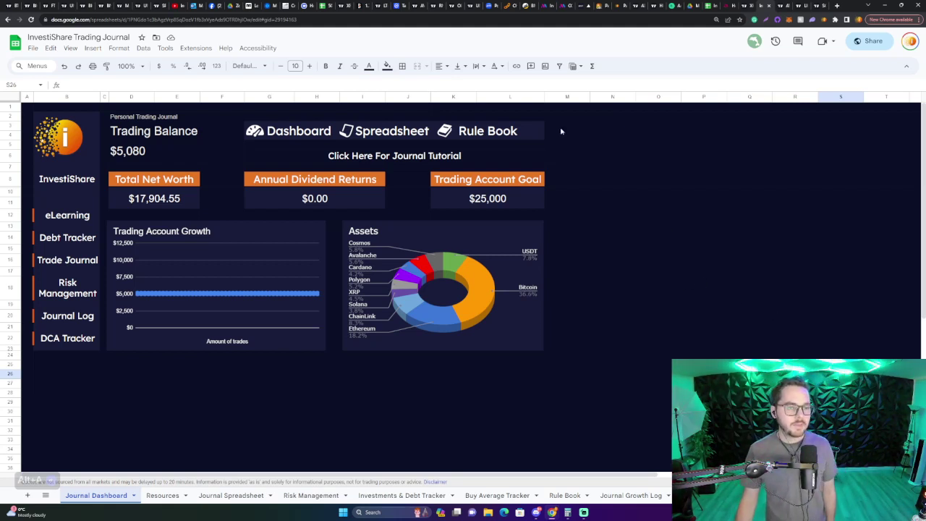
left_click(34, 49)
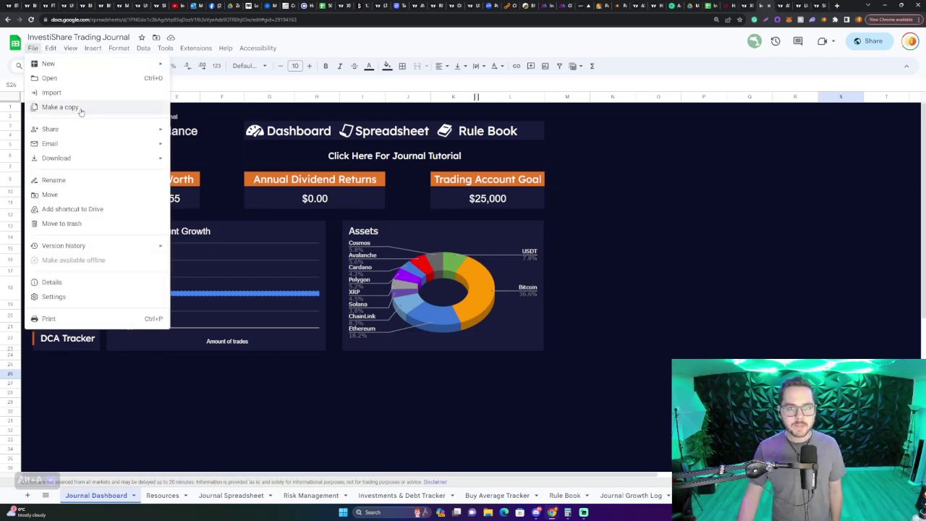
left_click(723, 341)
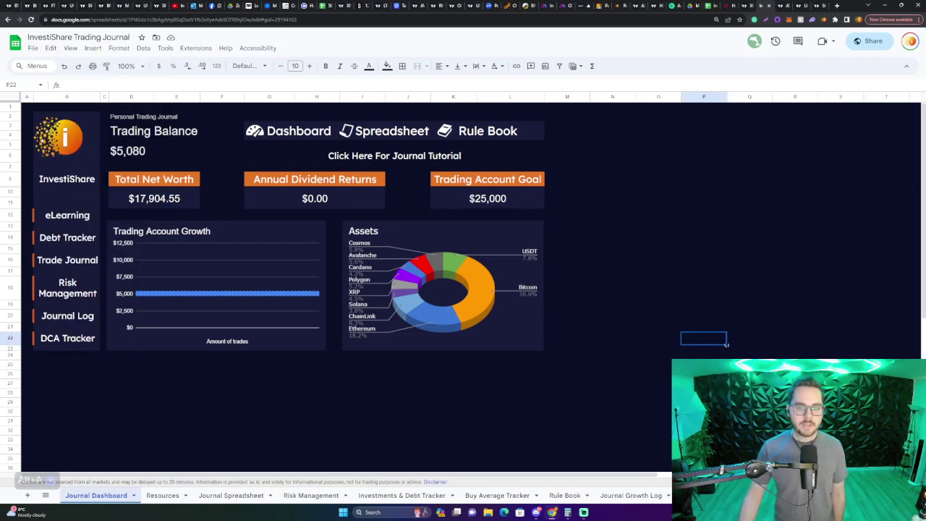
left_click(841, 392)
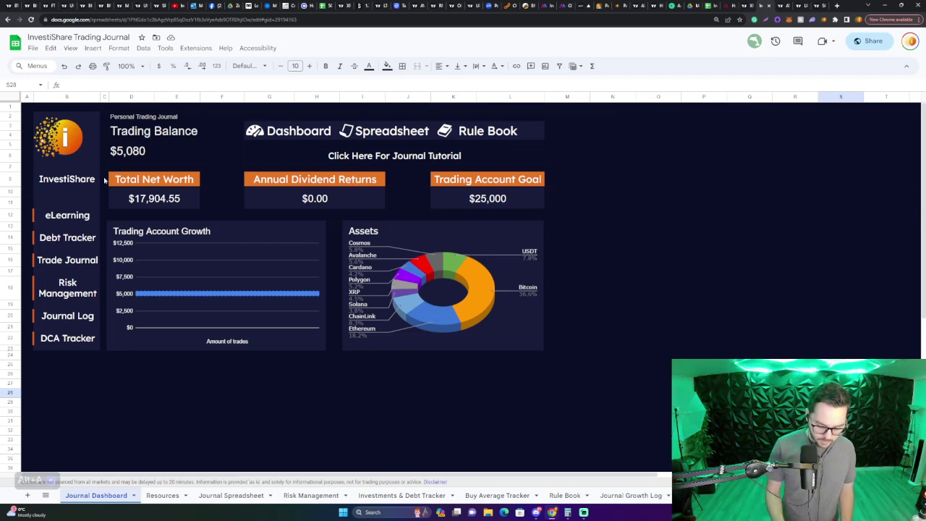
key("ctrl+plus")
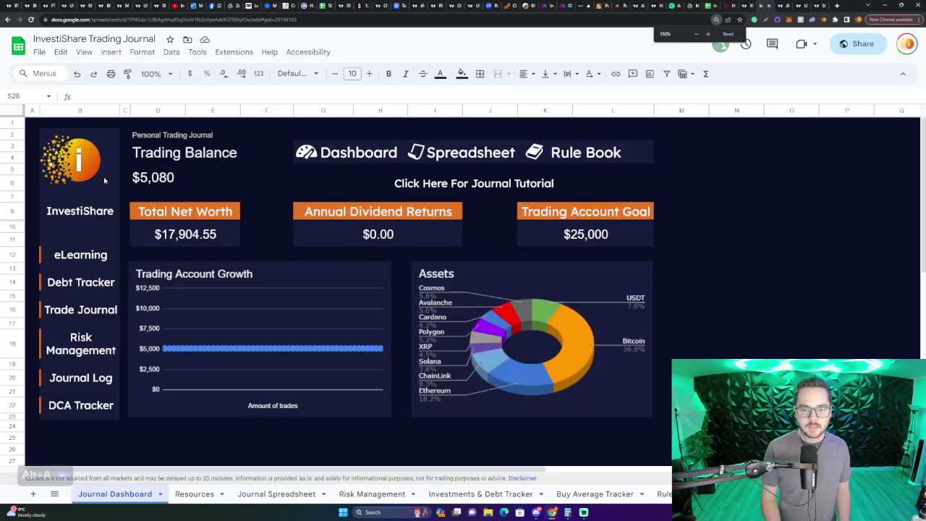
key("ctrl+minus")
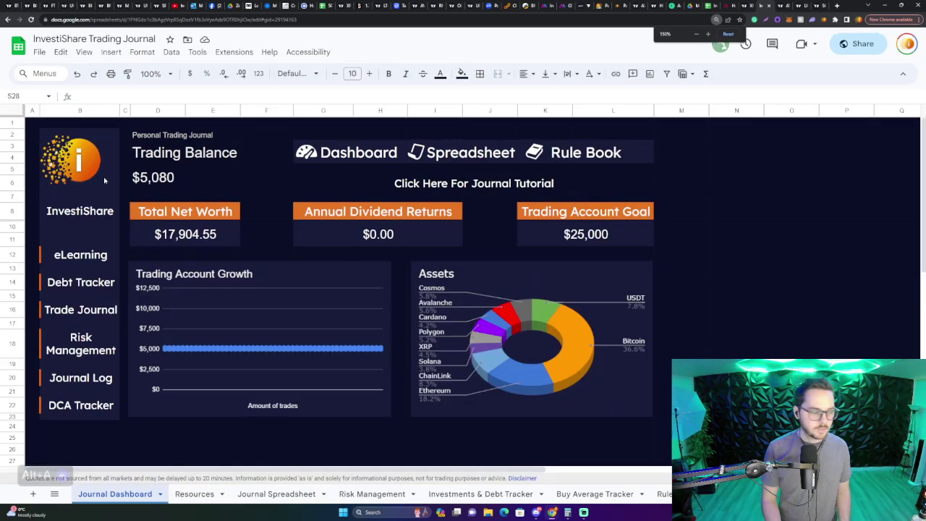
key("ctrl+minus")
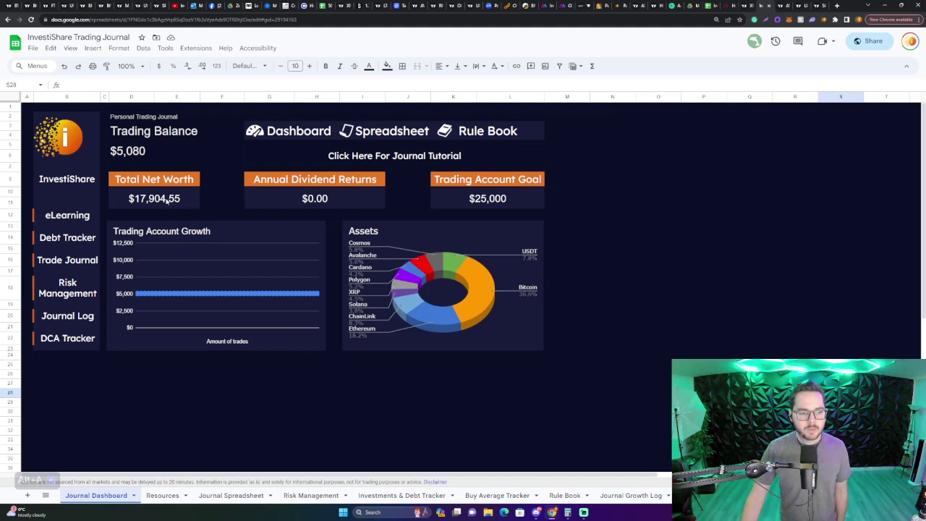
Inspect the formulas behind the Total Net Worth and Trading Account Goal values on the dashboard, leaving them unedited
double_click(166, 201)
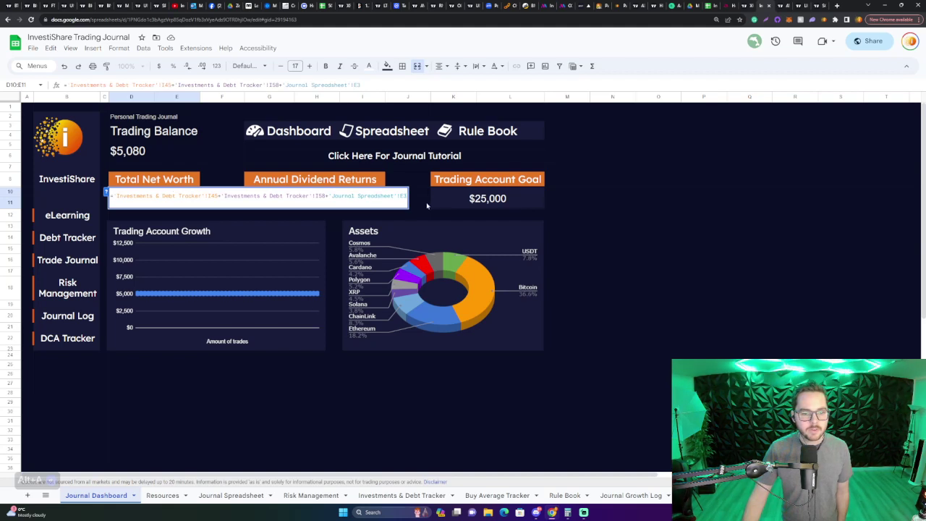
left_click(316, 392)
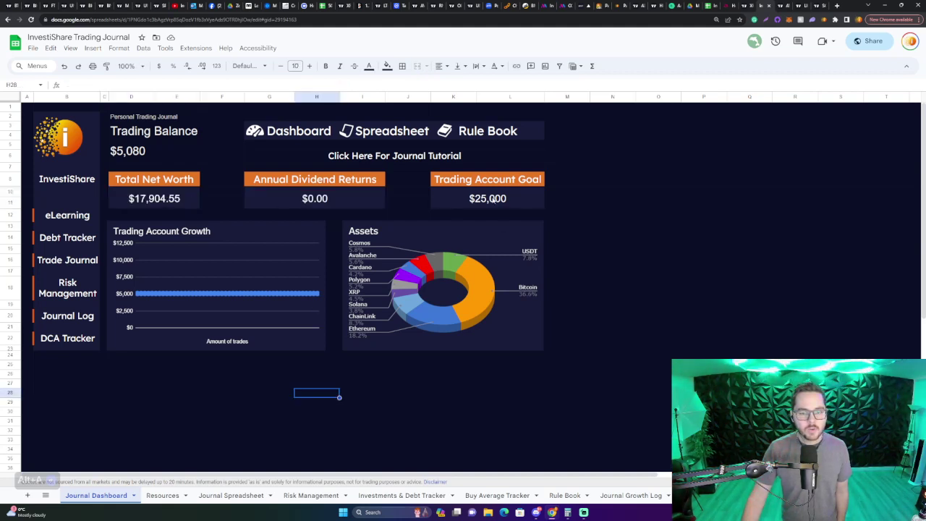
double_click(495, 201)
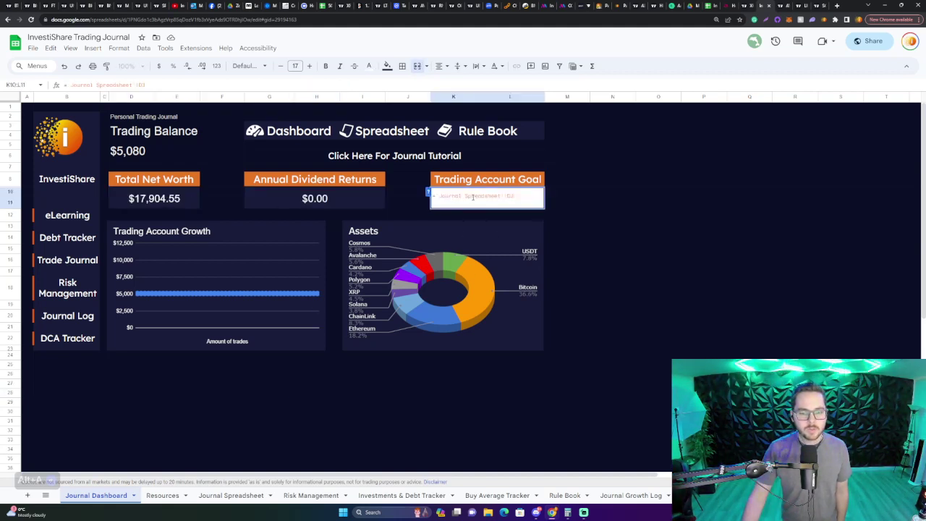
left_click(672, 234)
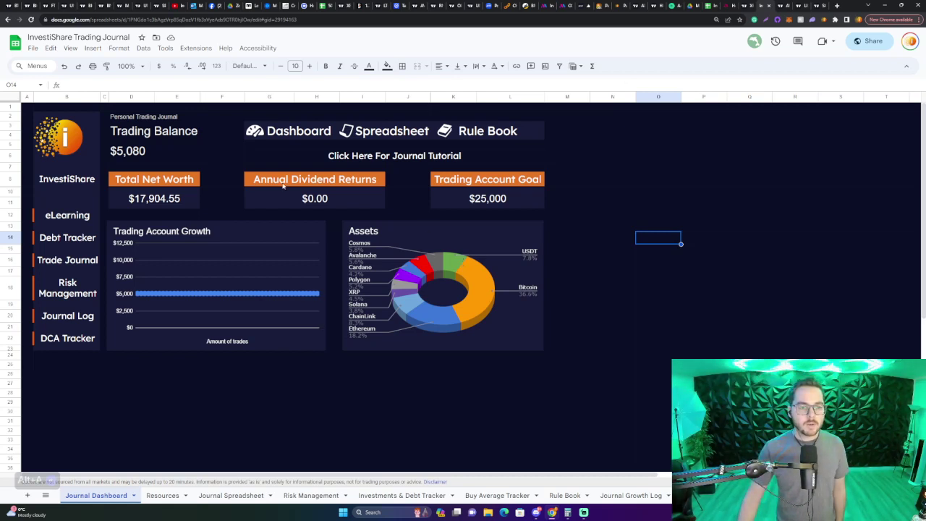
Follow the dashboard's Spreadsheet link to the Journal Spreadsheet sheet and check the date cell of Trade #001
left_click(376, 132)
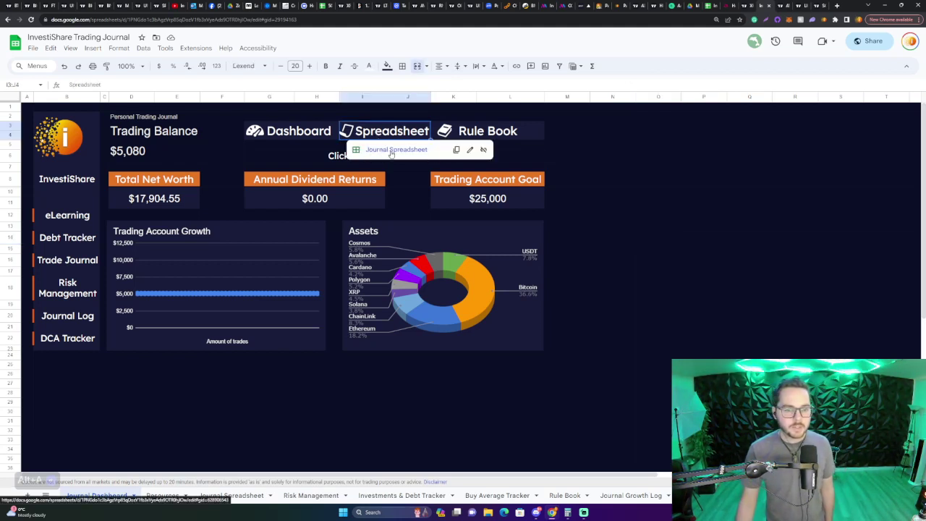
left_click(390, 149)
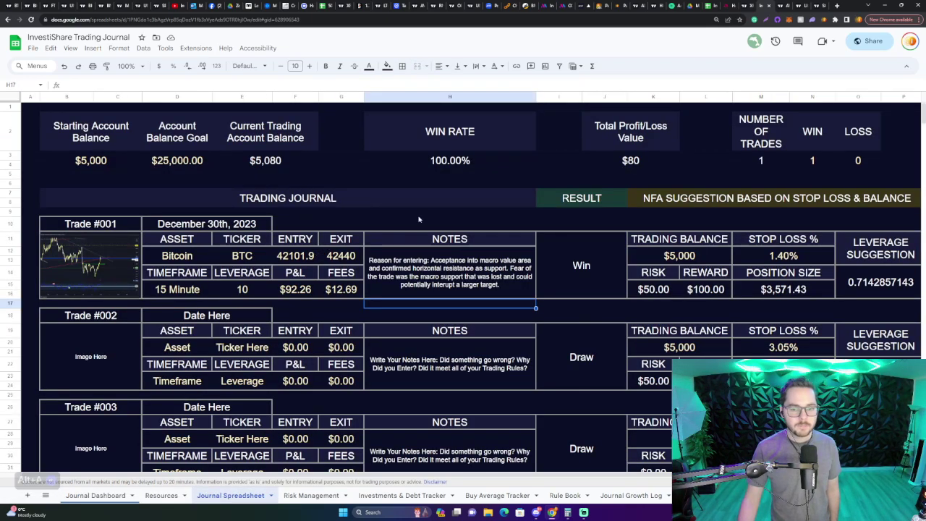
left_click(346, 225)
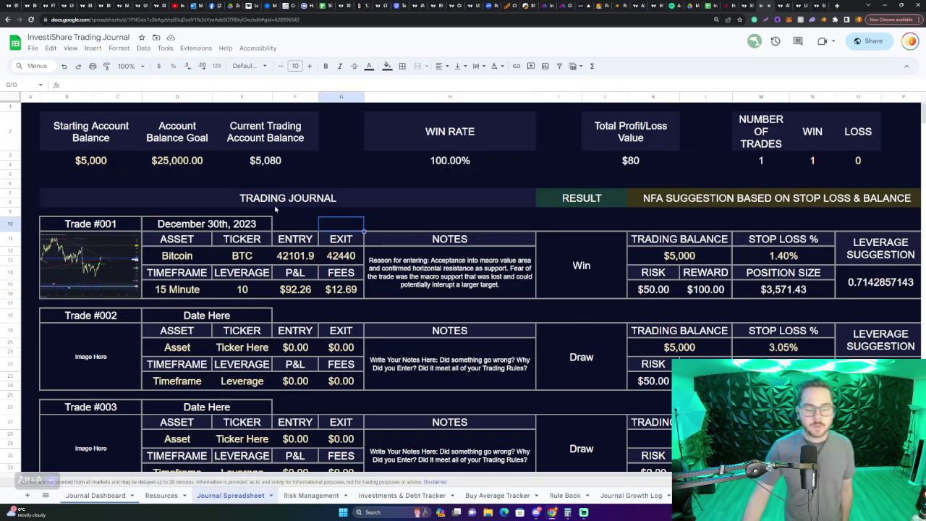
left_click(223, 225)
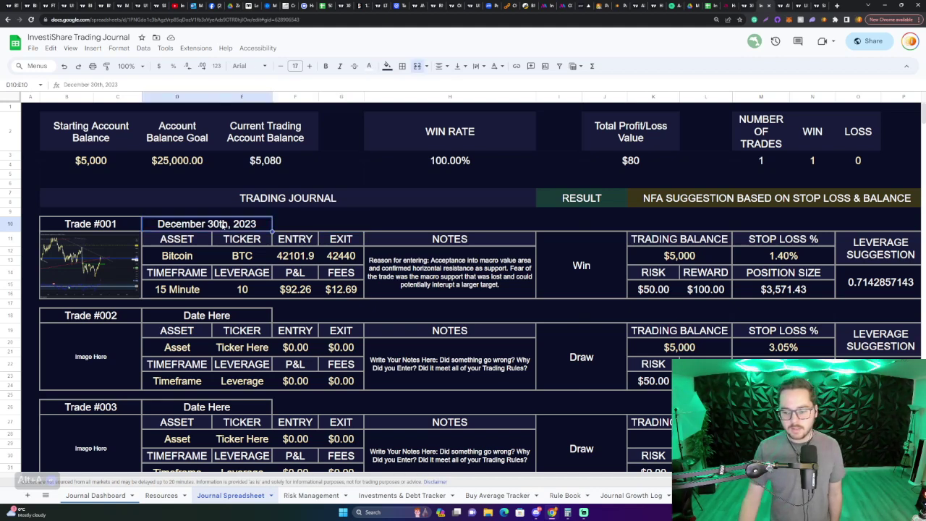
left_click(301, 223)
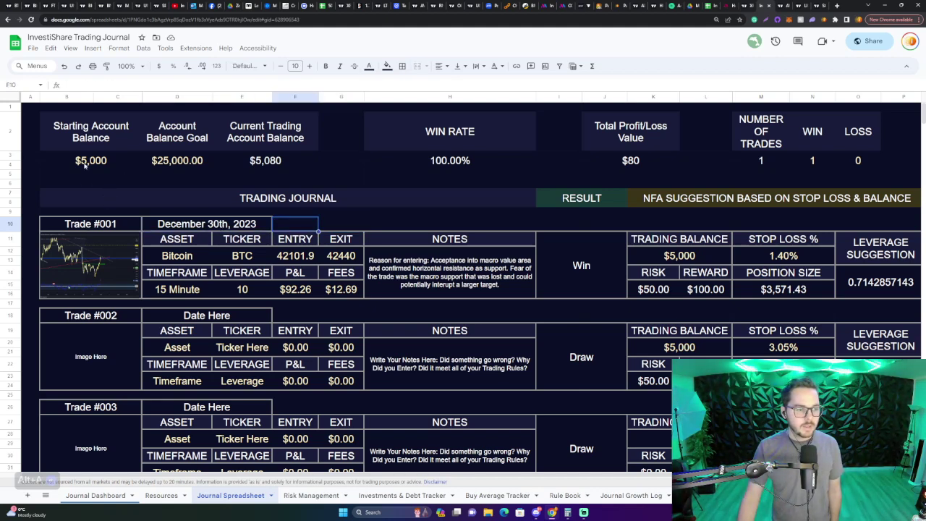
Select the image cell of Trade #002 and view the options for inserting an image in or over cells
left_click(91, 327)
left_click(90, 256)
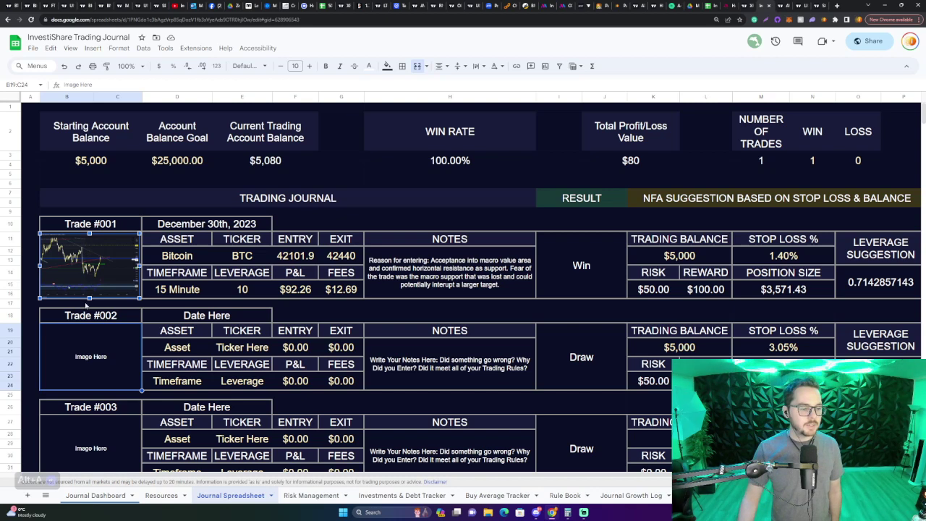
left_click(82, 338)
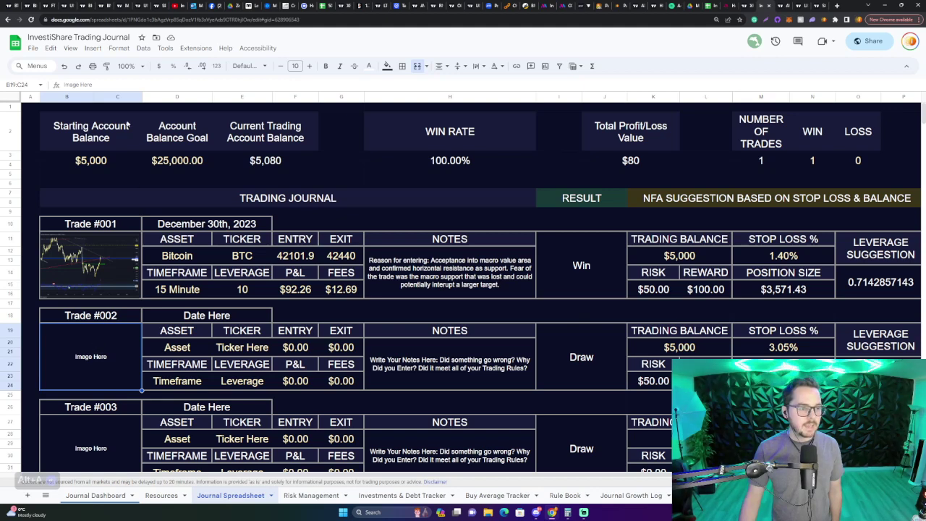
left_click(93, 48)
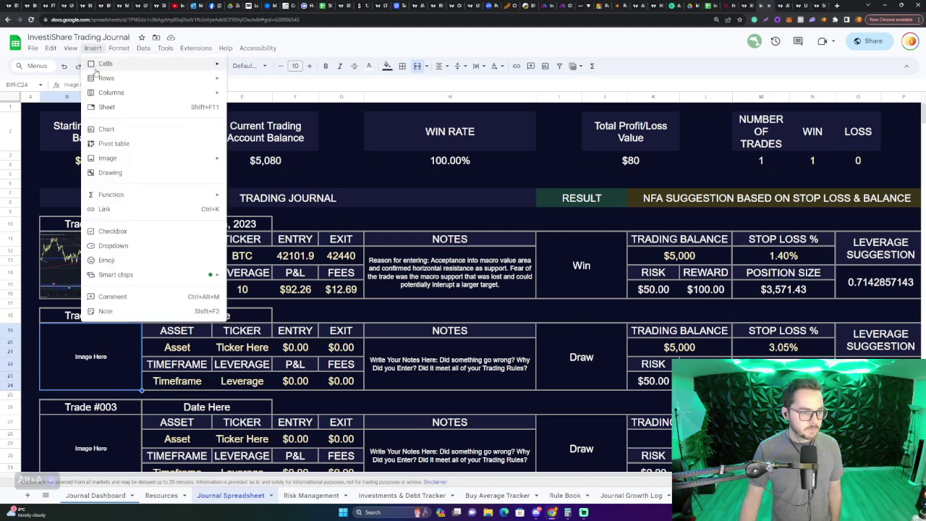
mouse_move(122, 159)
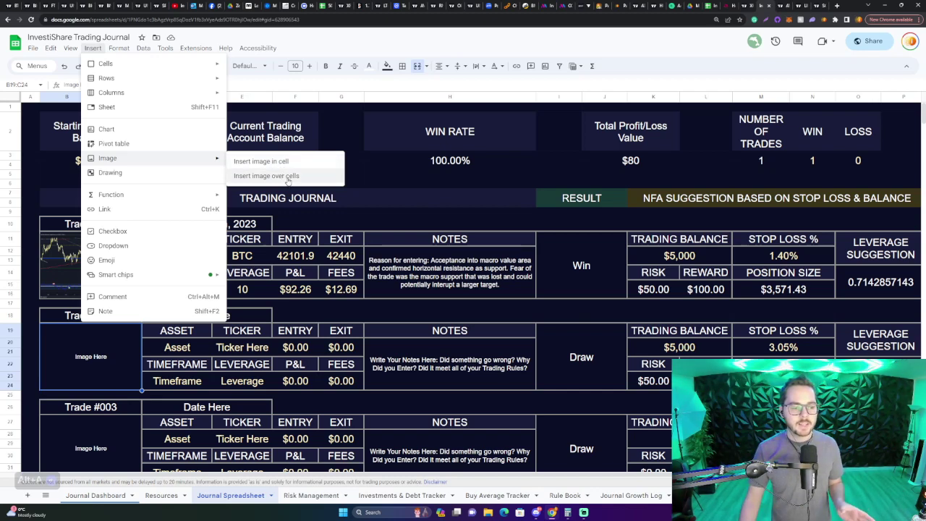
left_click(294, 227)
Nudge the chart image of Trade #001 slightly upward in its image area and deselect it
mouse_move(121, 267)
left_mouse_down()
mouse_move(231, 251)
mouse_move(310, 261)
mouse_move(121, 261)
left_mouse_up()
left_click(340, 218)
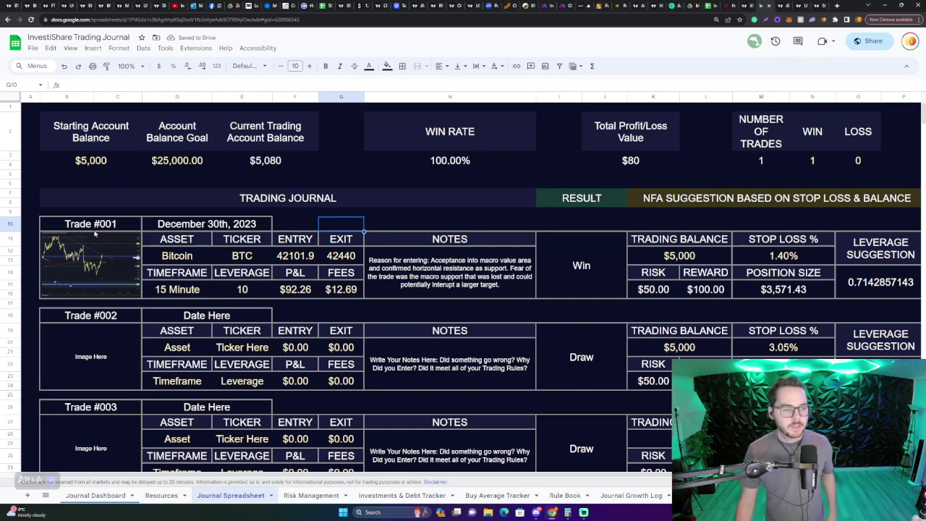
left_click(360, 186)
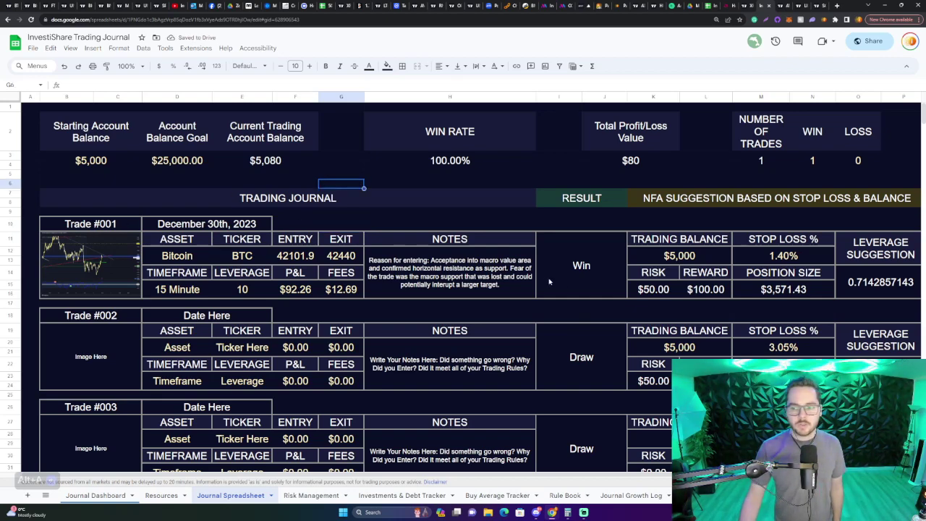
Look through the blank trade entries down to Trade #013 and return to the journal's account summary
scroll(560, 289, "down", 9)
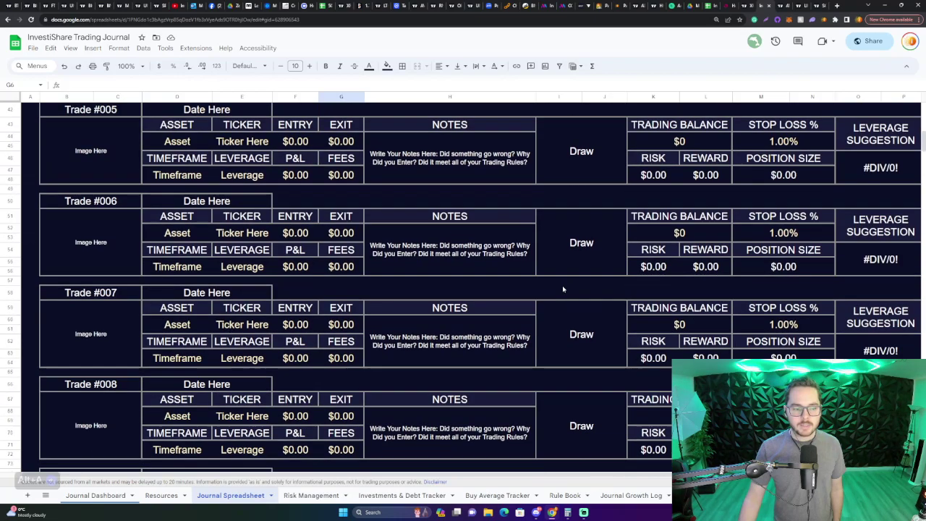
scroll(562, 289, "down", 5)
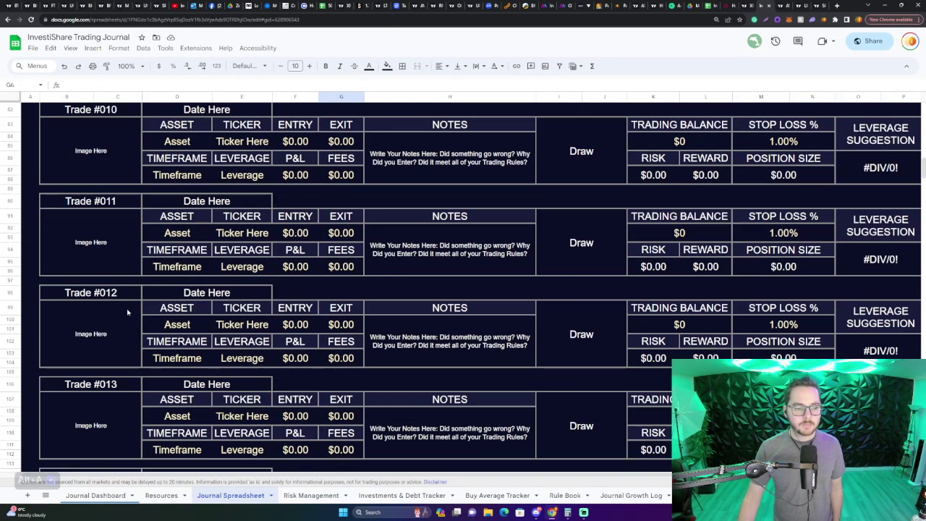
scroll(110, 304, "up", 12)
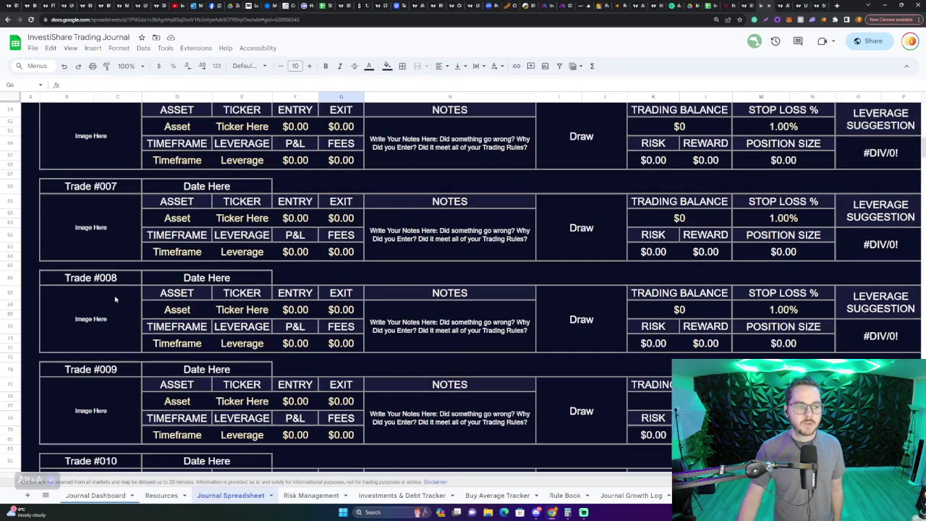
scroll(114, 299, "up", 5)
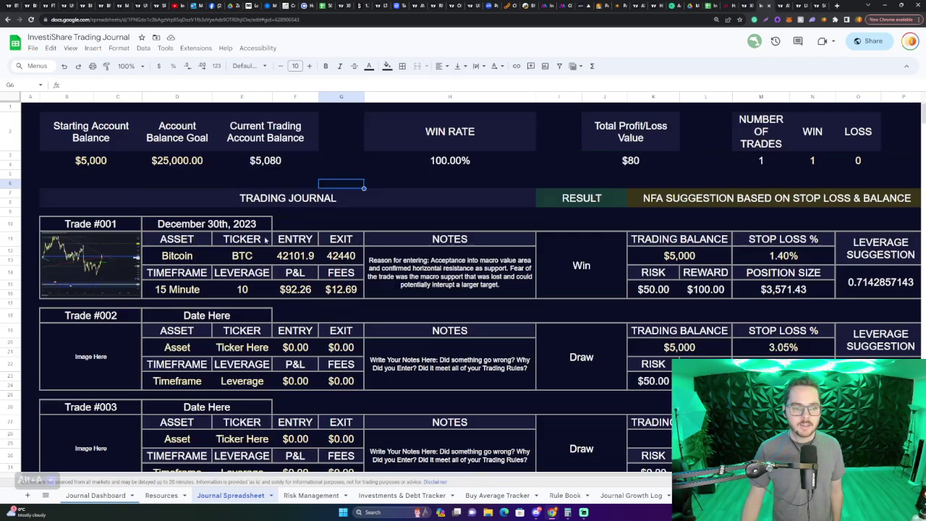
left_click(342, 178)
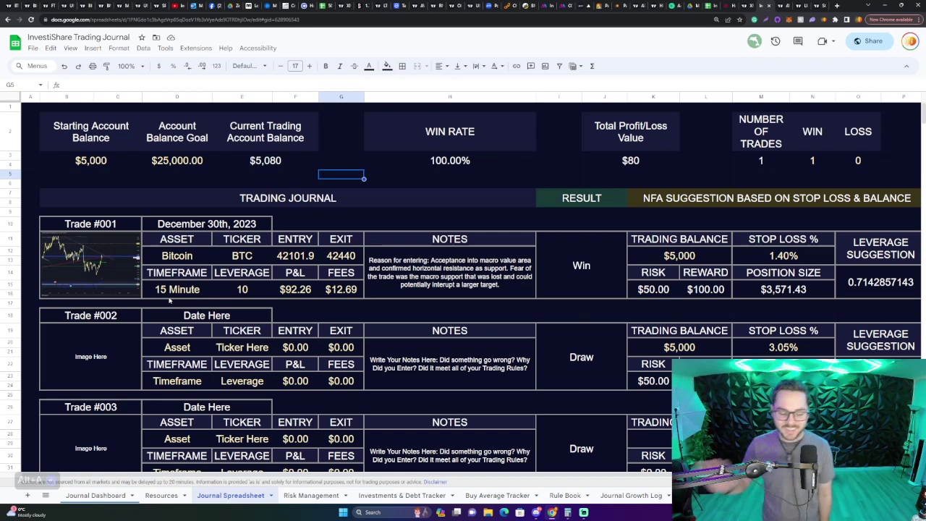
left_click(348, 185)
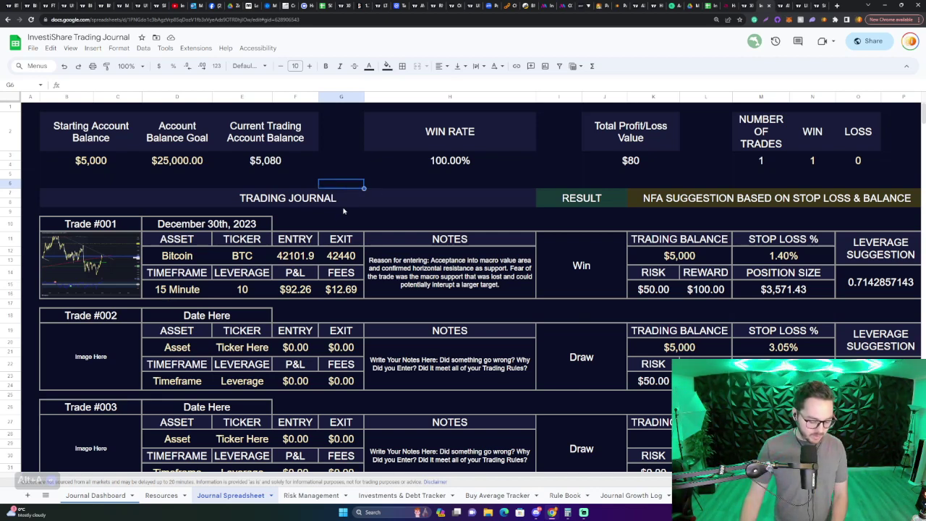
Search the sheet for 012 to locate that trade entry, return to Trade #001 and clear the search term
key("ctrl+f")
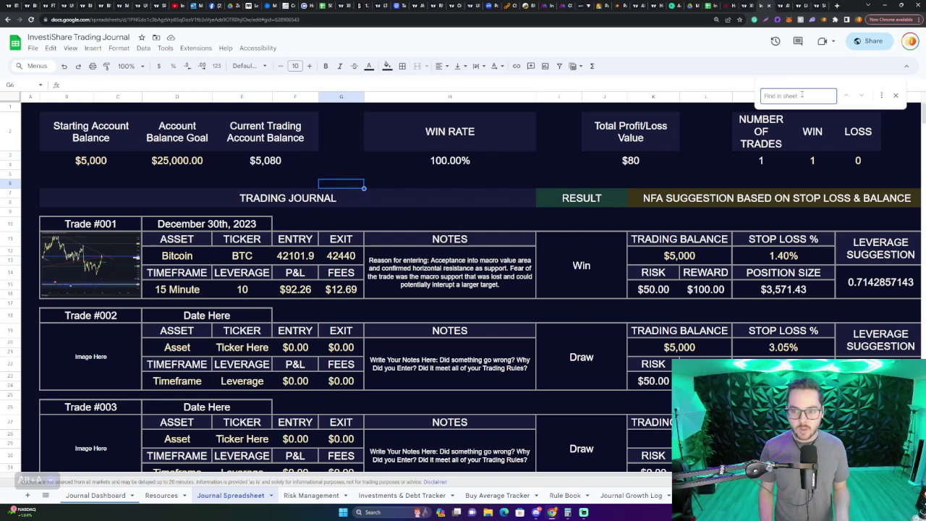
type("012")
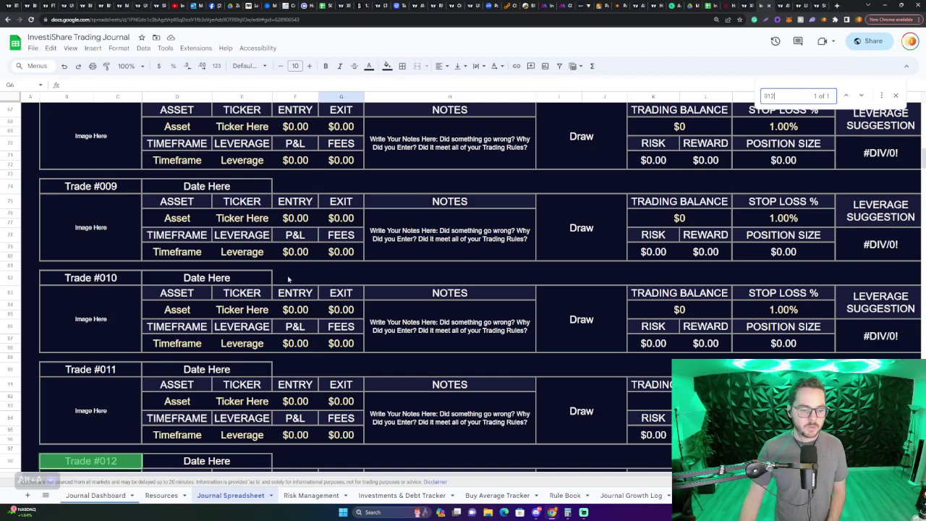
scroll(288, 279, "down", 3)
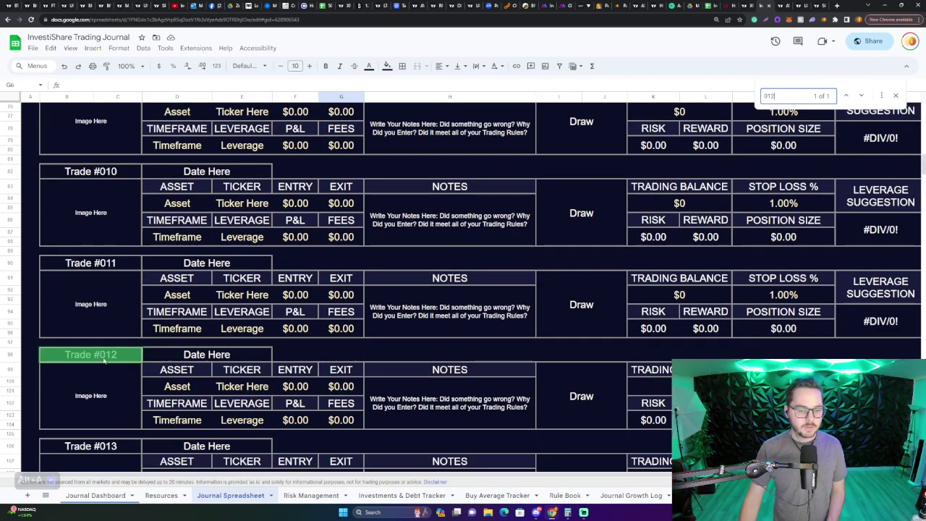
scroll(116, 358, "up", 20)
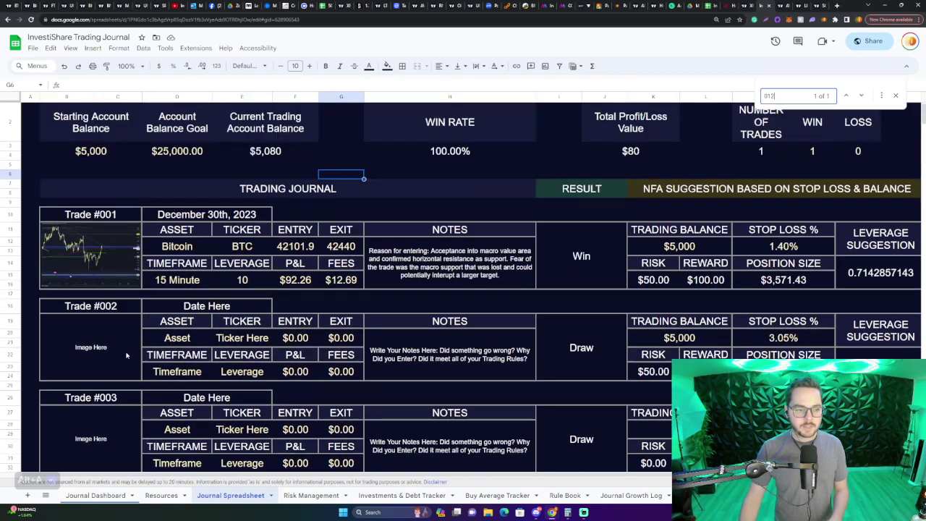
scroll(126, 354, "up", 1)
double_click(780, 99)
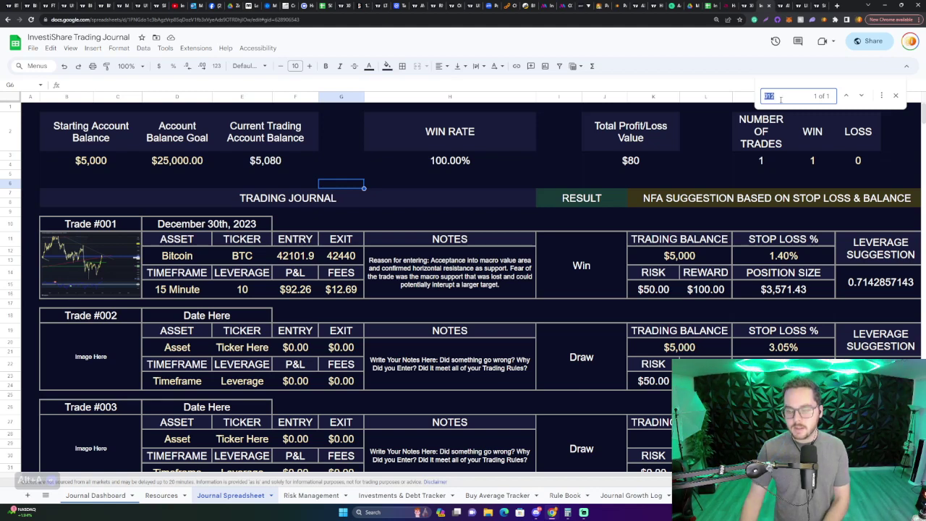
key("BackSpace")
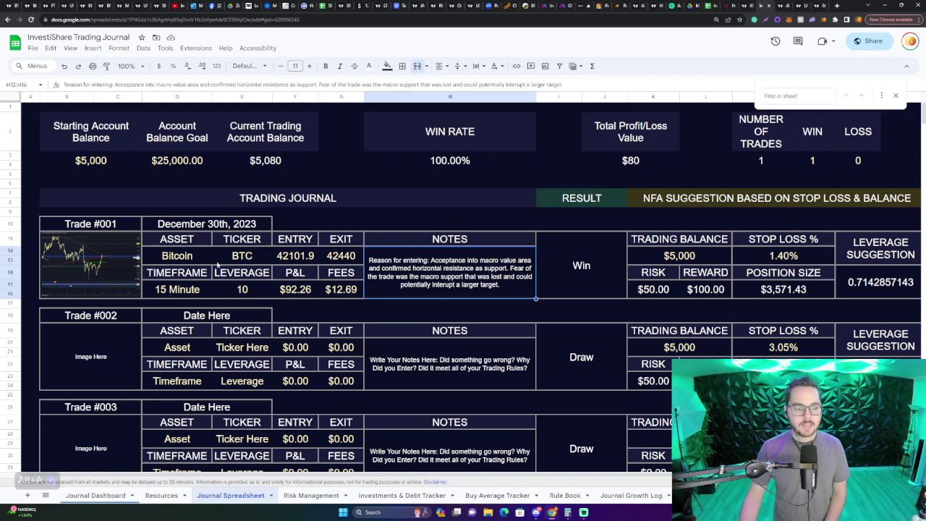
Compare Trade #001's yellow input cells from asset to exit with its risk, reward and position size formulas, leaving them unedited
left_click(181, 257)
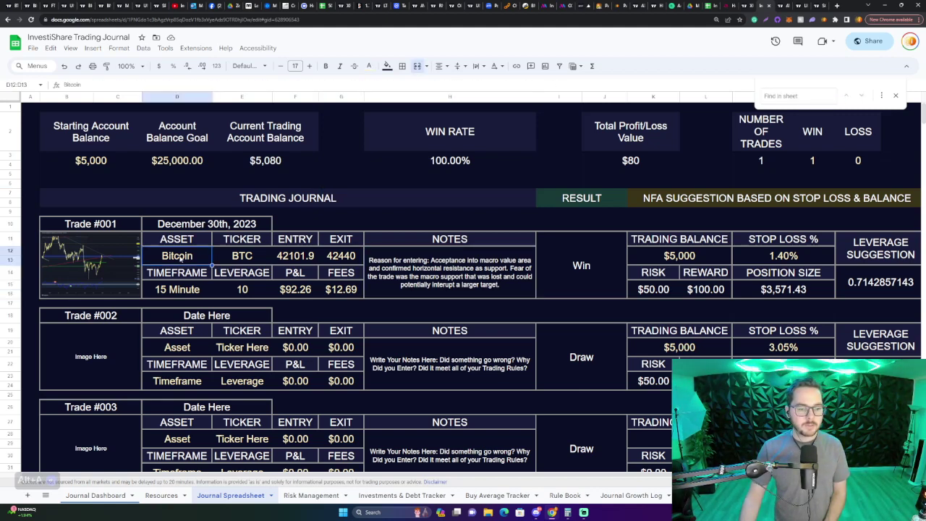
left_click_drag(179, 258, 311, 256)
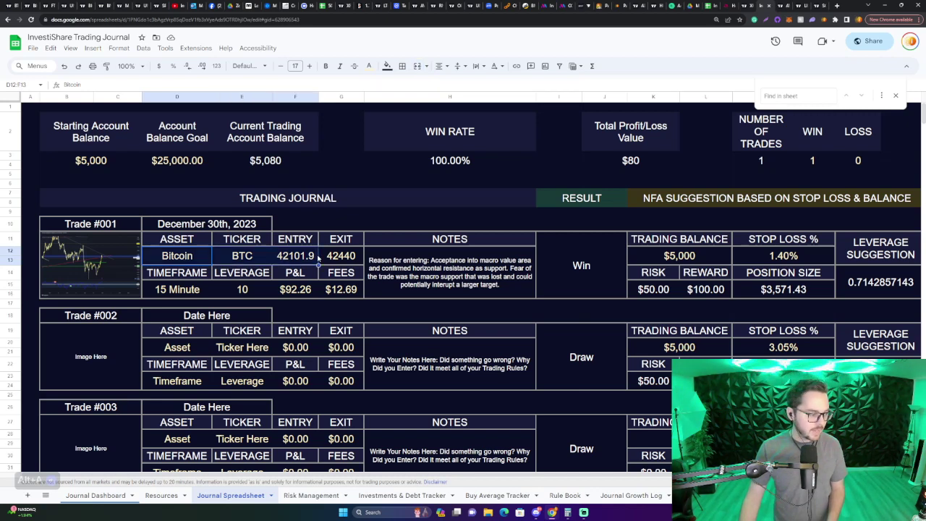
left_click(655, 290)
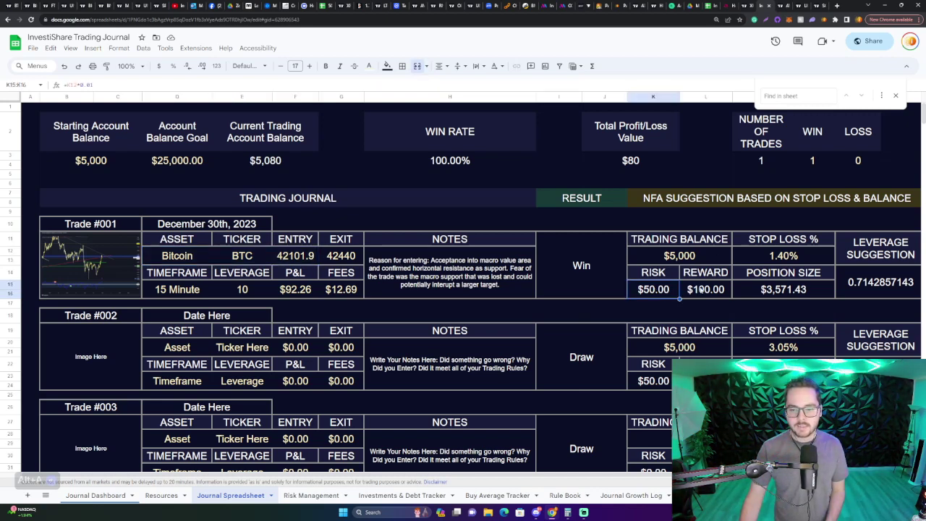
left_click(702, 290)
left_click_drag(179, 258, 329, 256)
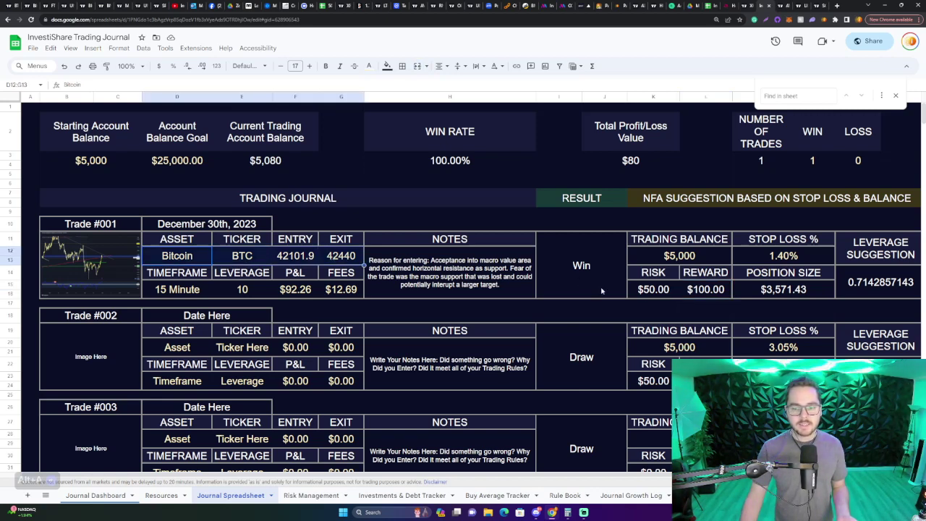
left_click(643, 289)
double_click(704, 289)
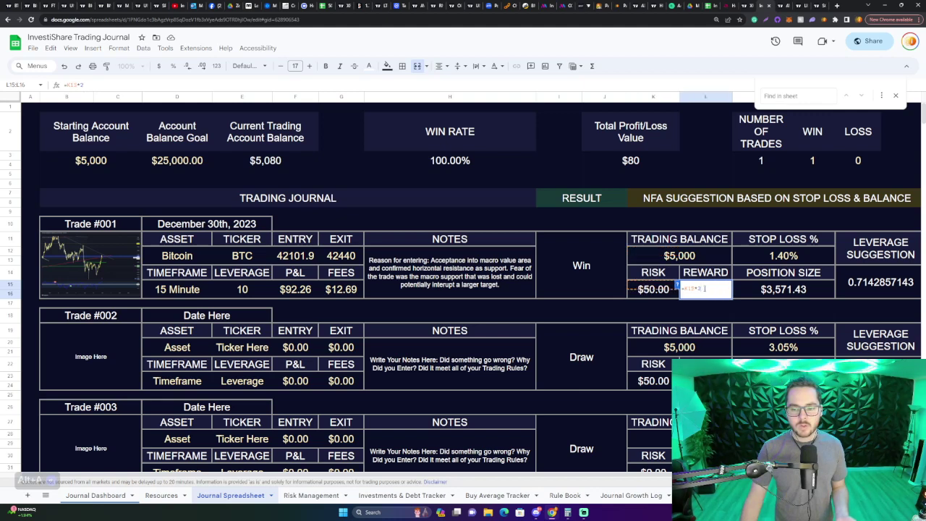
double_click(758, 288)
left_click(602, 306)
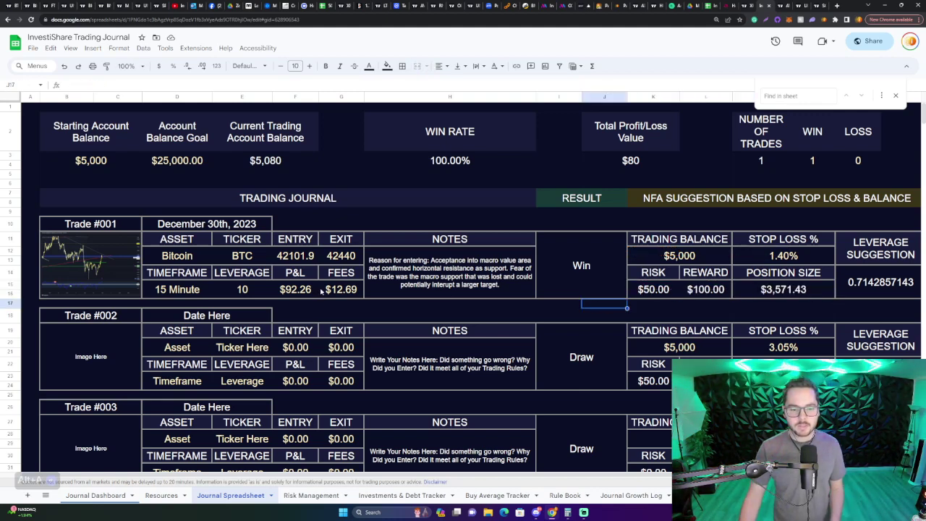
Go through the timeframe, asset, ticker, entry, exit and date cells of Trade #001
left_click(172, 293)
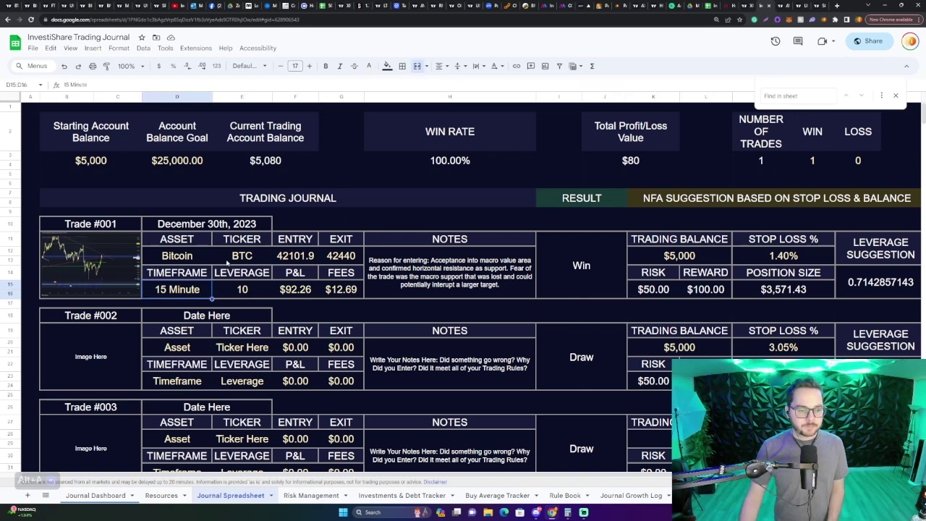
left_click(178, 257)
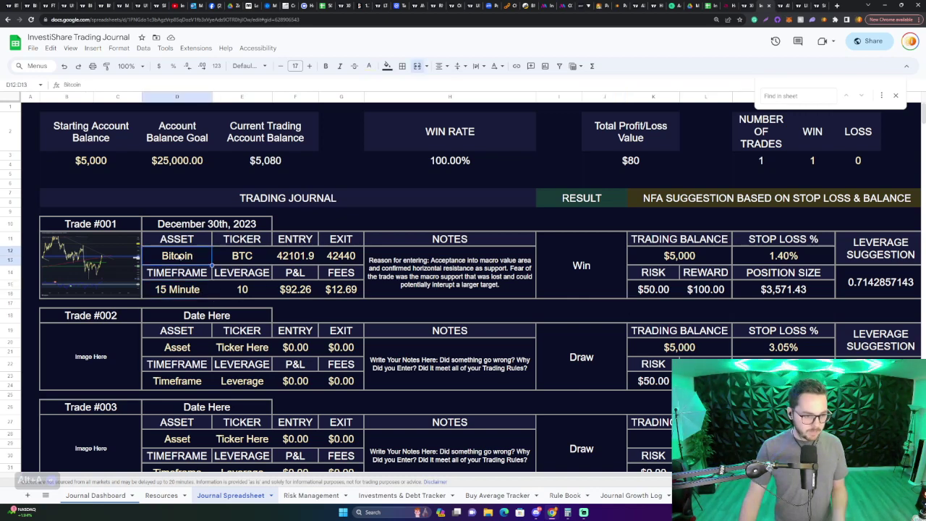
left_click(235, 257)
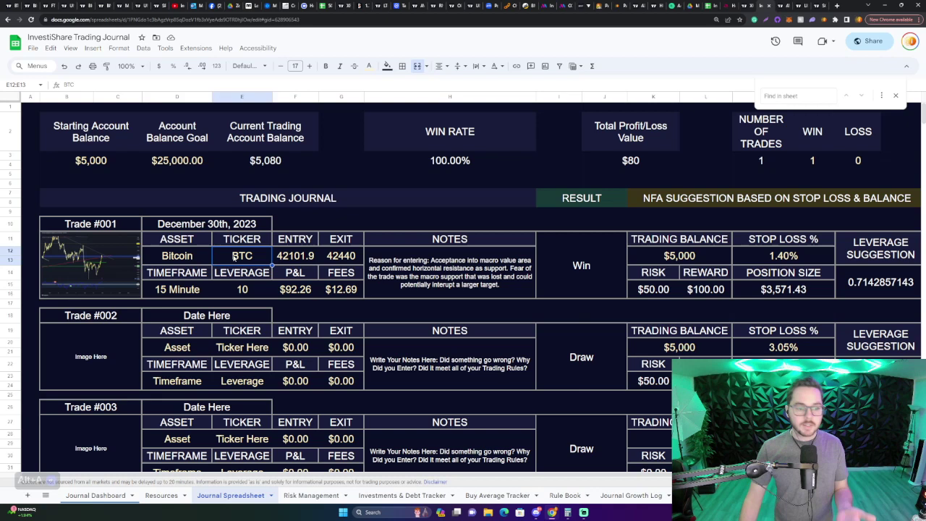
left_click(286, 255)
left_click(349, 255)
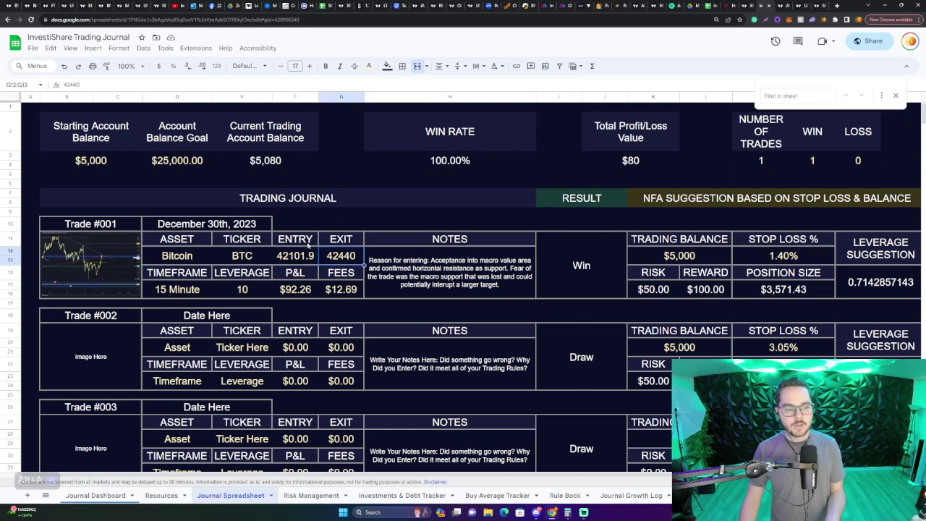
left_click(207, 225)
Review the timeframe, leverage, P&L and fees cells of Trade #001, finishing on its P&L
left_click(187, 293)
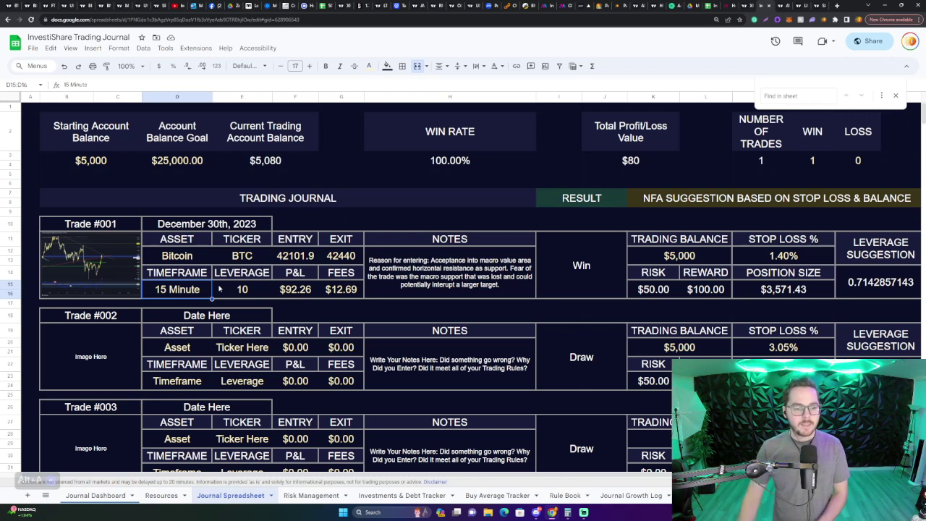
left_click(235, 289)
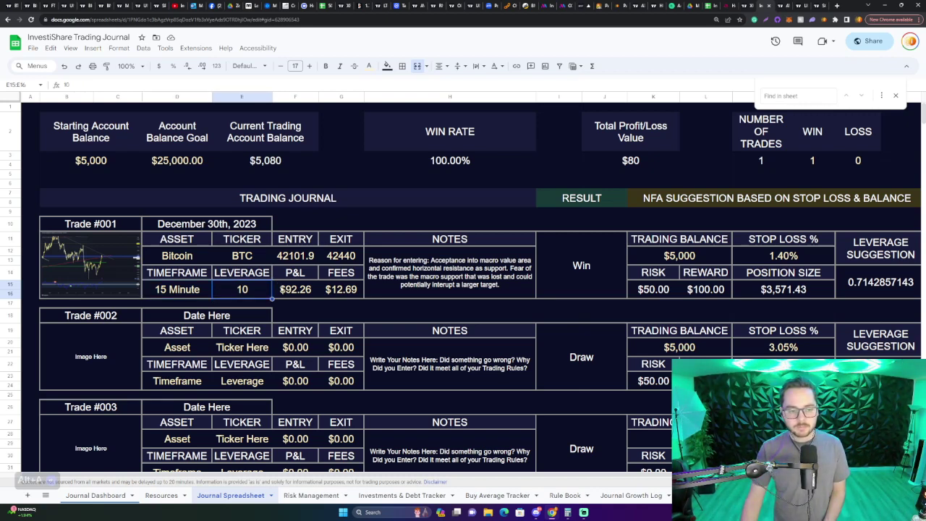
left_click(286, 289)
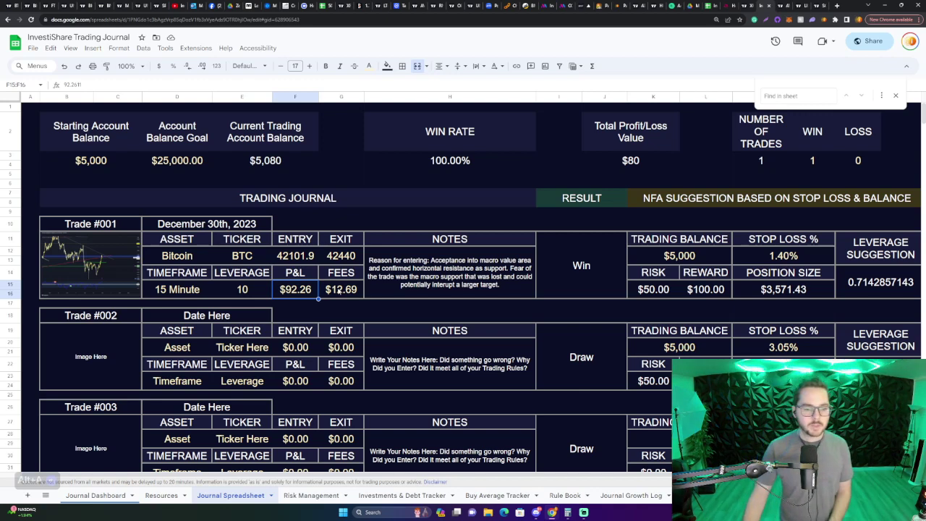
left_click(343, 290)
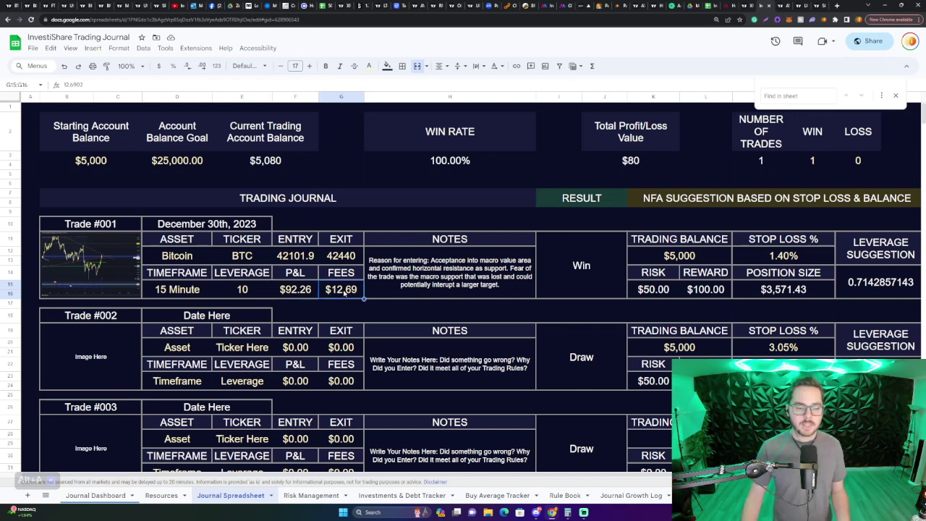
left_click(390, 305)
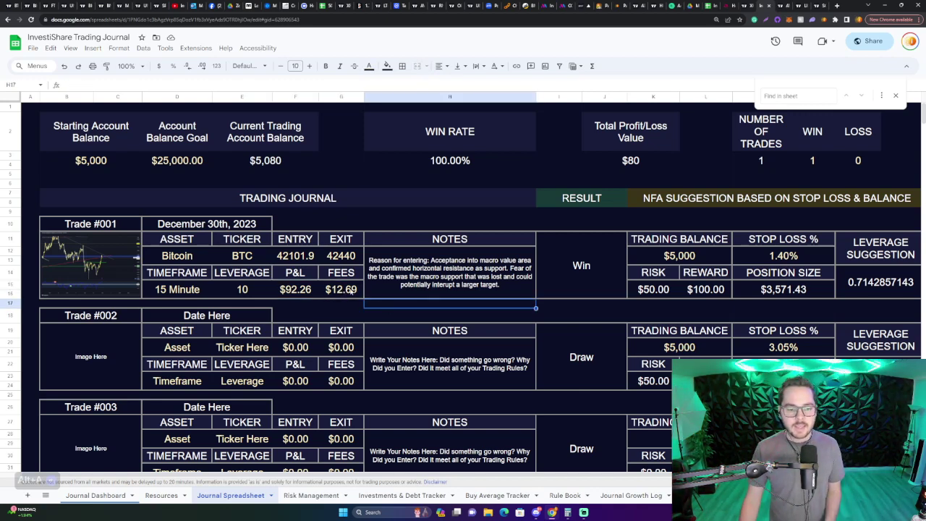
left_click(314, 291)
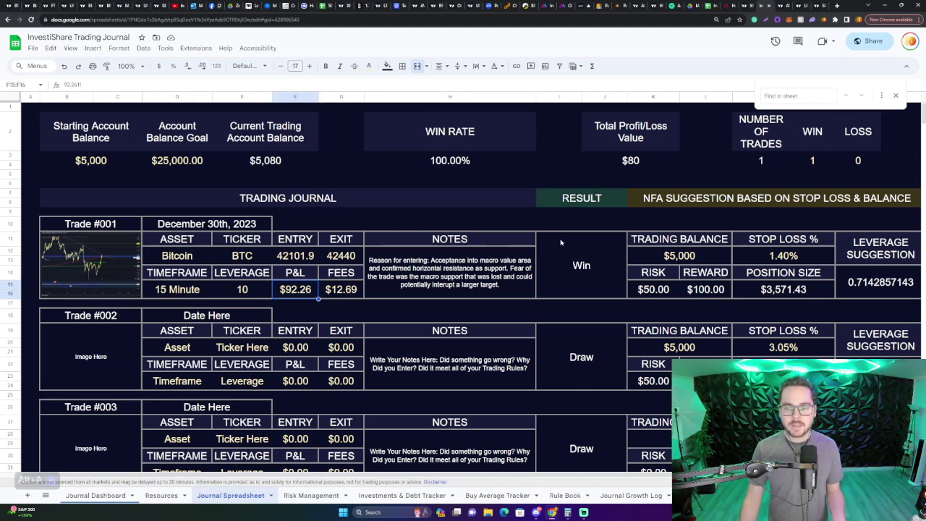
Inspect Trade #001's result formula, the trade, win and loss counters, the win rate formula and the trade's notes
left_click(576, 264)
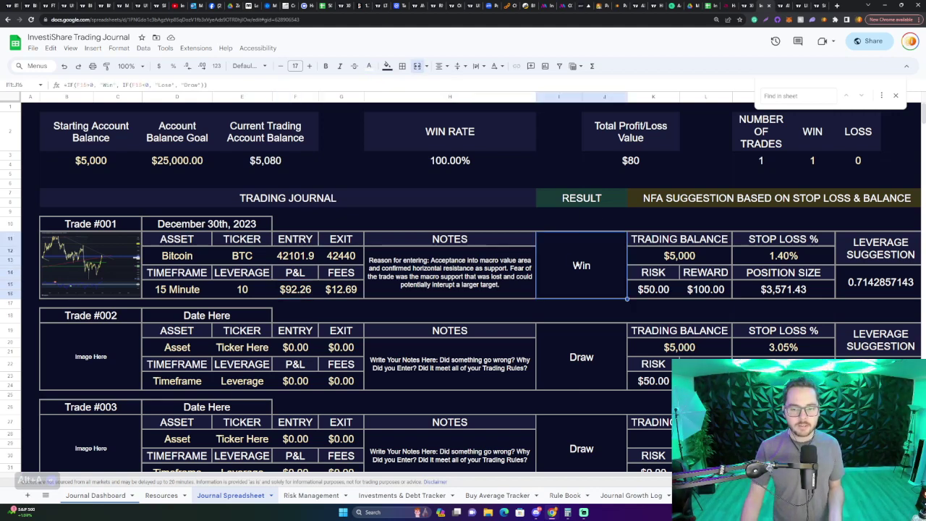
left_click_drag(760, 160, 855, 160)
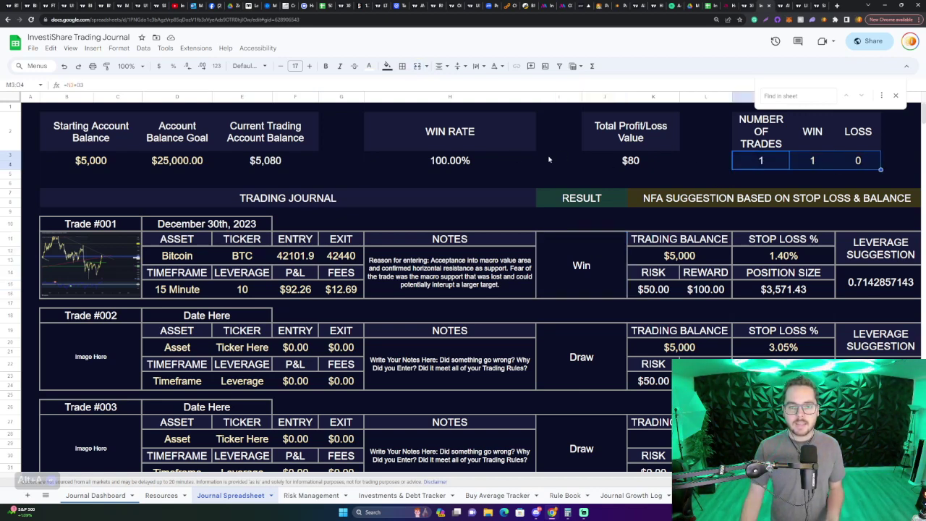
left_click(469, 160)
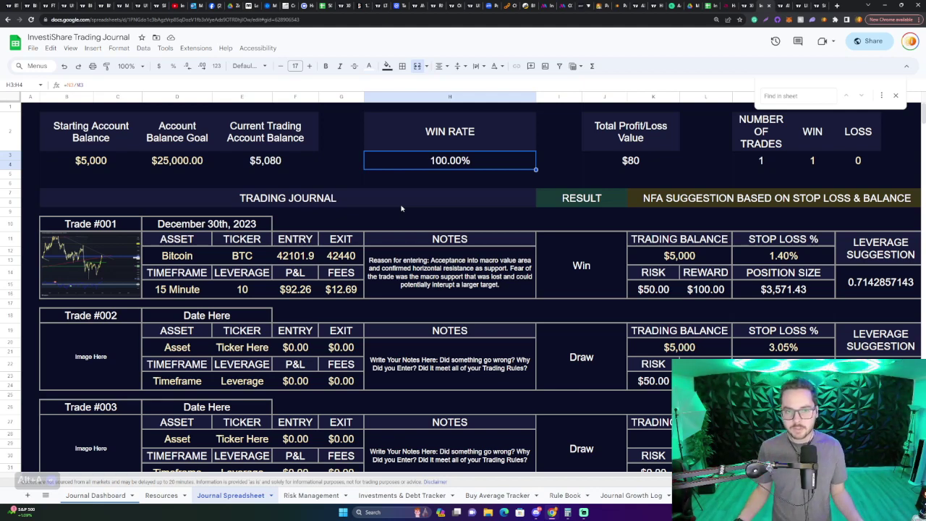
left_click(457, 277)
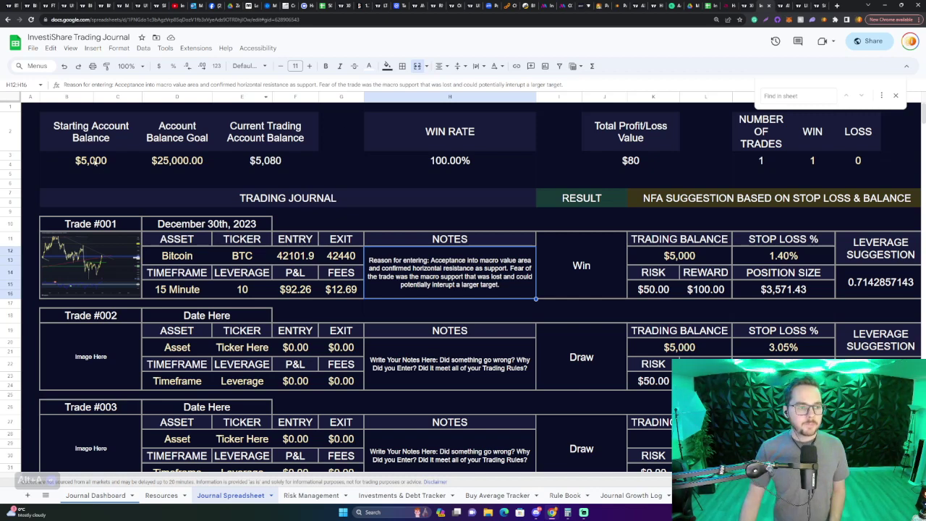
Examine the starting balance, the balance goal and the formula behind the current trading account balance without changing them
left_click(92, 162)
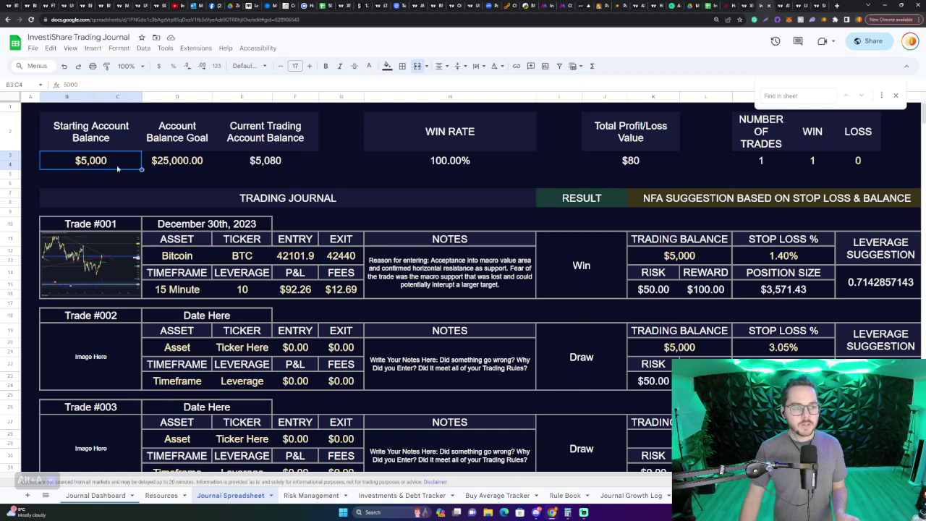
left_click(177, 162)
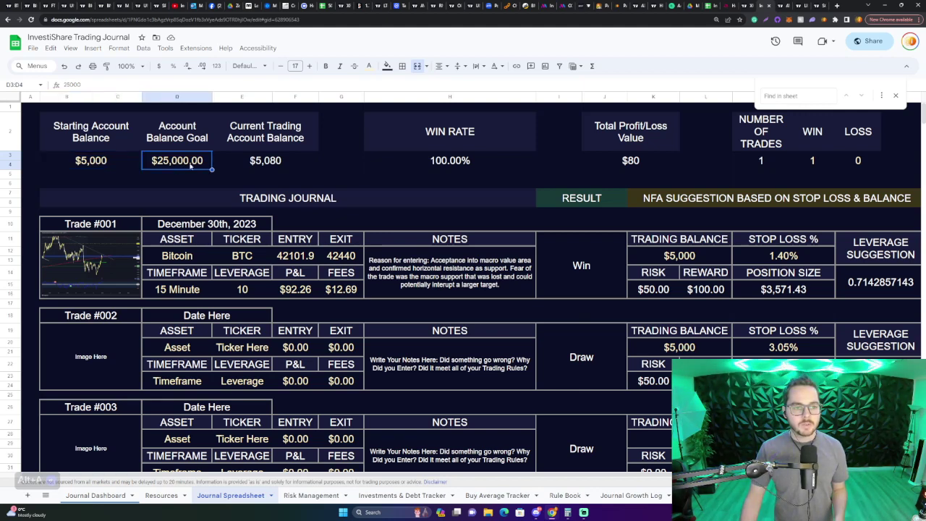
left_click(268, 162)
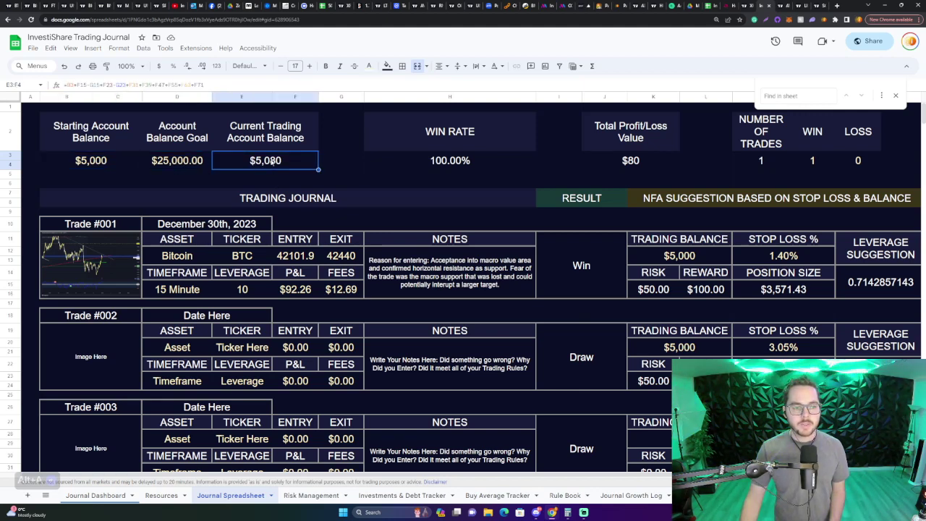
double_click(271, 162)
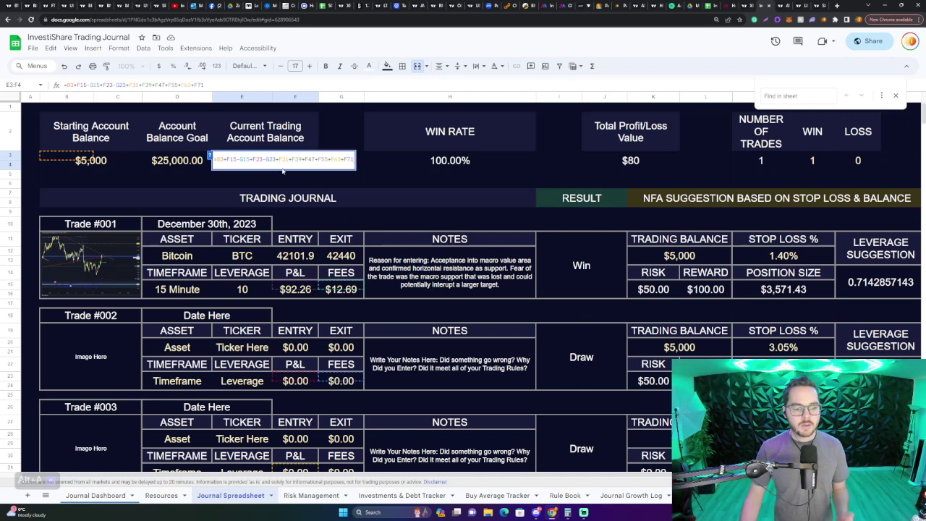
key("Escape")
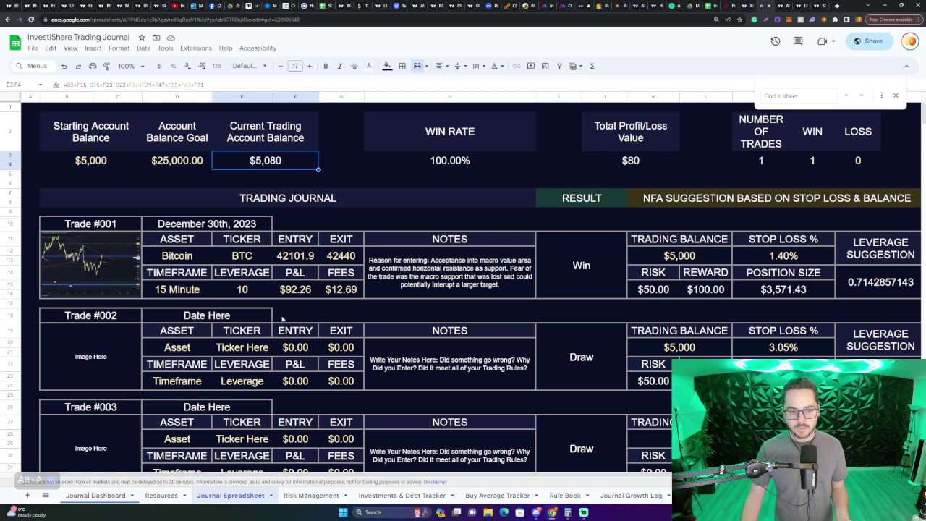
left_click(339, 175)
double_click(285, 168)
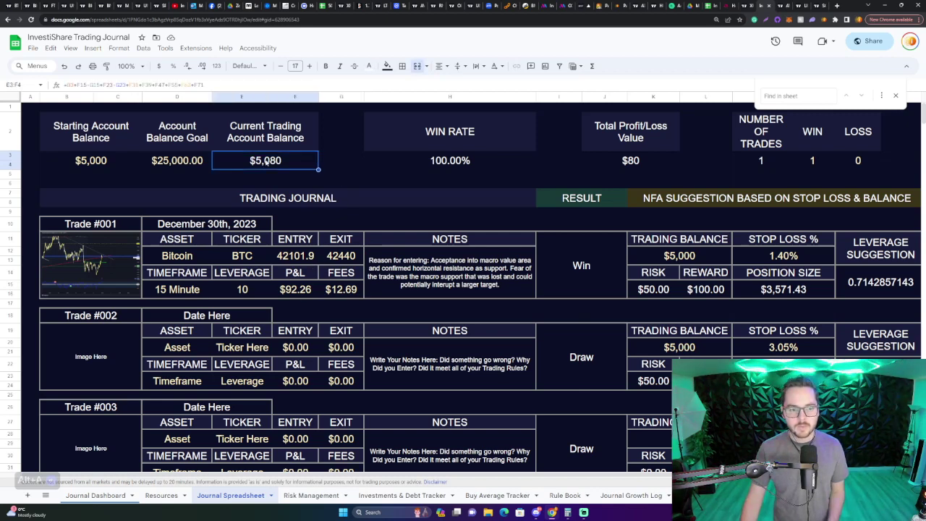
key("ctrl+a")
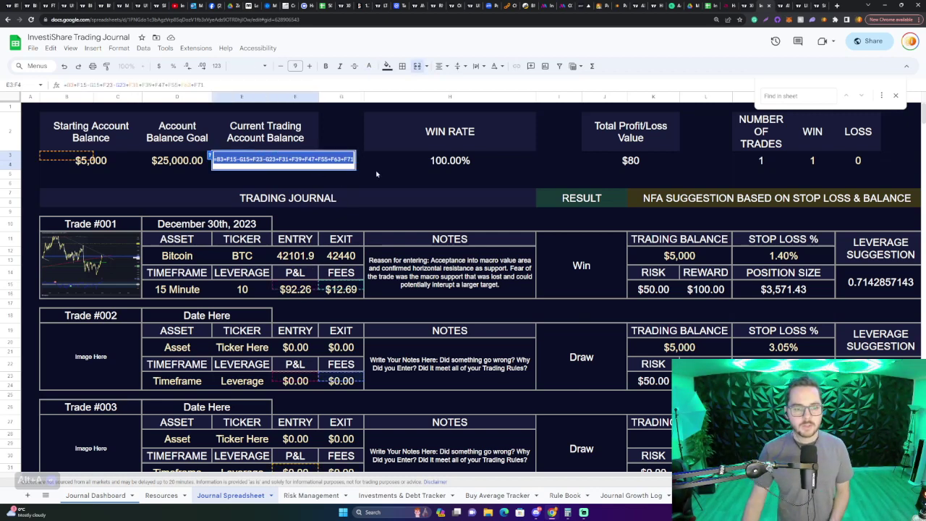
left_click(376, 174)
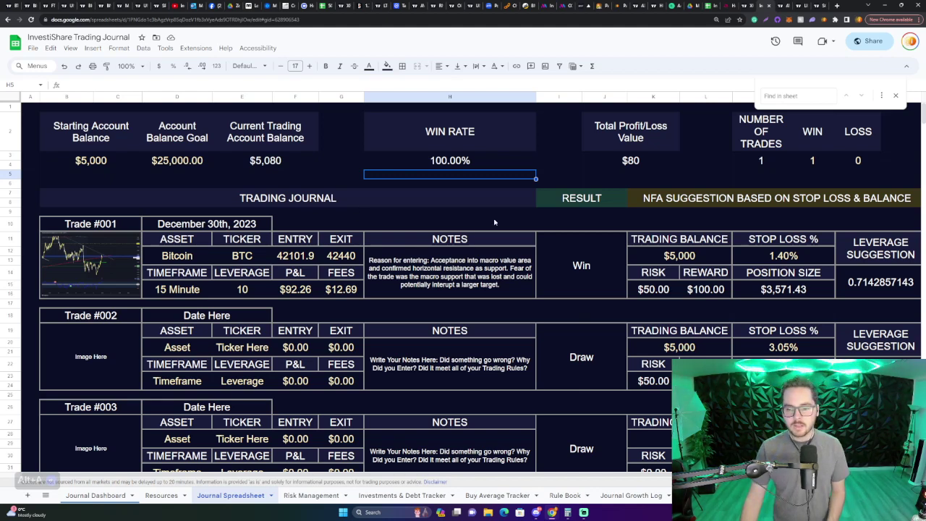
Open the notes text and the result formula of Trade #001 for viewing and leave both unedited
key("Down")
key("Down")
key("Down")
double_click(446, 268)
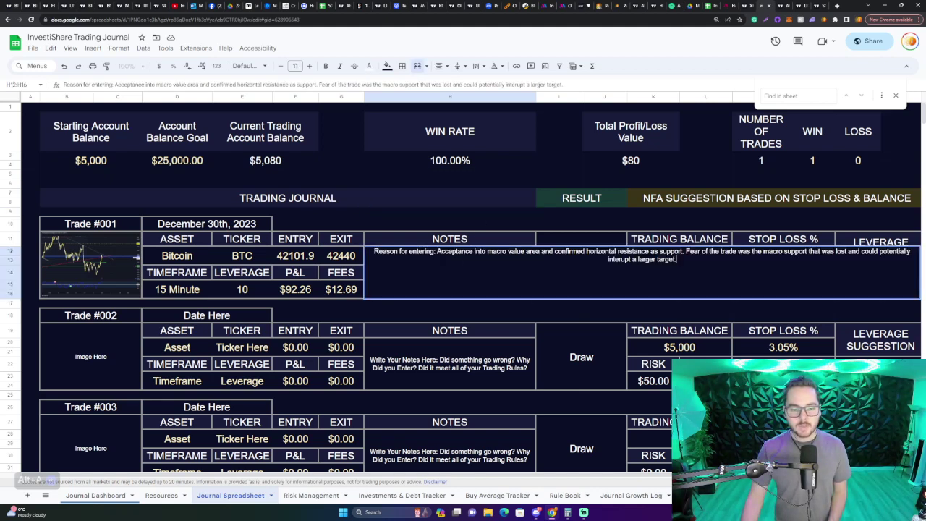
left_click(542, 275)
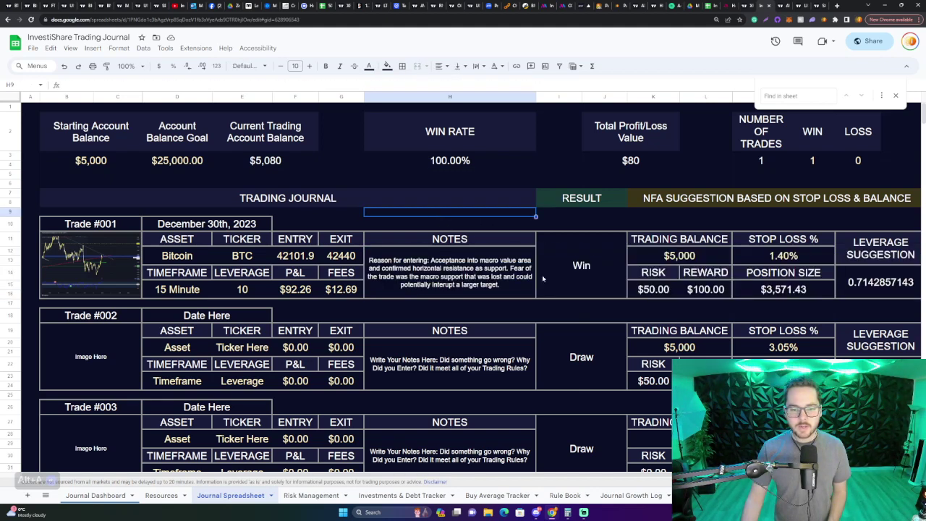
double_click(582, 264)
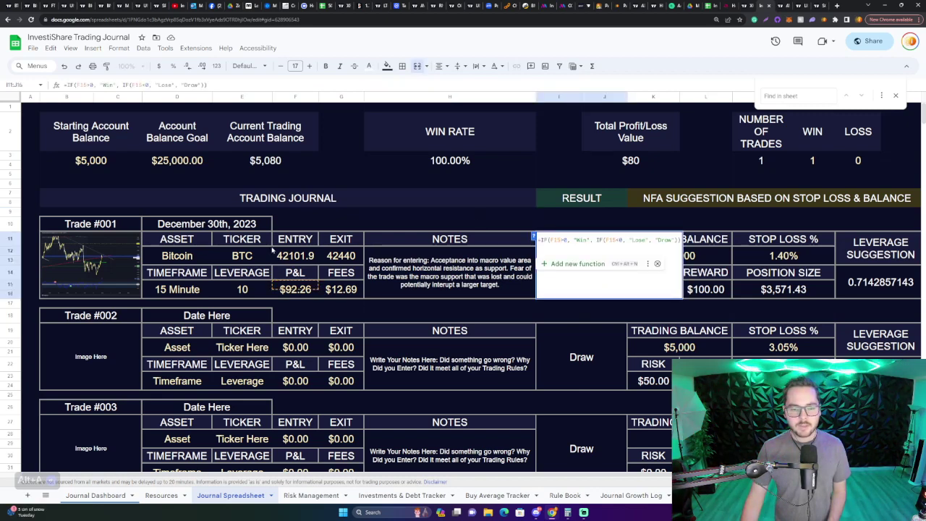
left_click(532, 228)
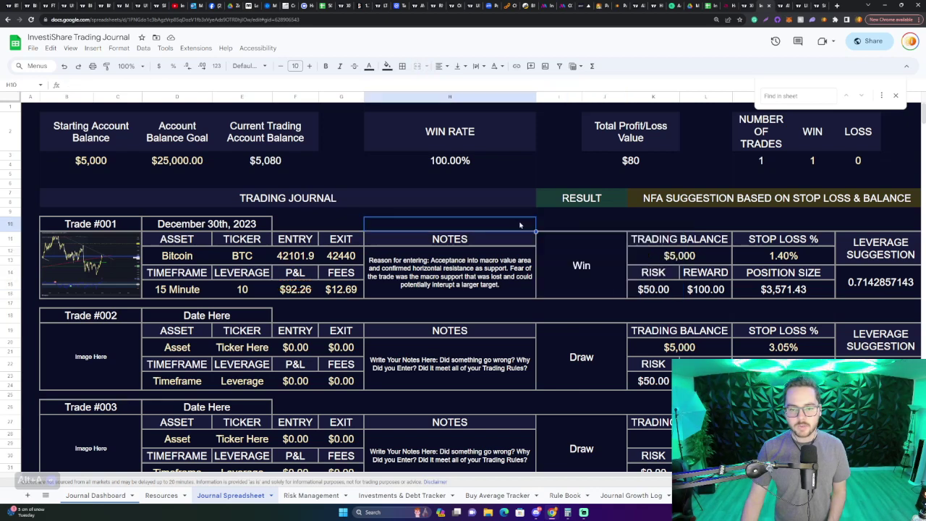
Highlight Trade #001's NFA suggestion block from trading balance to leverage suggestion, then select its trading balance cell
left_click(666, 258)
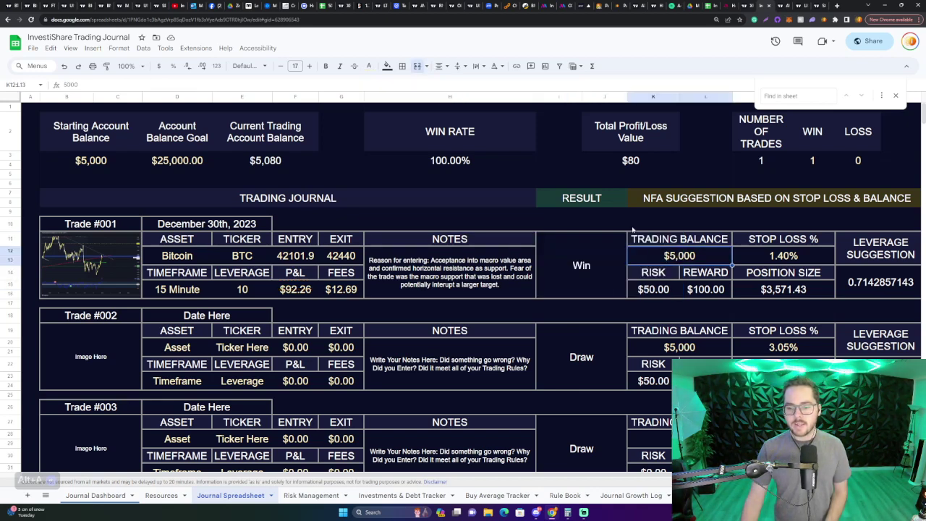
left_click_drag(633, 237, 871, 287)
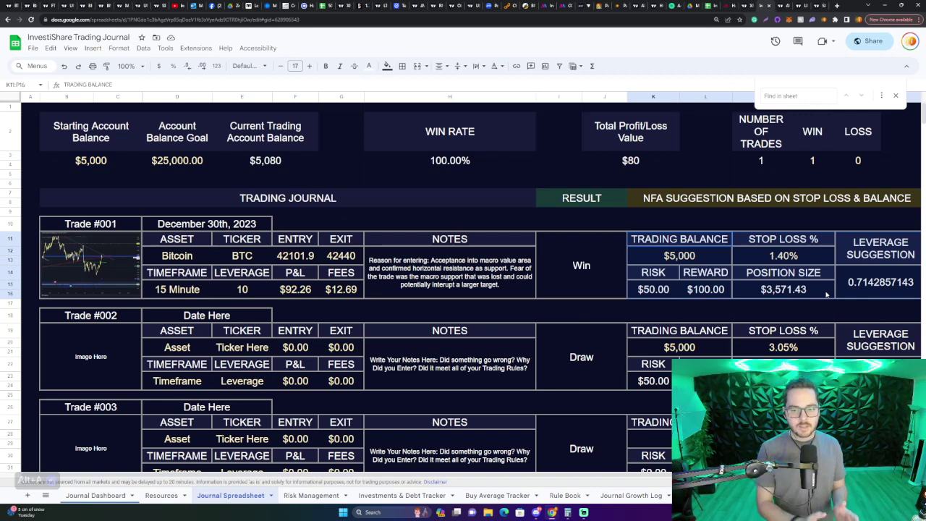
left_click(693, 256)
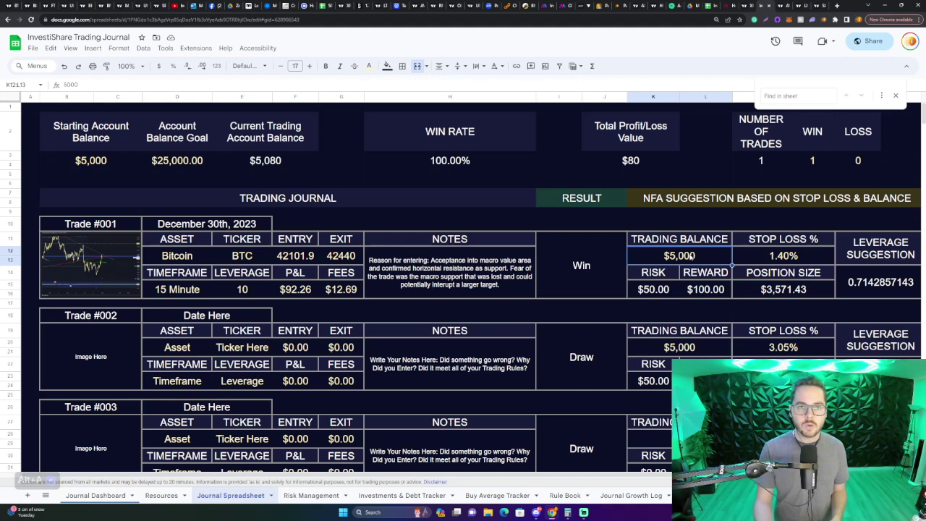
Inspect Trade #001's risk, stop loss, position size and leverage suggestion cells and the formulas behind them
left_click(662, 287)
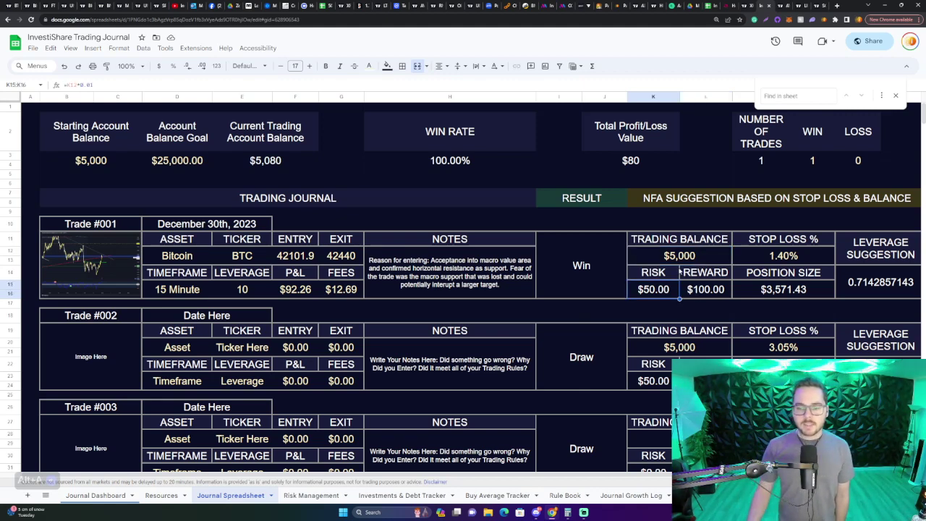
left_click(778, 287)
left_click(779, 256)
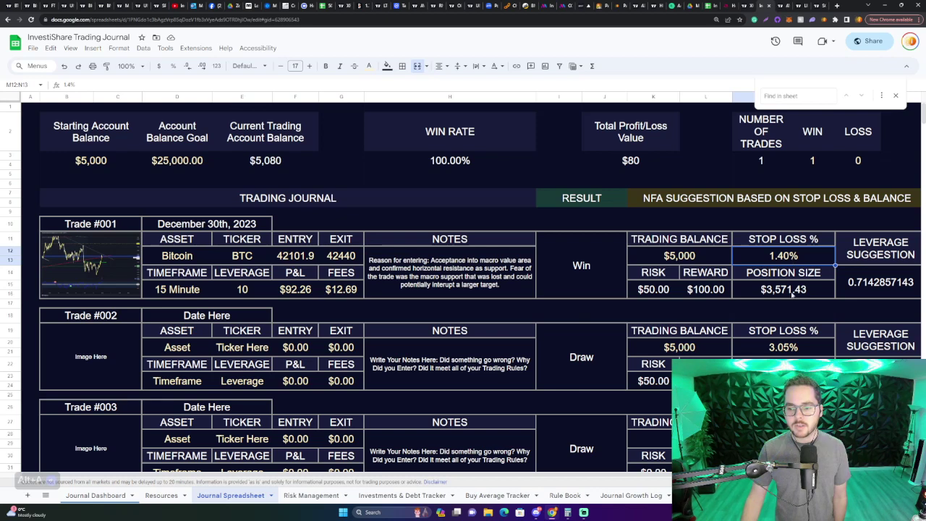
left_click(792, 289)
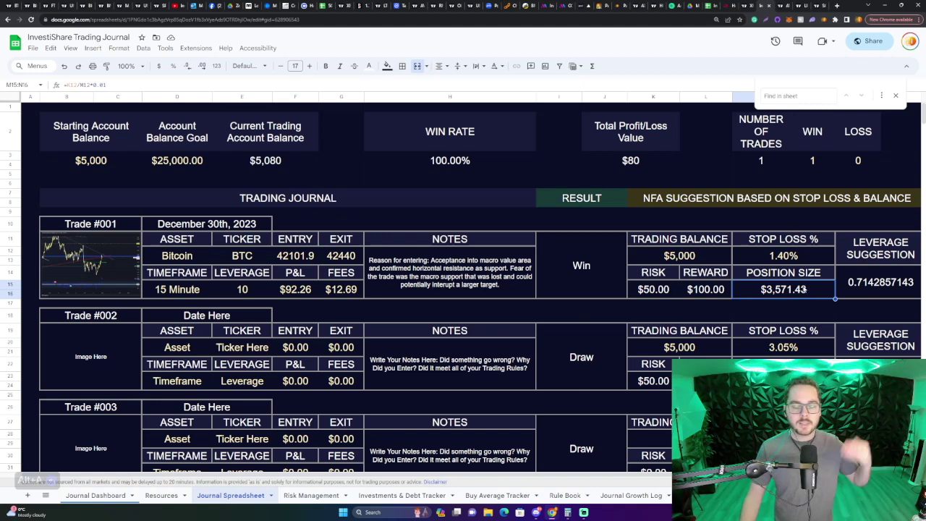
left_click(656, 290)
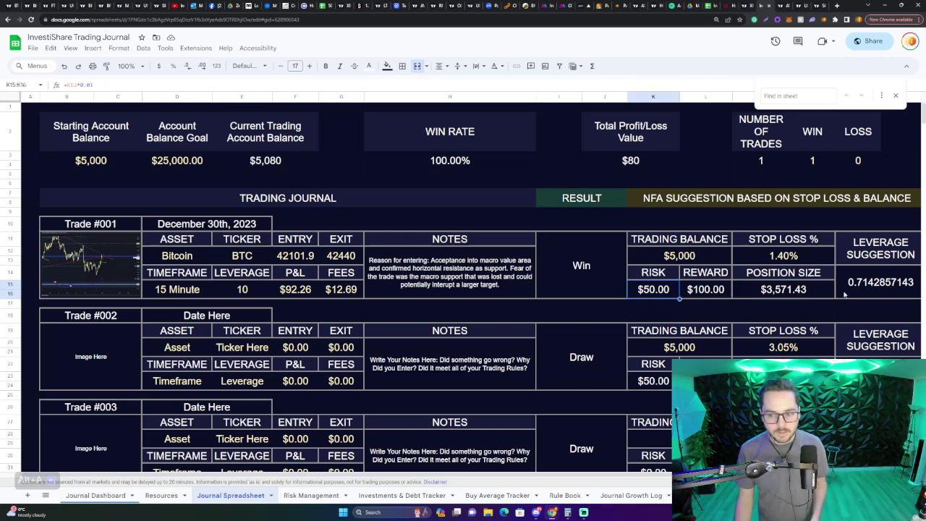
left_click(883, 287)
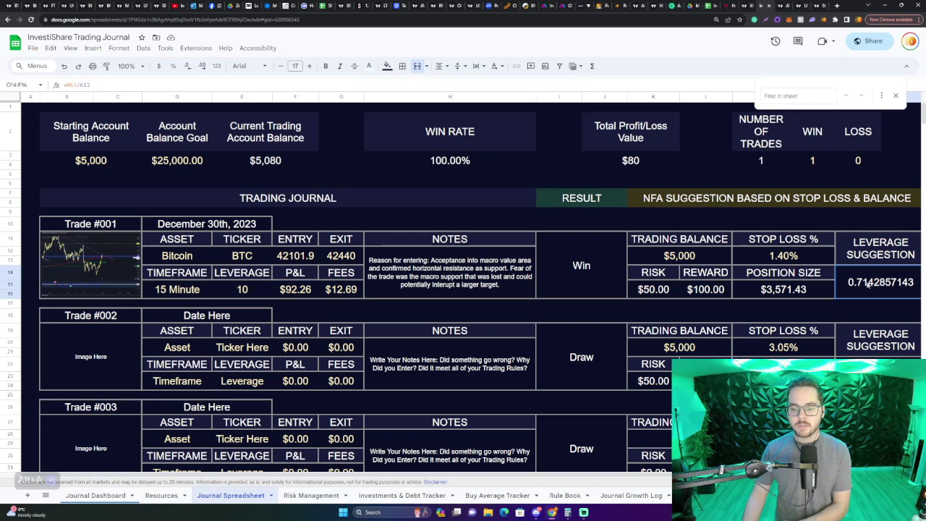
left_click(787, 289)
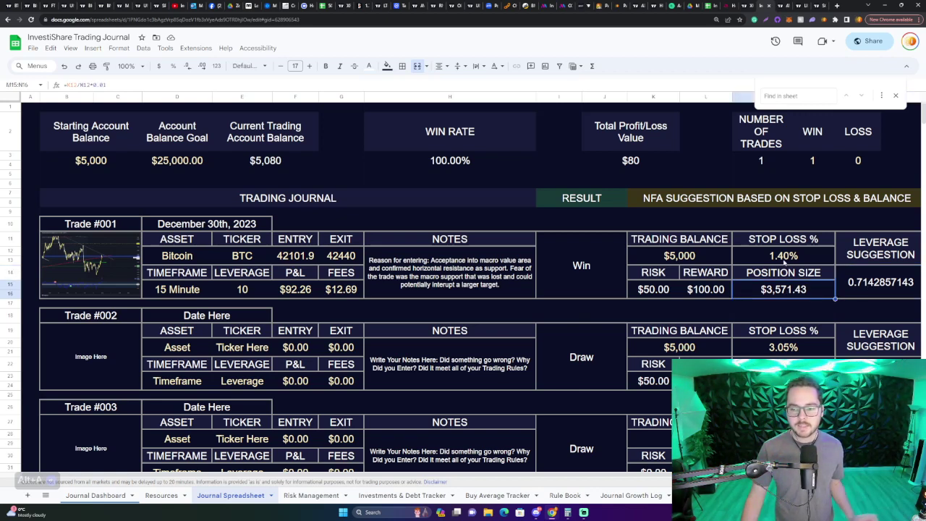
Set Trade #001's stop loss percentage to 0.1%
left_click(785, 254)
double_click(785, 253)
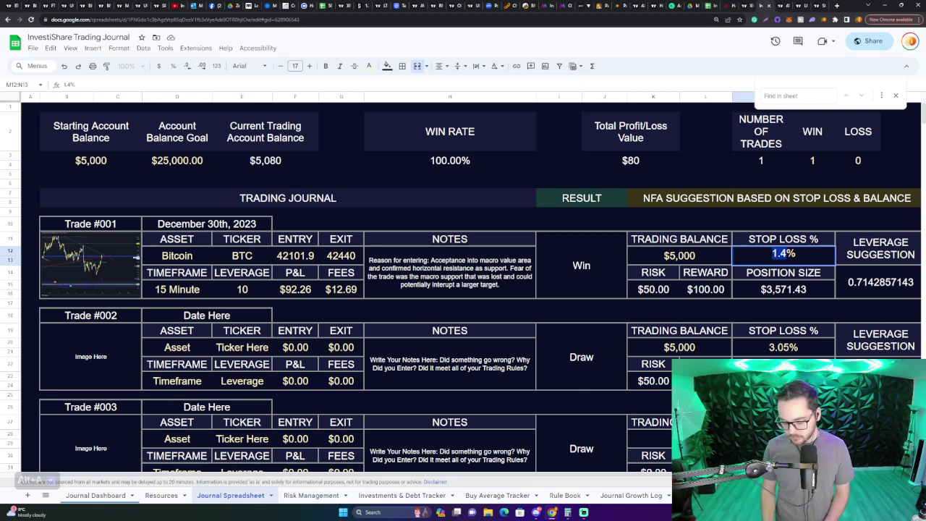
type("0.")
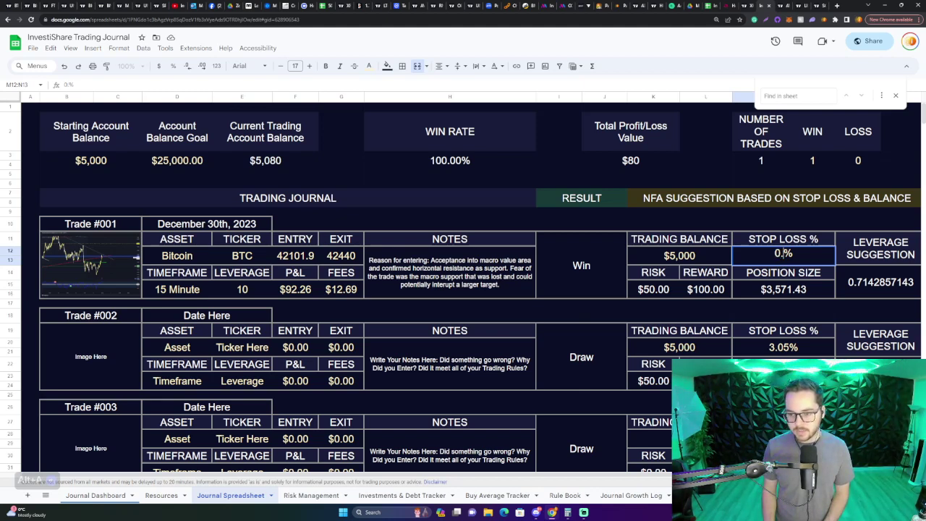
type("1")
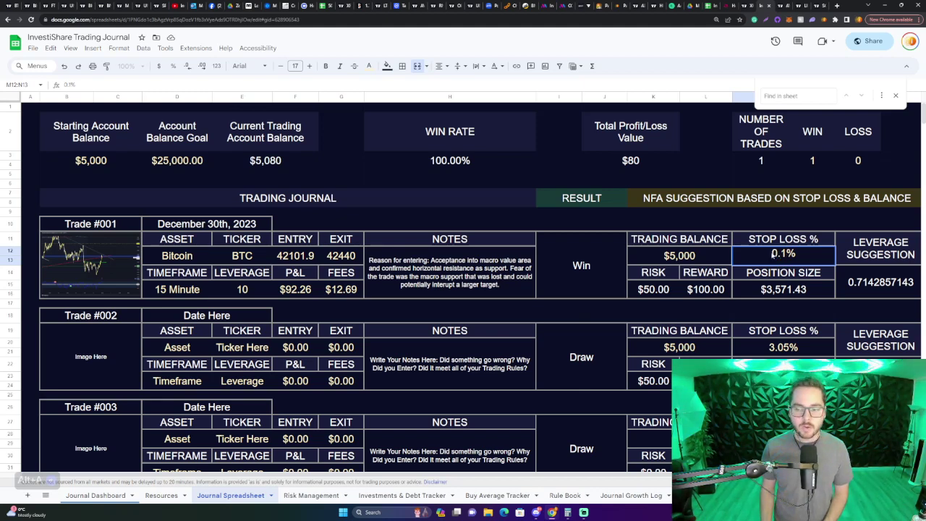
key("Return")
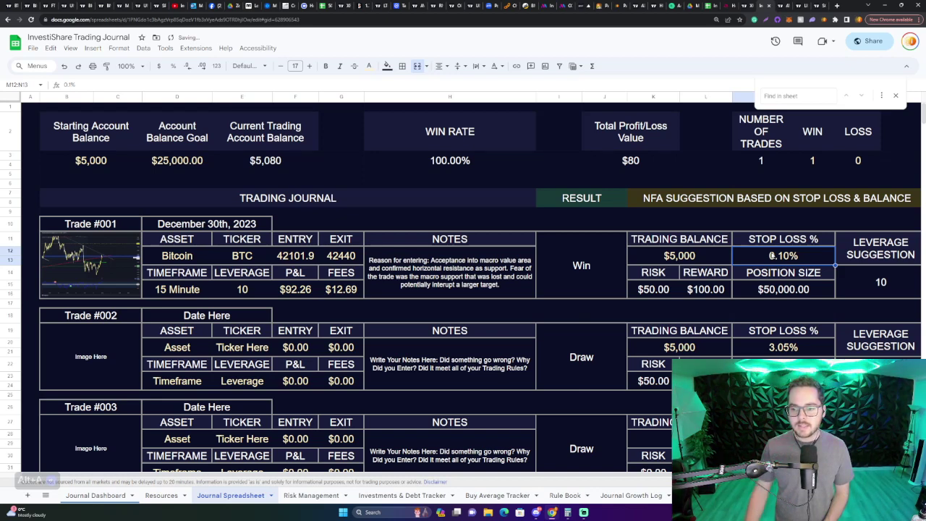
Review Trade #001's leverage suggestion, position size and risk formulas together with its trading balance
left_click(869, 278)
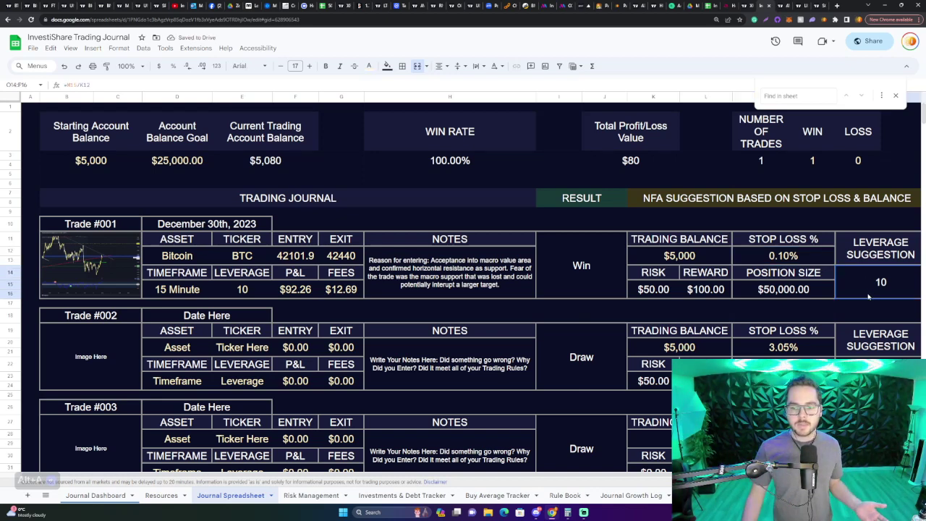
left_click(673, 257)
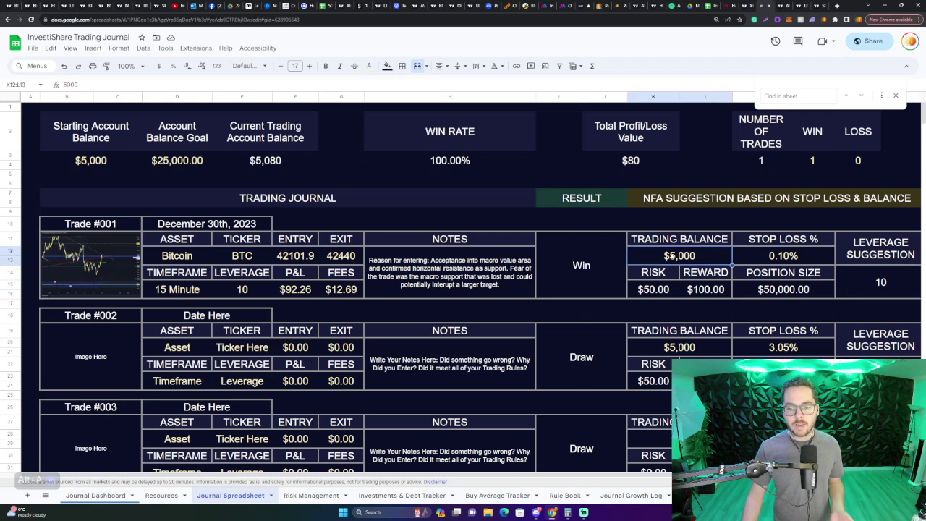
left_click(787, 289)
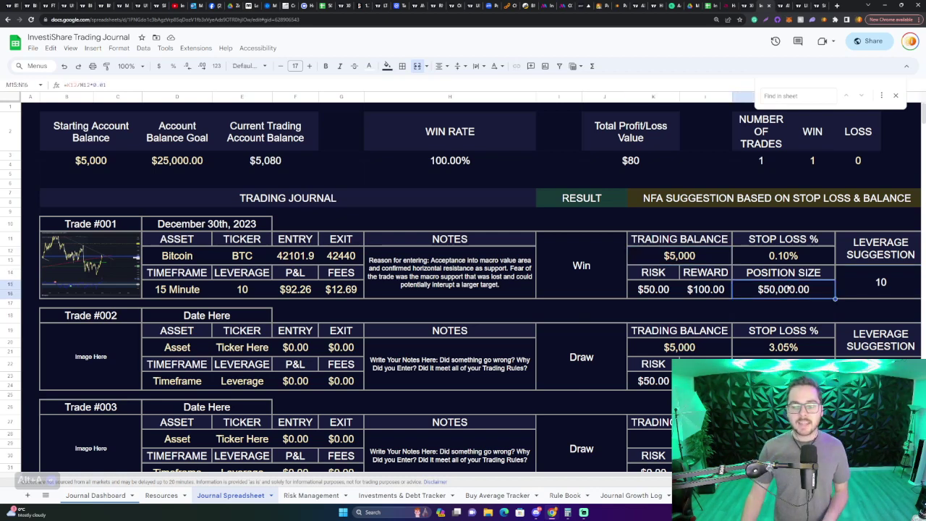
left_click(660, 288)
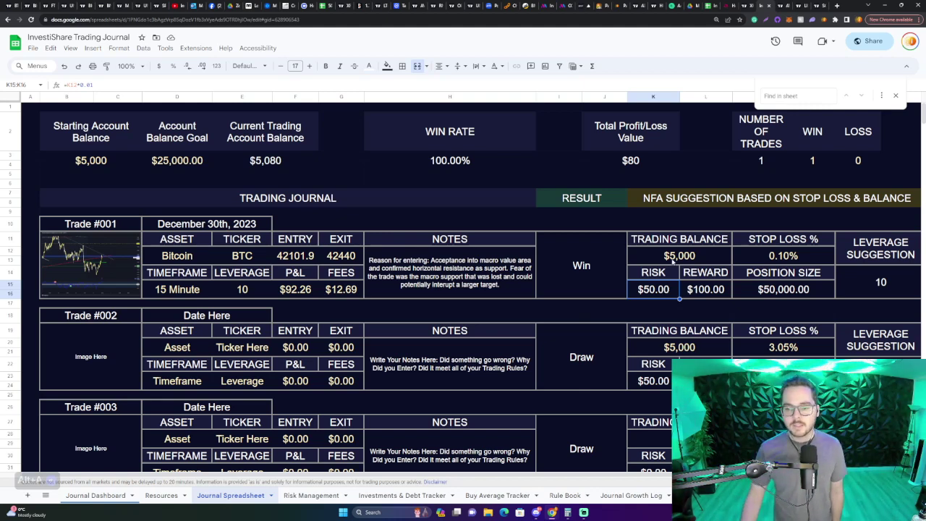
left_click(672, 260)
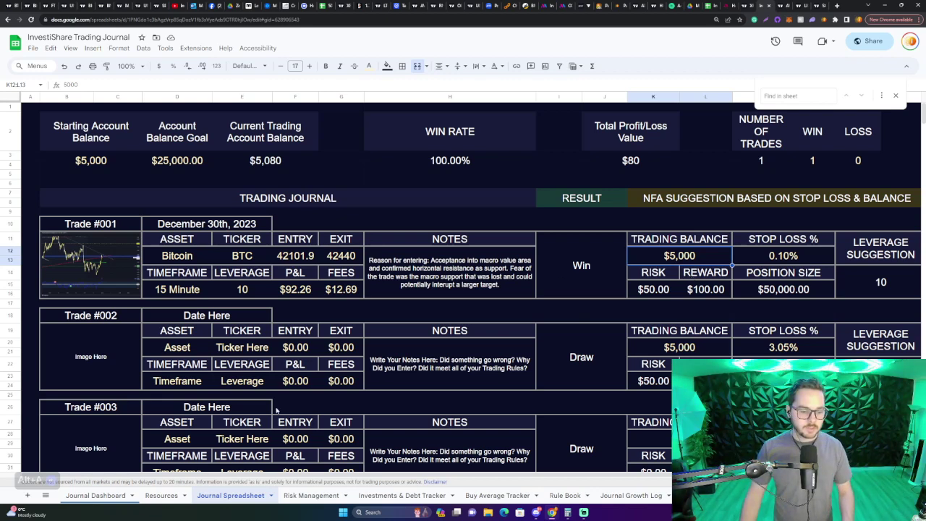
scroll(293, 401, "down", 1)
scroll(296, 403, "up", 1)
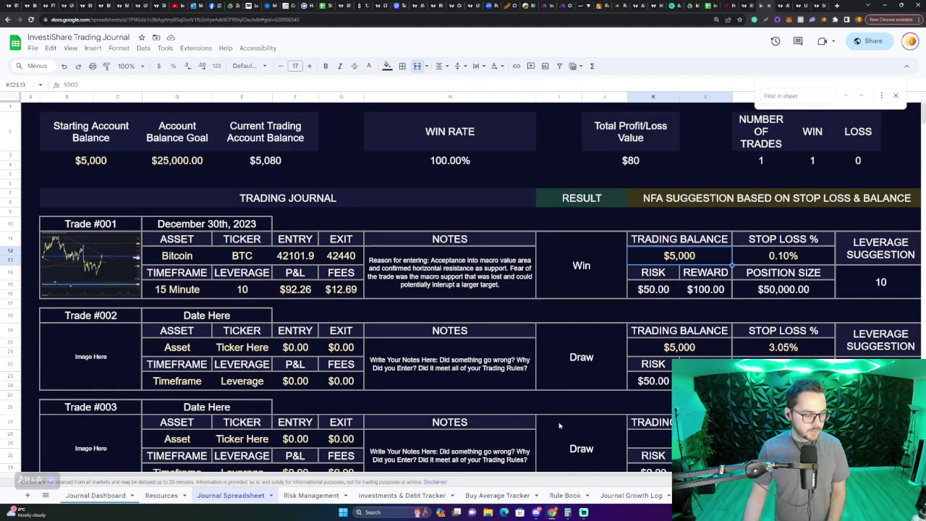
Open the Journal Growth Log sheet and examine the second trade's row from asset to P&L and its trade number
left_click(629, 498)
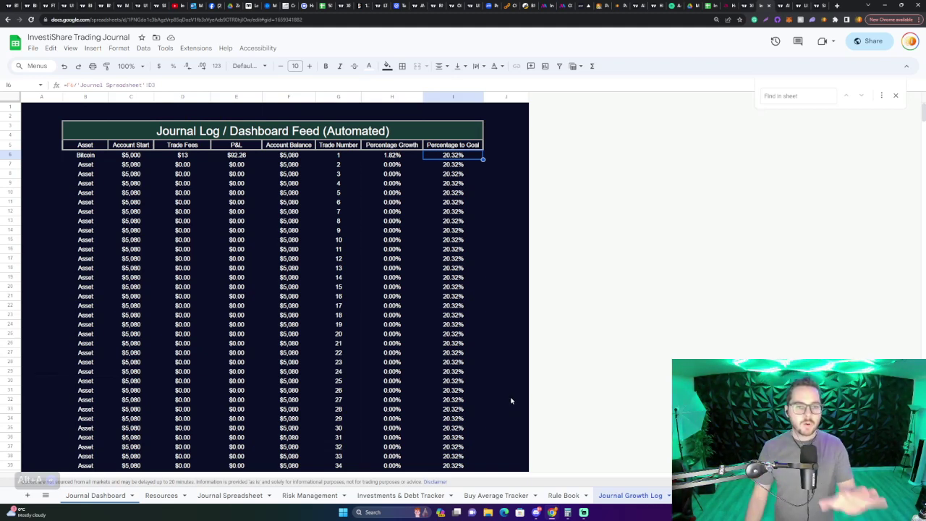
left_click(94, 165)
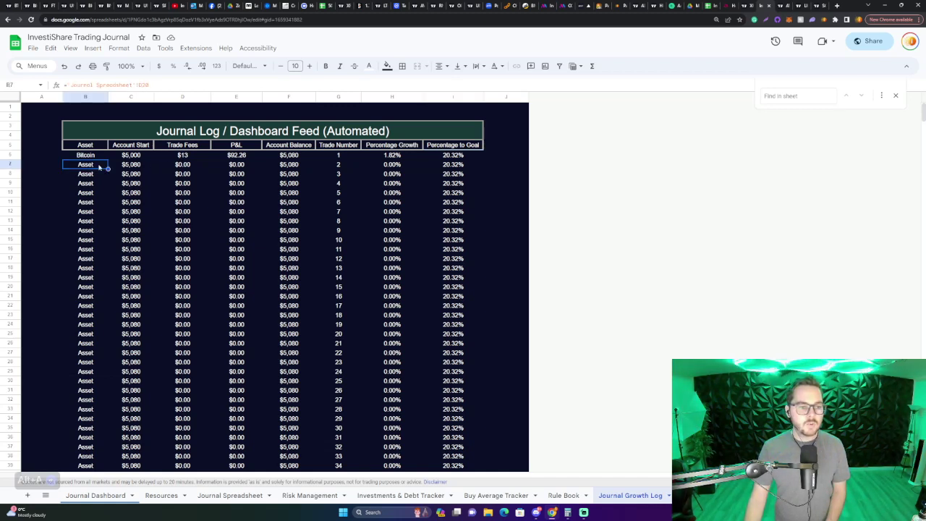
left_click(333, 166)
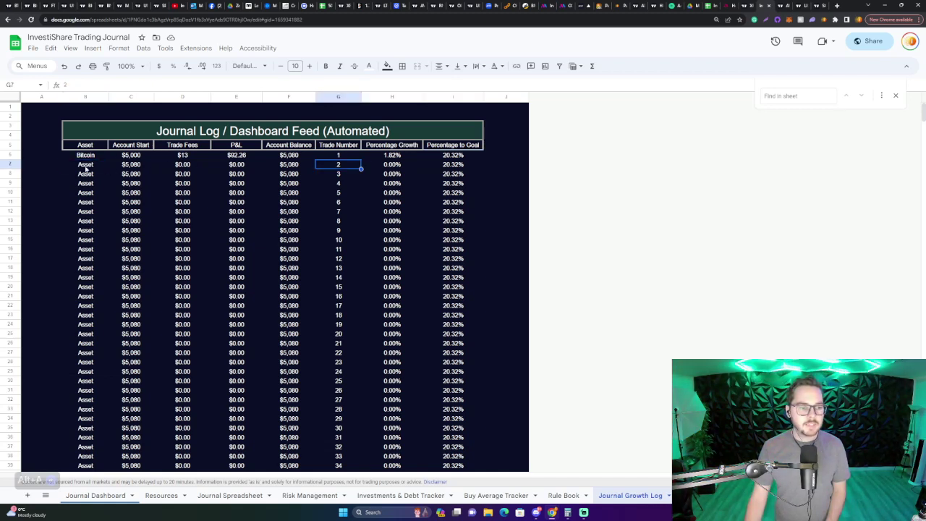
left_click_drag(85, 165, 231, 167)
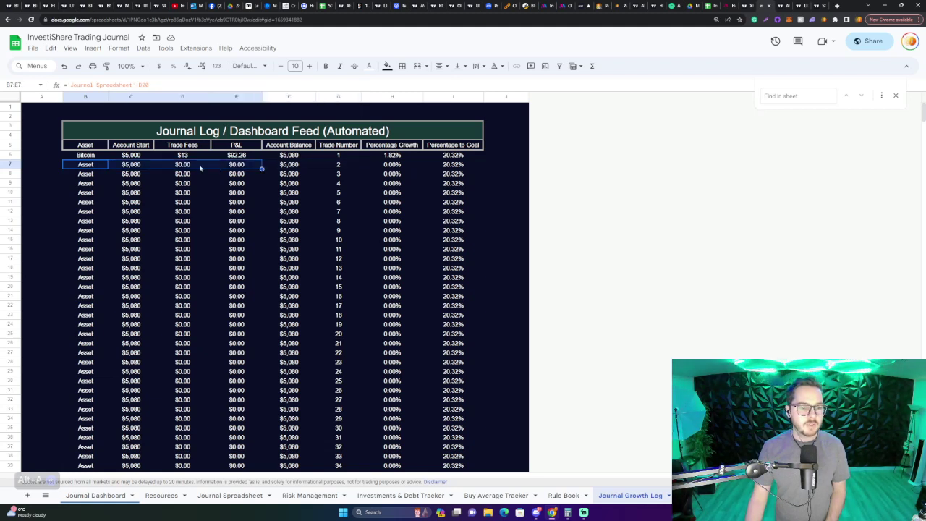
left_click(344, 166)
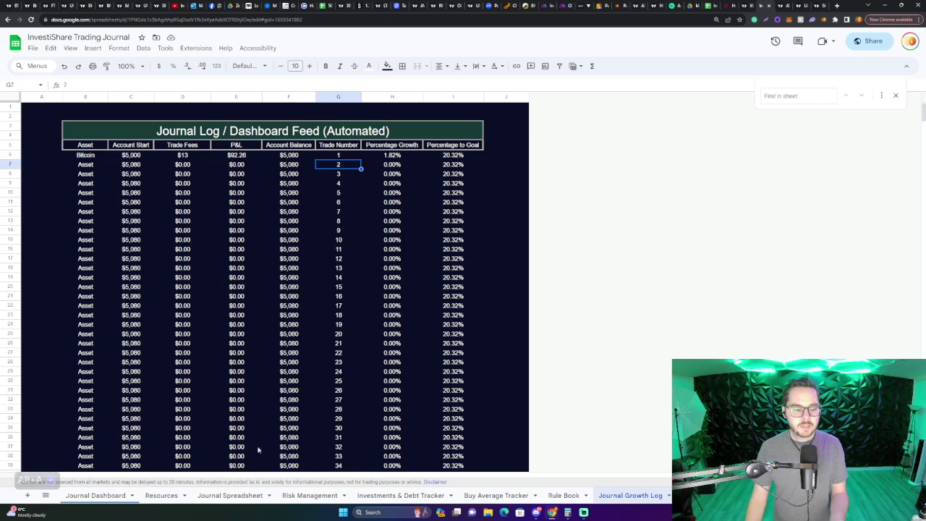
Return to the Journal Spreadsheet sheet and search it for trade 002
left_click(233, 495)
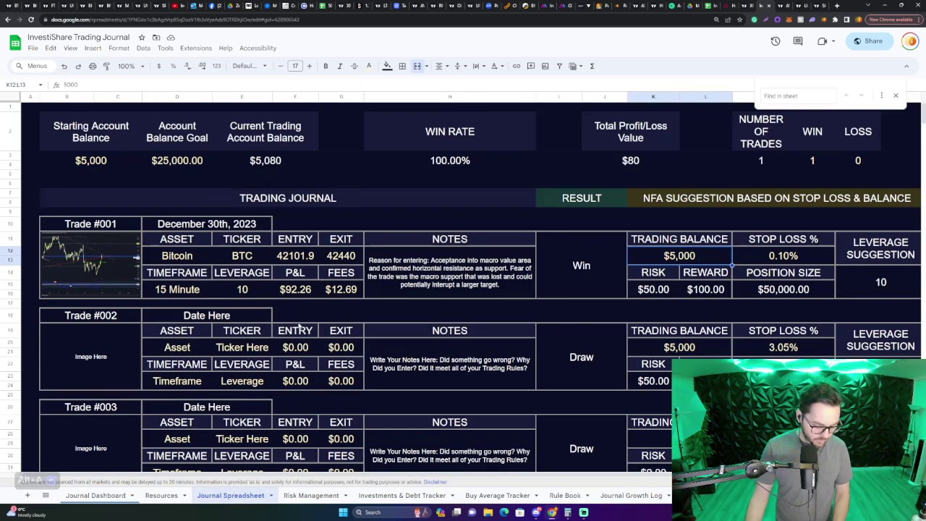
type("0023")
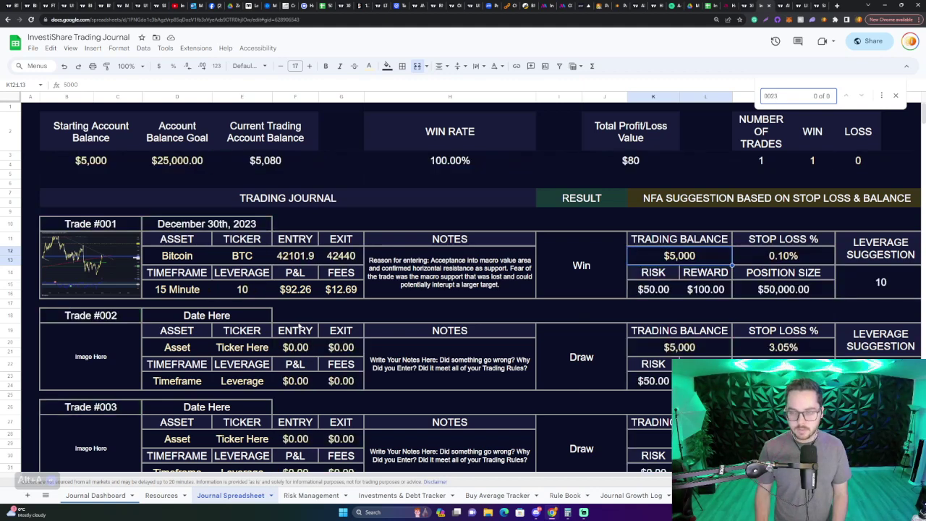
key("BackSpace")
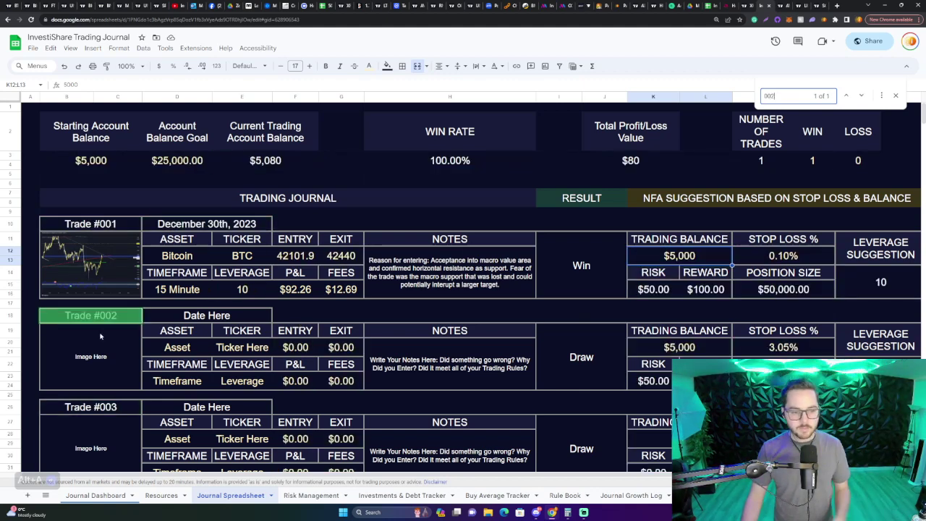
Inspect the first trade's percentage-to-goal formula in Journal Growth Log, then the starting balance heading and account balance goal in Journal Spreadsheet
left_click(615, 497)
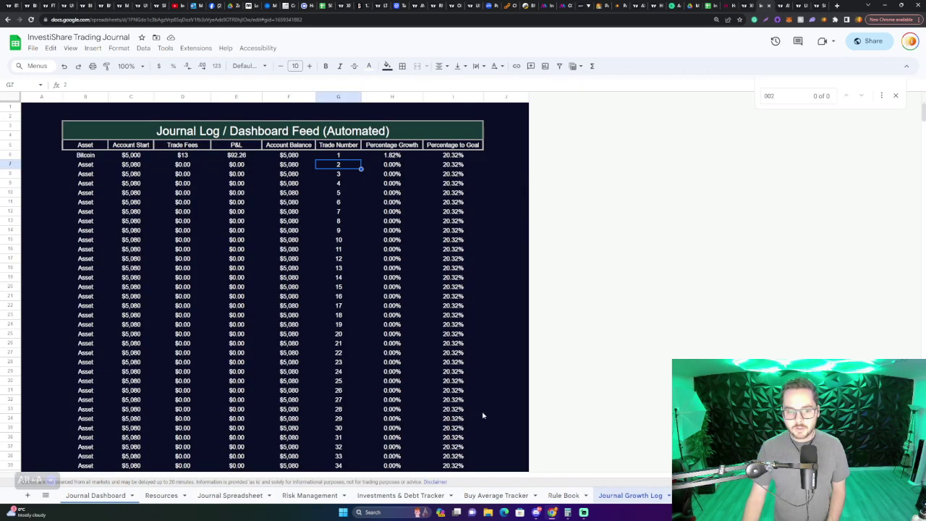
left_click(446, 154)
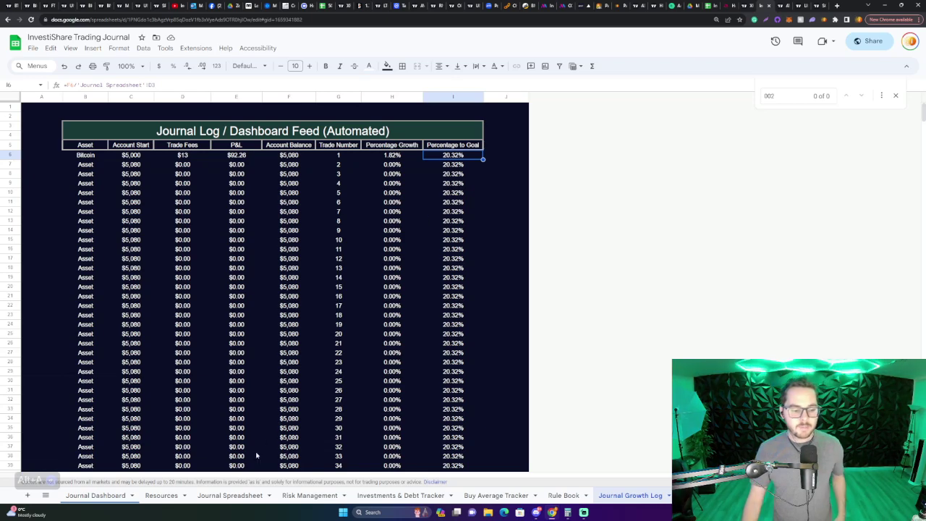
left_click(225, 495)
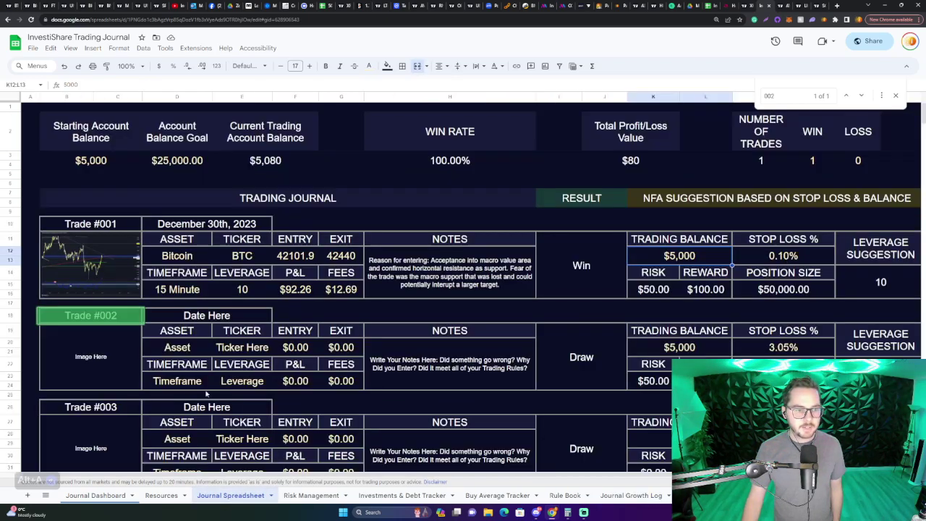
left_click(205, 162)
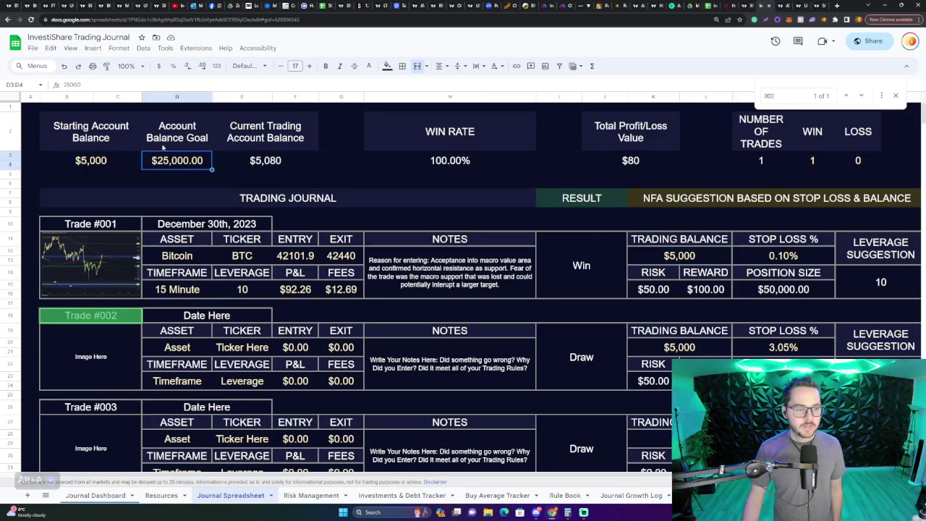
left_click(182, 143)
left_click(101, 139)
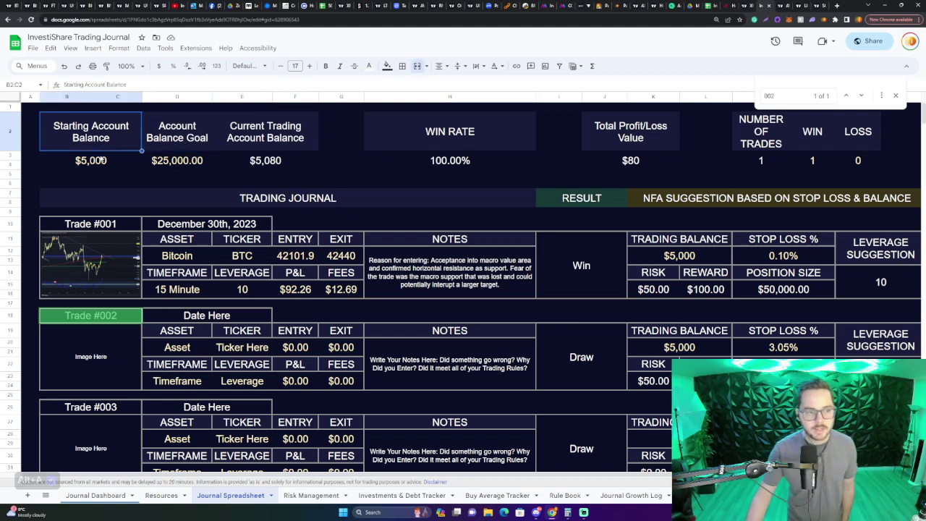
left_click(192, 157)
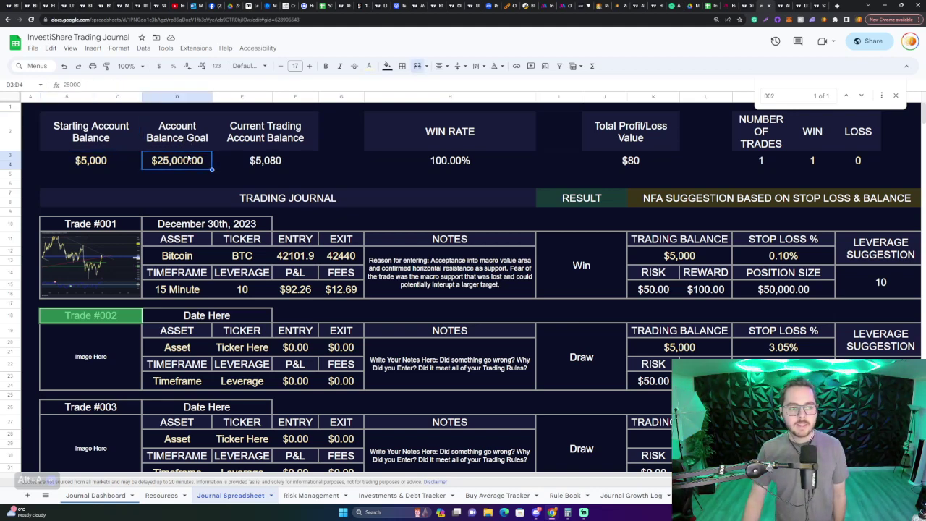
Look through the Journal Growth Log rows, then open Journal Dashboard and select the Trading Account Growth chart
left_click(630, 494)
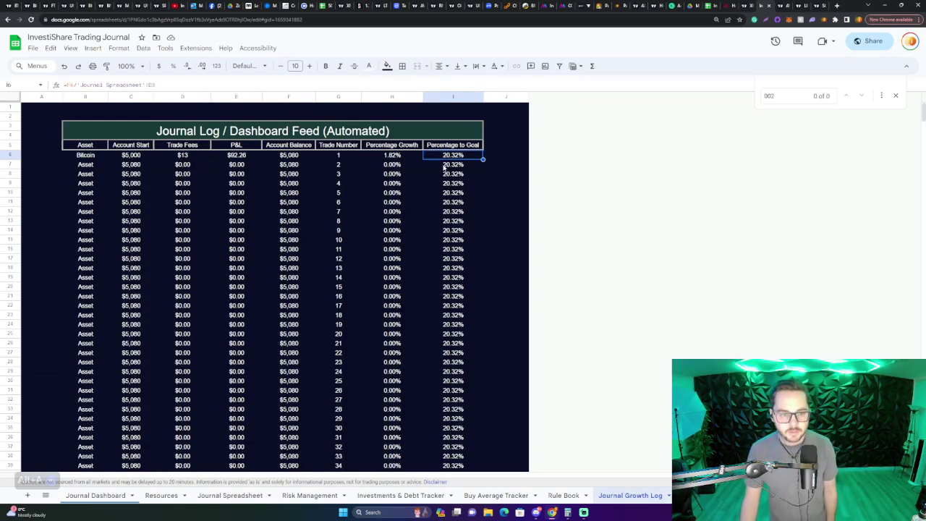
scroll(223, 314, "down", 5)
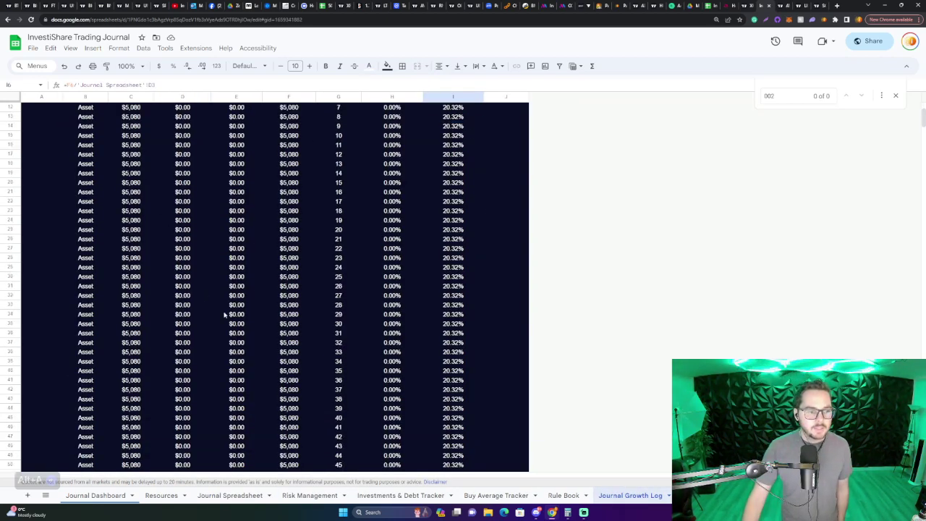
scroll(258, 335, "up", 5)
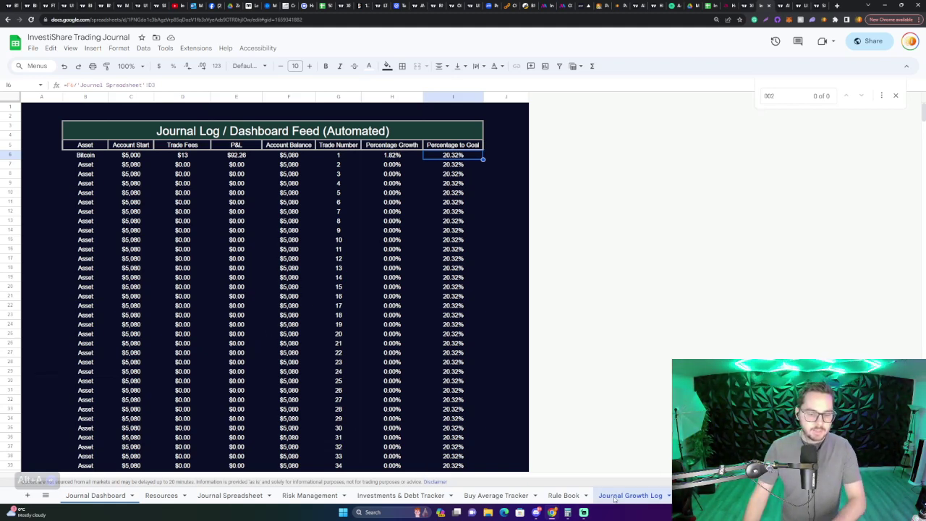
left_click(107, 499)
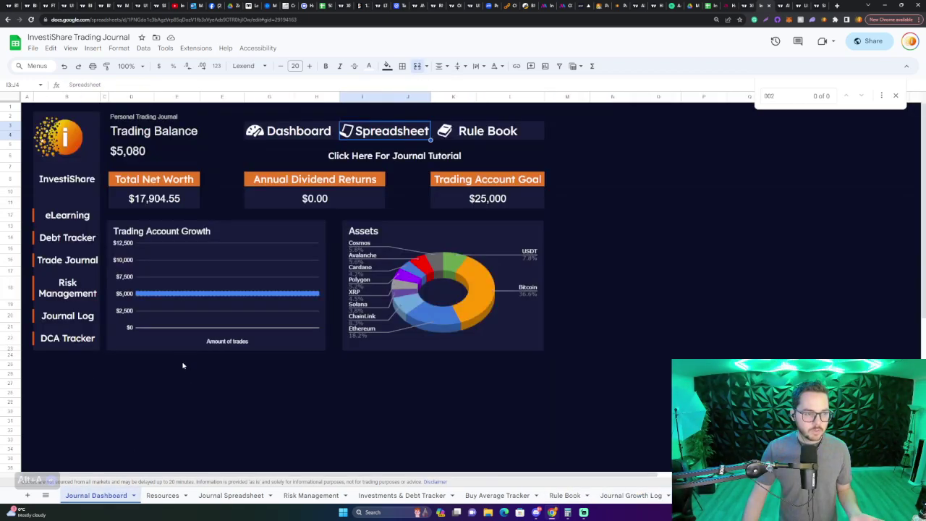
left_click(178, 261)
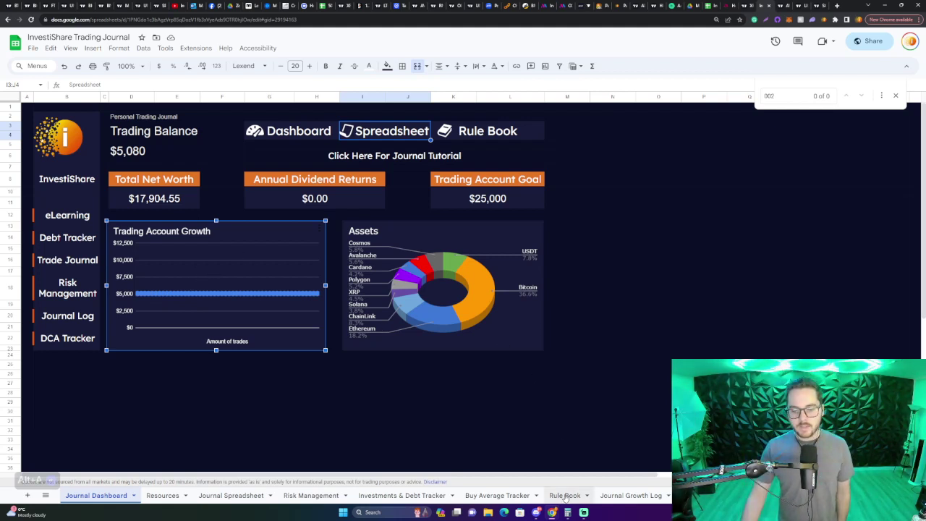
Follow the dashboard's Rule Book link and look through the Trading Strategy Rules sheet
left_click(490, 133)
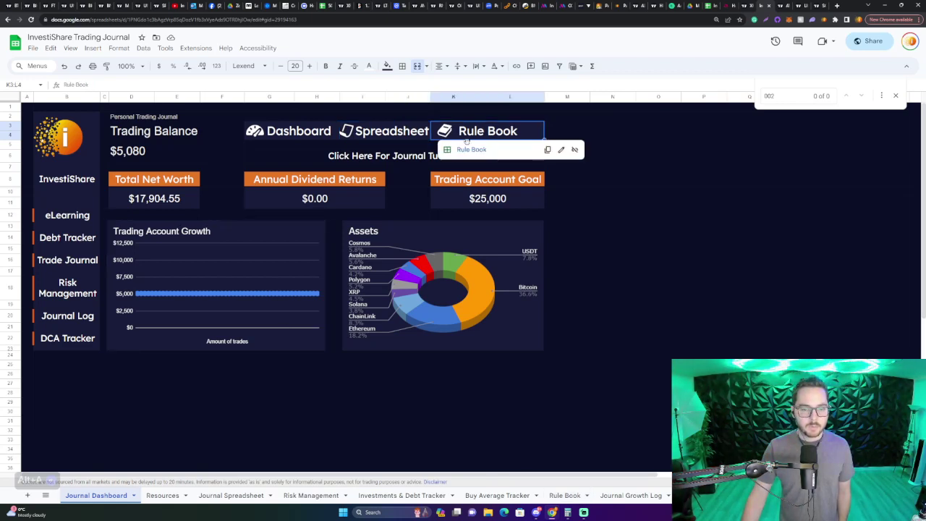
left_click(467, 150)
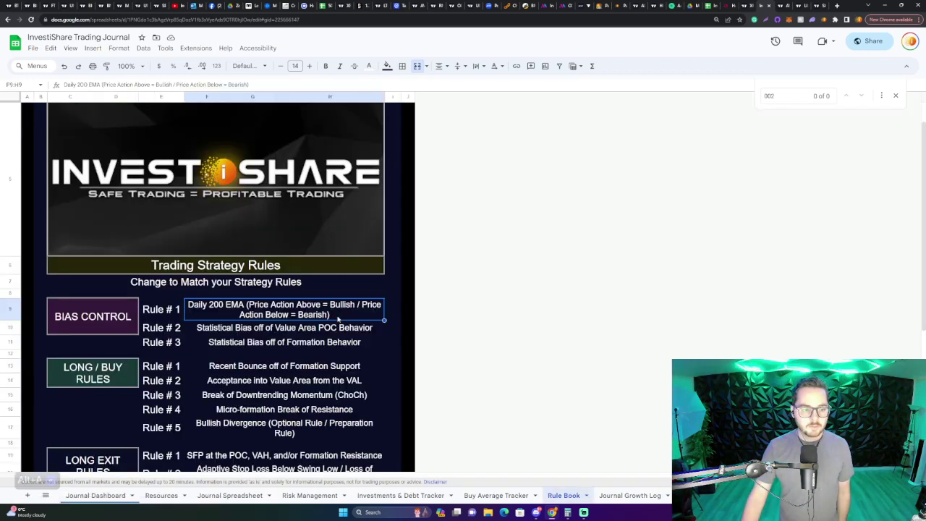
left_click(351, 361)
left_click(374, 329)
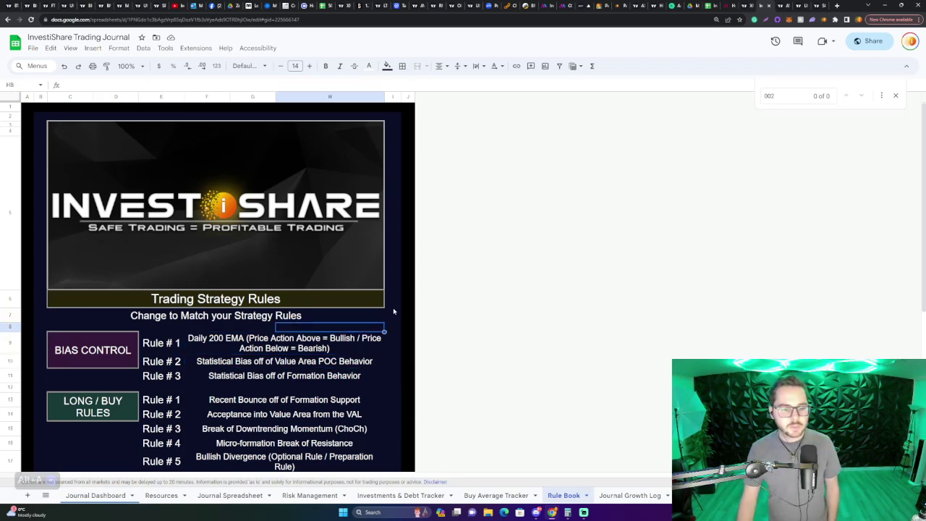
left_click(397, 315)
left_click(408, 316)
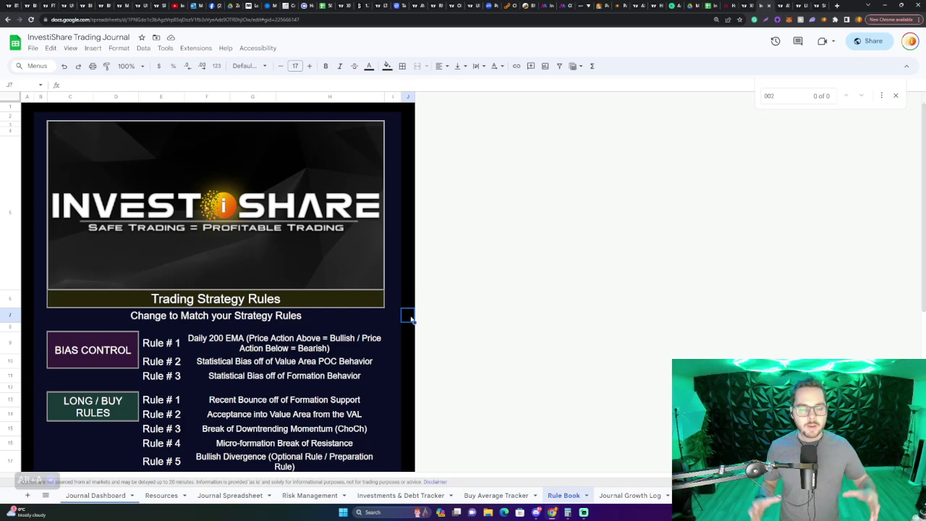
scroll(376, 311, "down", 4)
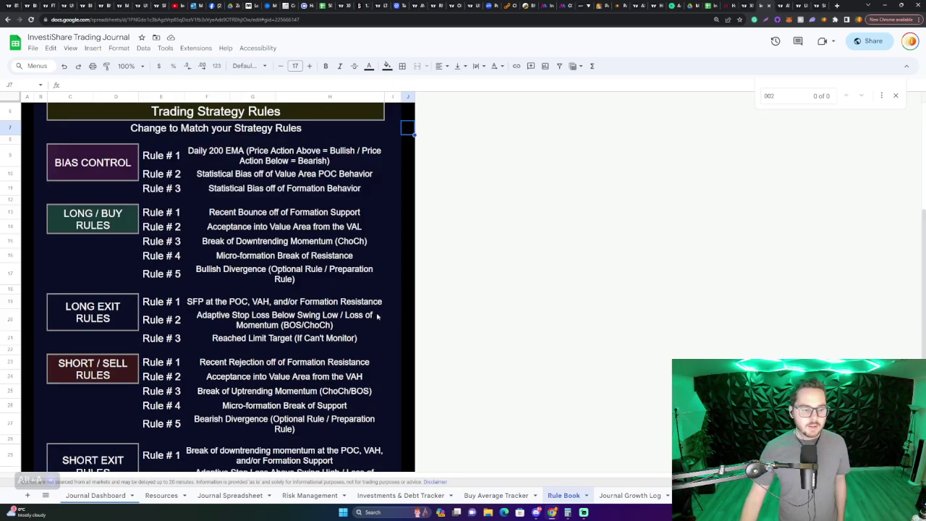
scroll(163, 292, "up", 3)
scroll(163, 291, "down", 3)
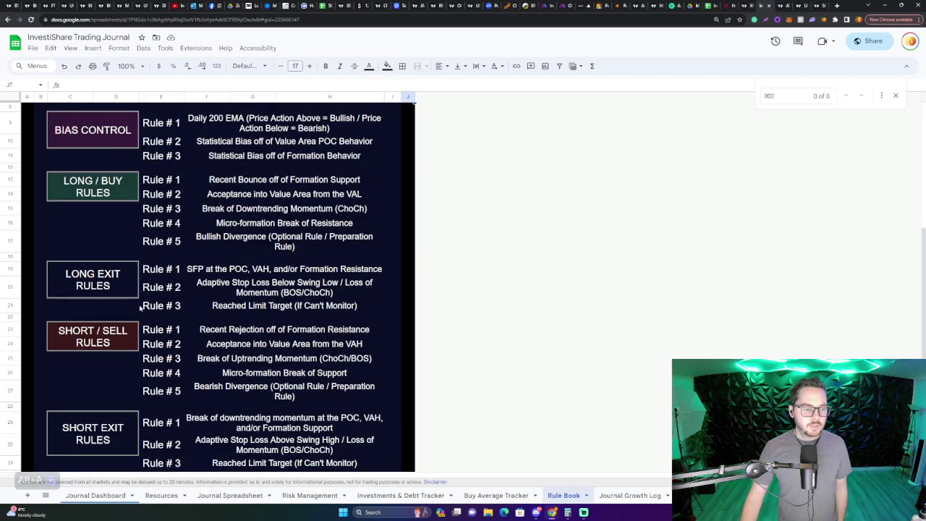
Examine the Long / Buy, Short / Sell, Short Exit and Bias Control rule categories in the Rule Book
left_click(134, 183)
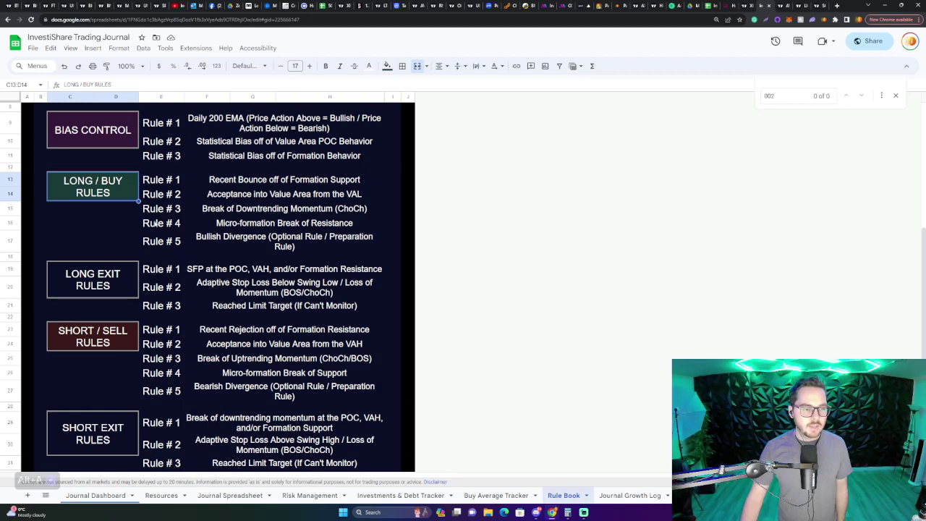
left_click(118, 331)
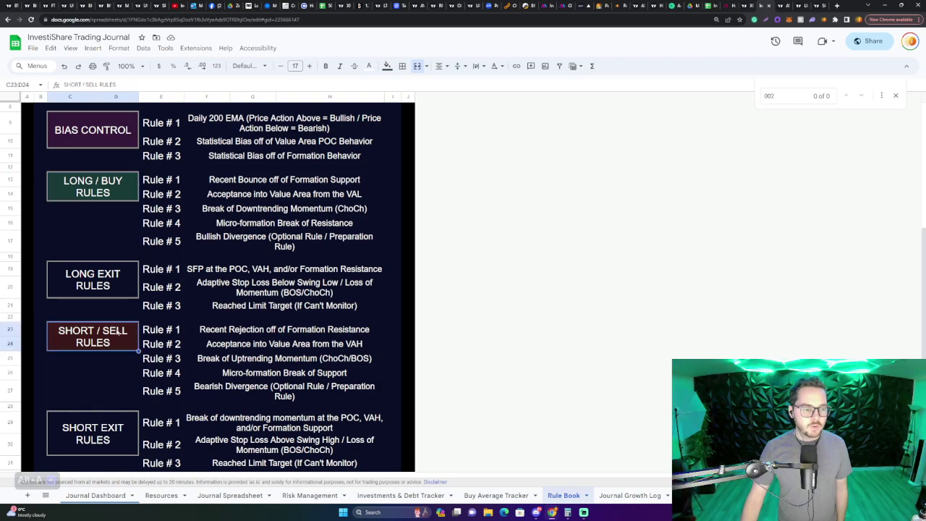
left_click(116, 423)
scroll(152, 300, "up", 3)
scroll(125, 284, "down", 2)
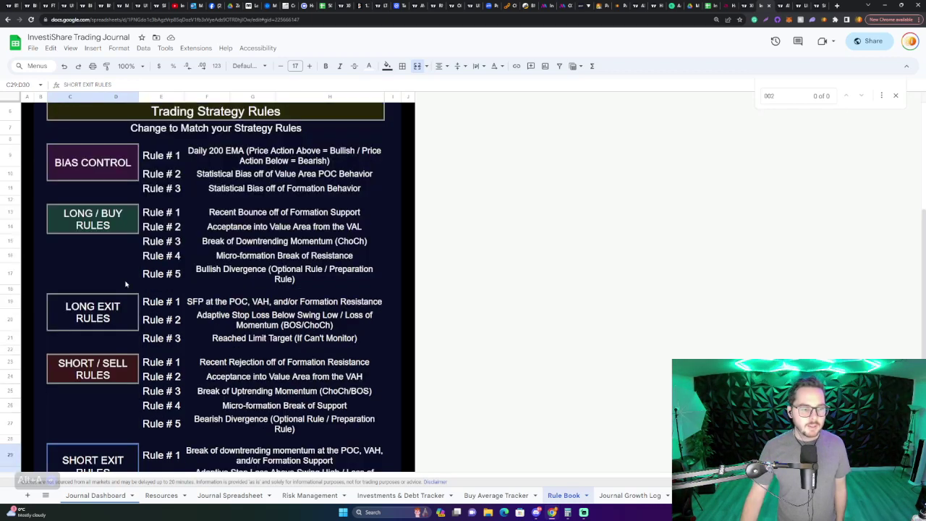
left_click(113, 170)
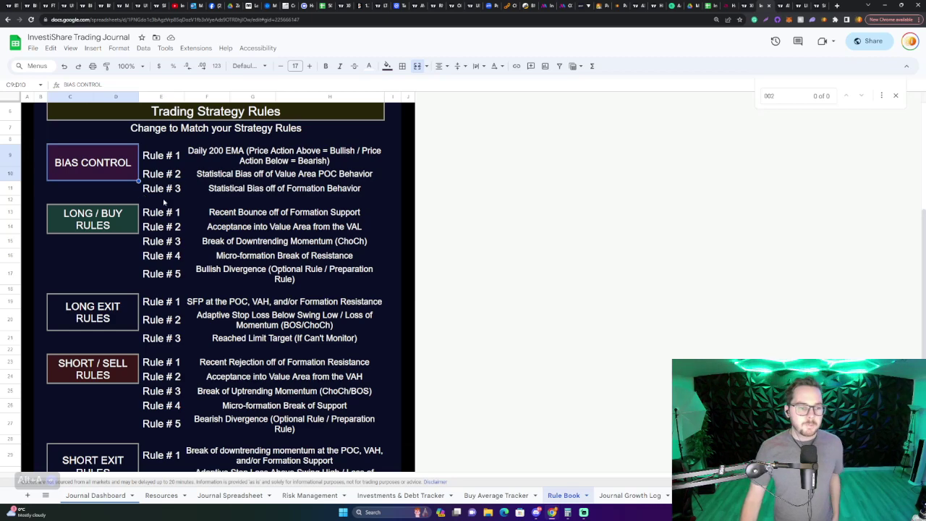
scroll(170, 227, "up", 3)
scroll(196, 256, "down", 3)
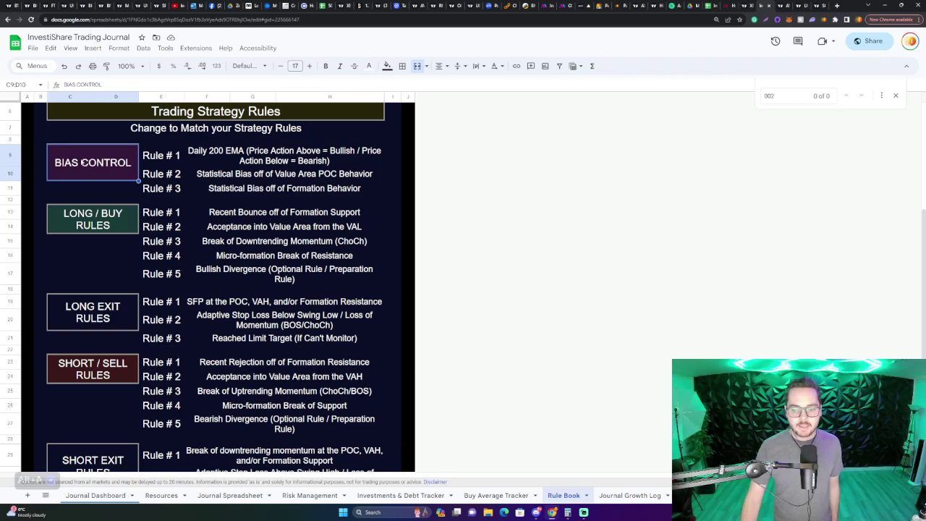
Review the rules from Bias Control down to Short Exit Rule # 2, then return to the Trading Strategy Rules heading
left_click_drag(78, 163, 331, 435)
scroll(332, 419, "down", 2)
left_click(298, 402)
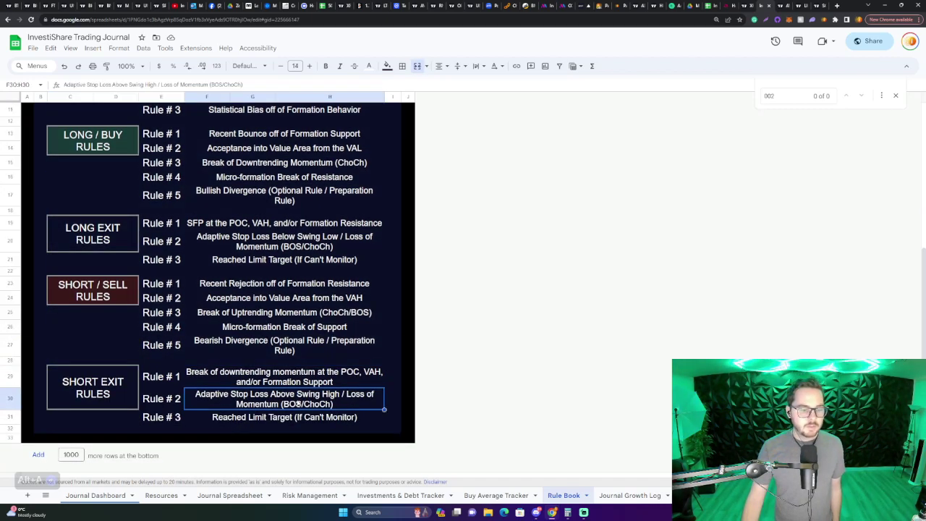
scroll(300, 387, "up", 4)
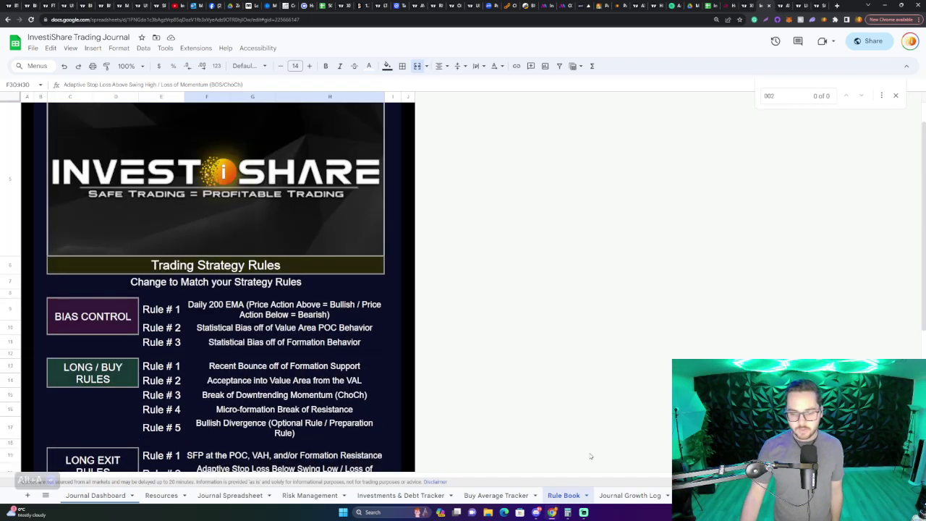
scroll(341, 371, "down", 3)
scroll(134, 213, "up", 3)
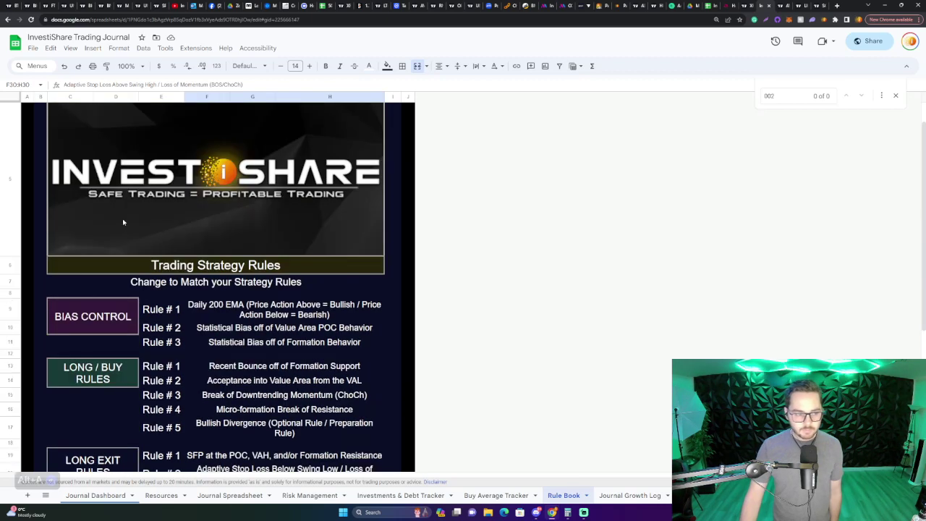
key("Up")
key("Up")
key("Up")
key("Down")
key("Down")
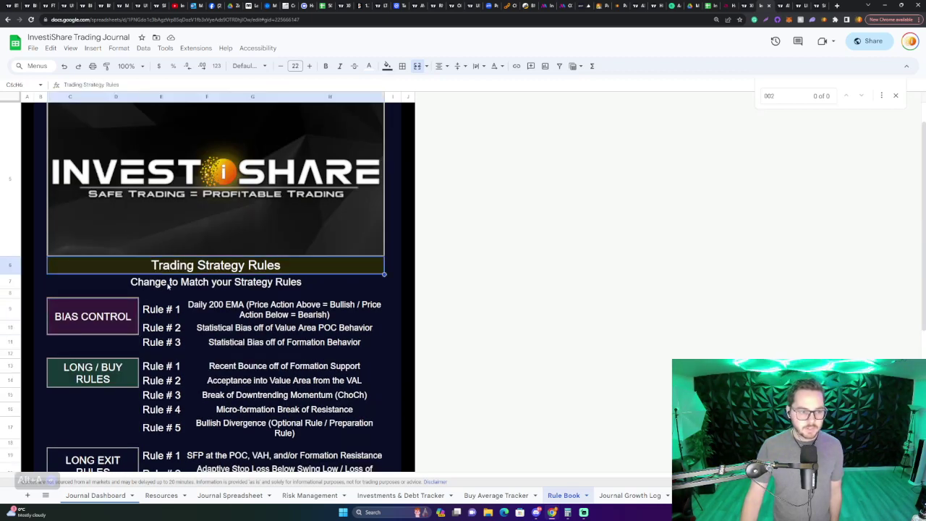
Select the Bias Control heading and read through all the entry and exit rules in the Rule Book again
left_click(114, 318)
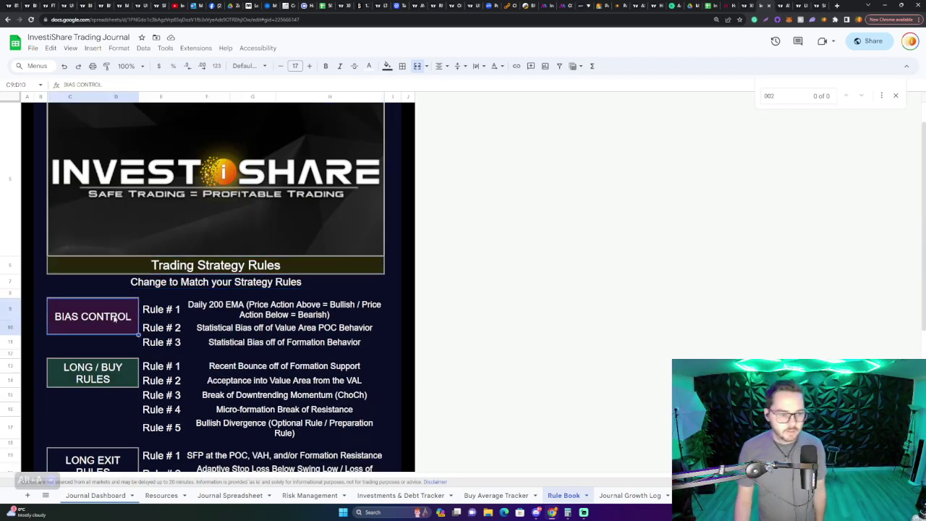
scroll(291, 350, "down", 3)
scroll(291, 351, "up", 4)
scroll(275, 333, "down", 3)
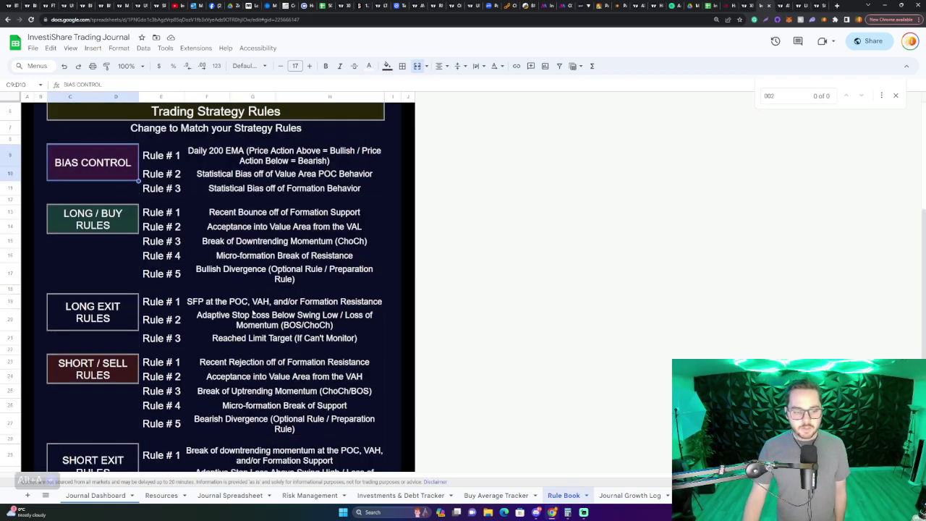
scroll(254, 312, "up", 3)
scroll(239, 300, "down", 3)
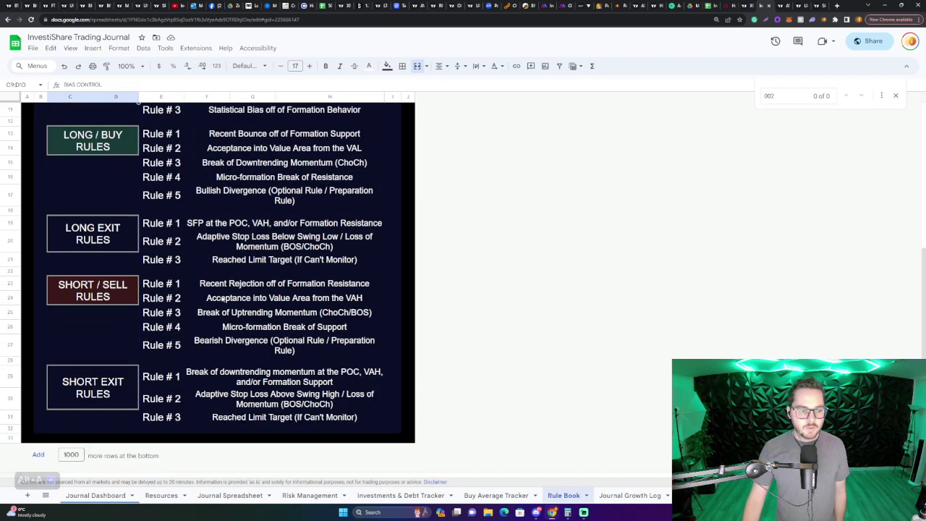
scroll(204, 412, "up", 3)
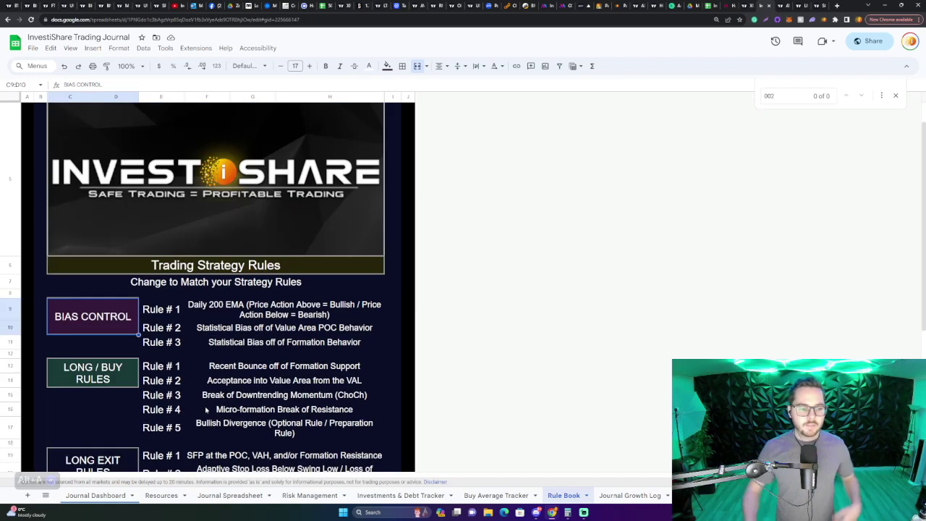
scroll(217, 408, "up", 1)
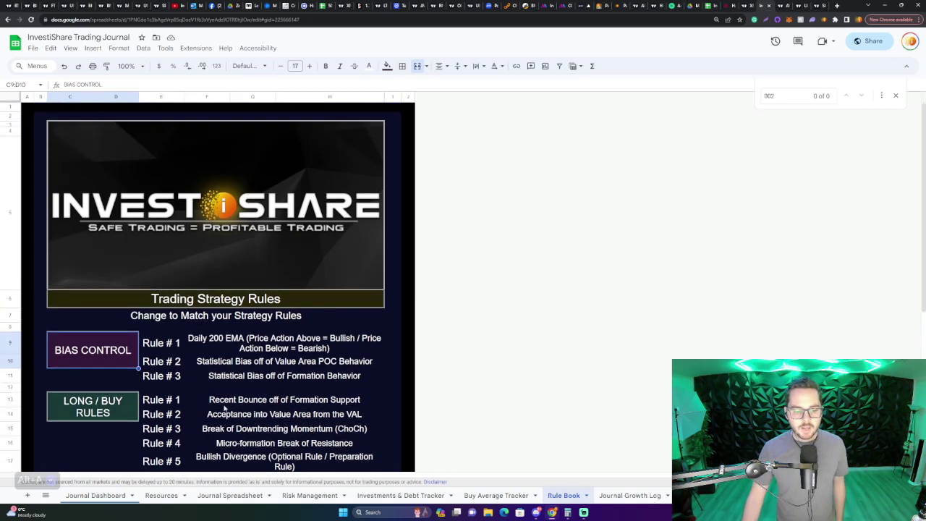
scroll(224, 410, "down", 3)
scroll(166, 347, "up", 1)
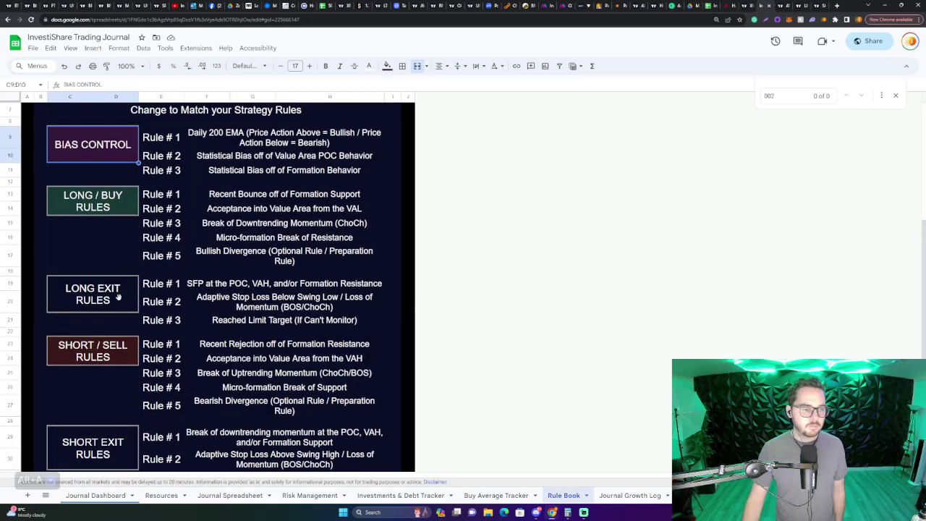
scroll(124, 296, "up", 3)
scroll(353, 413, "down", 3)
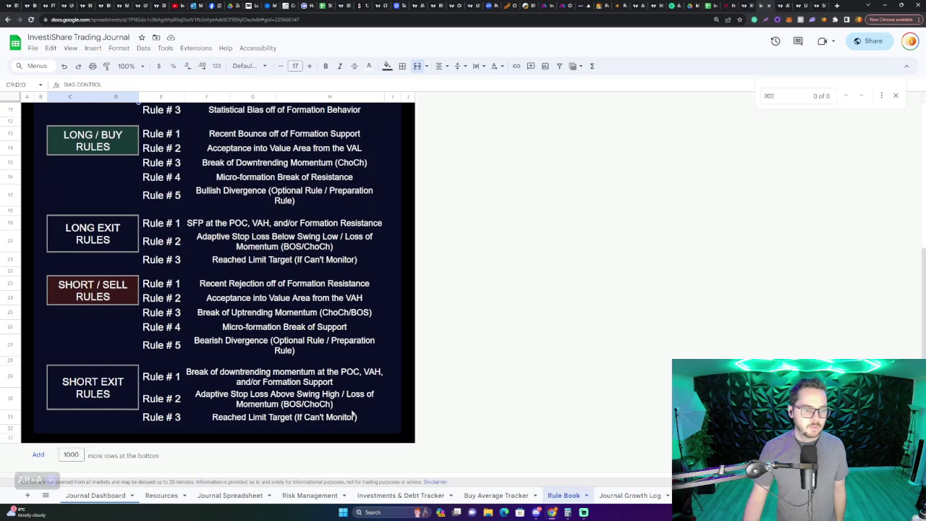
scroll(387, 388, "up", 3)
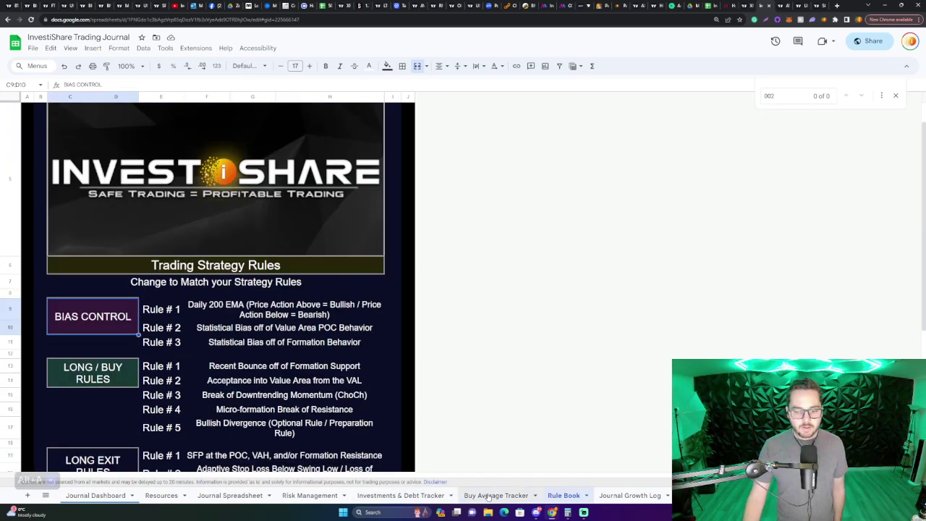
Open the Buy Average Tracker sheet and examine the buy average table, including its share count and buy price columns
left_click(496, 495)
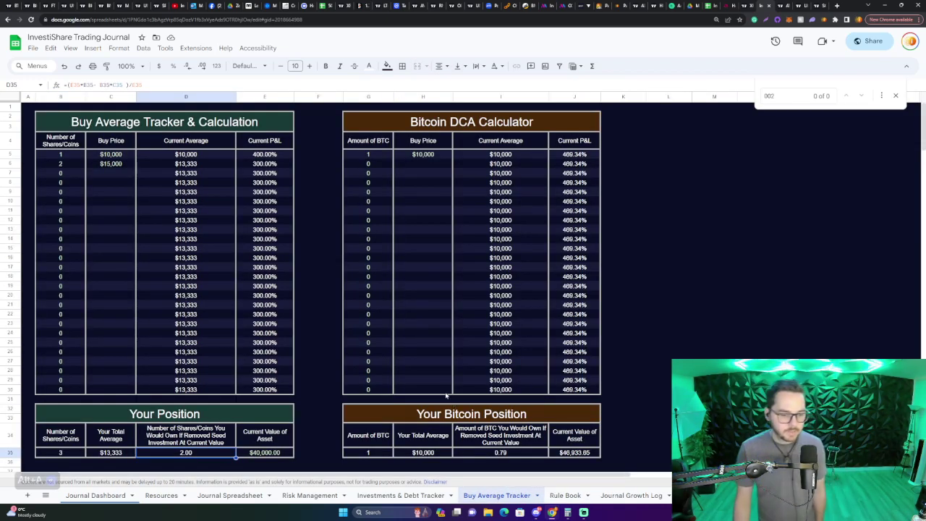
left_click(73, 130)
left_click_drag(197, 138, 225, 453)
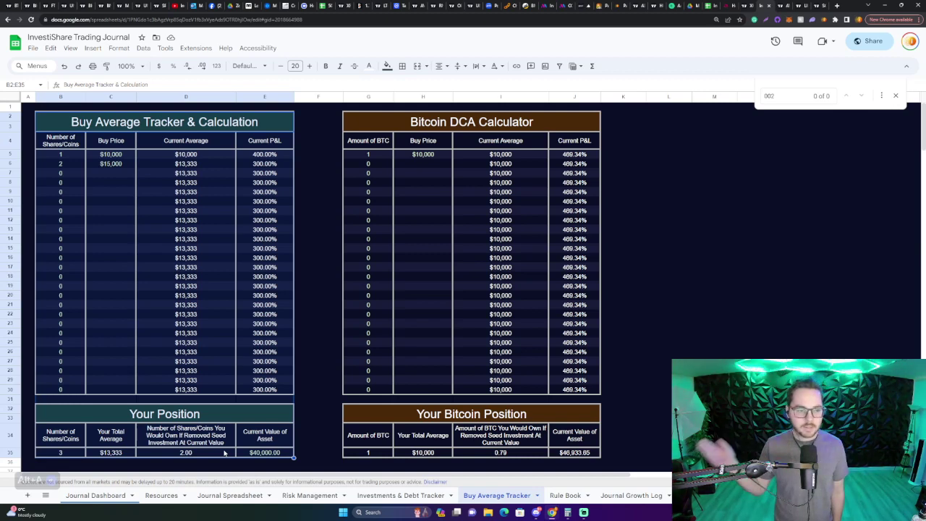
left_click(59, 165)
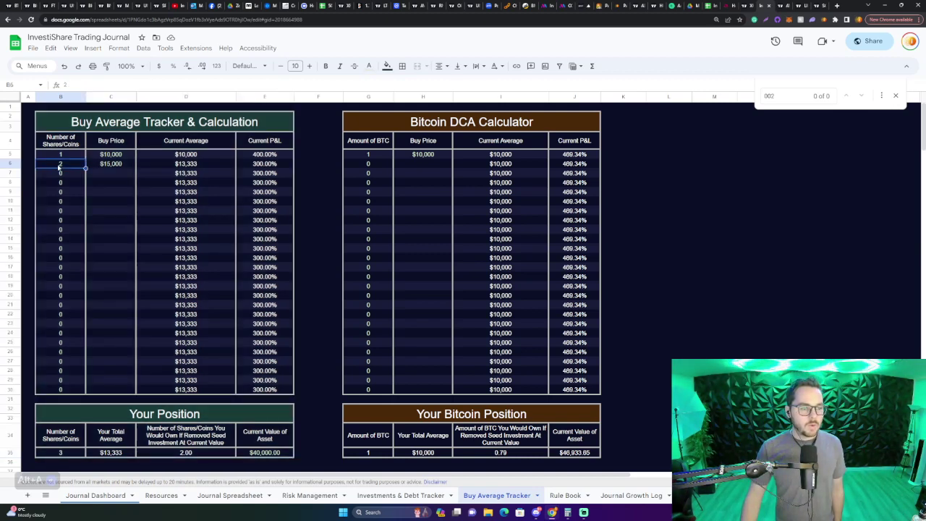
left_click(105, 154)
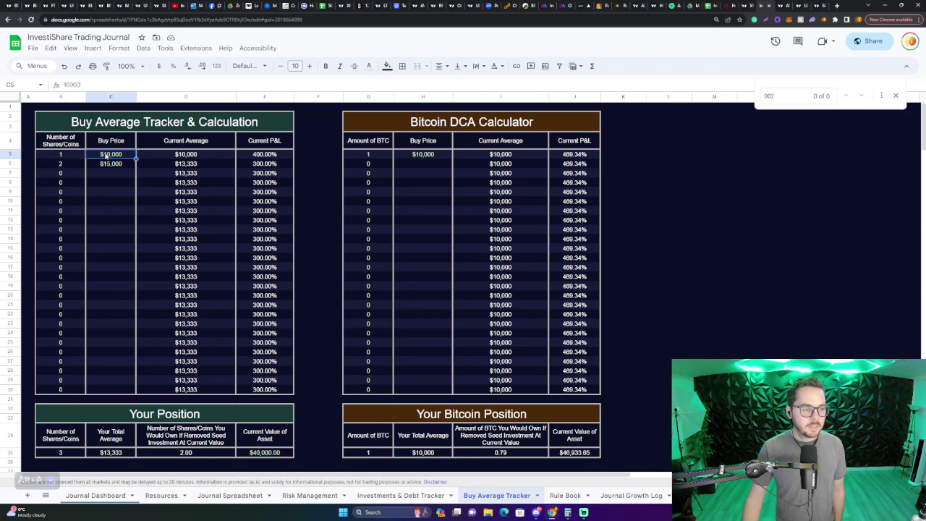
left_click_drag(75, 156, 112, 390)
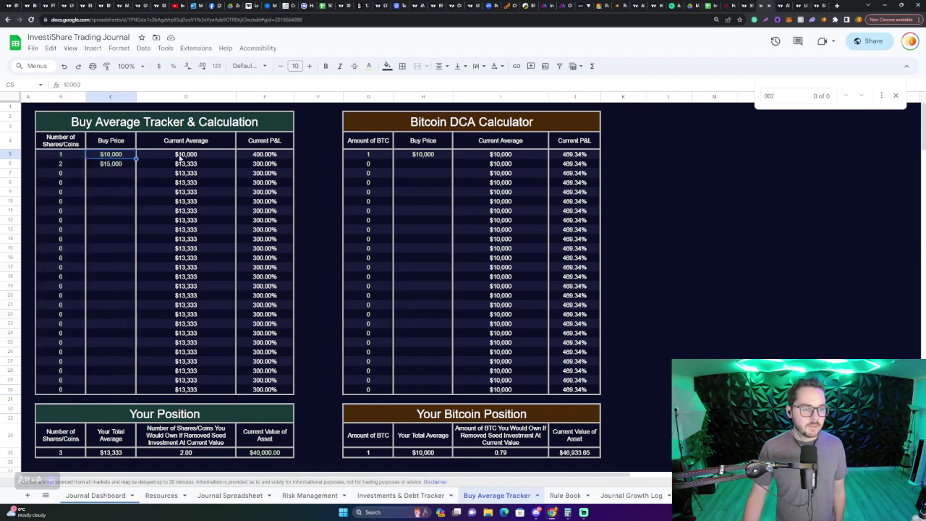
Inspect the first purchase's Current P&L and Current Average, then the next empty buy price cell
left_click(264, 155)
key("Left")
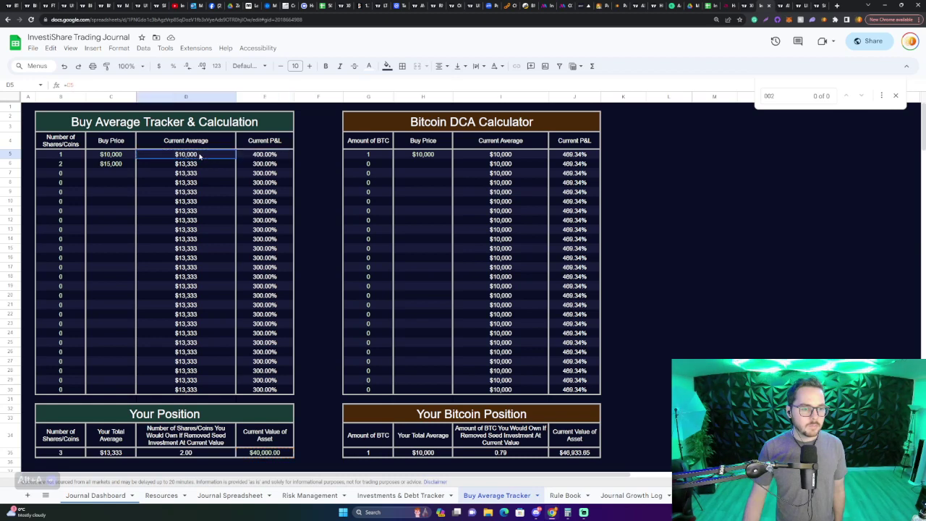
key("Left")
key("Down")
key("Down")
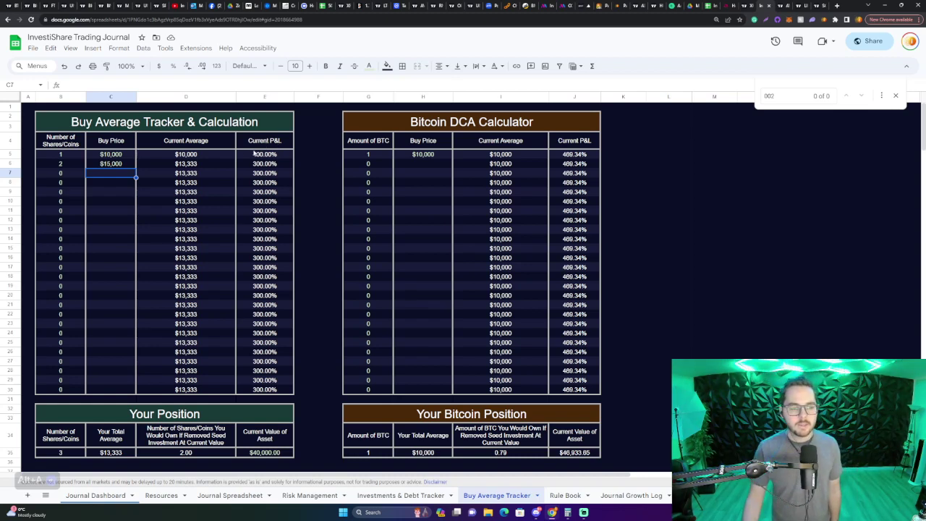
Check the share count and buy price of the first purchase, then the second purchase's share count and current average formula
left_click(68, 158)
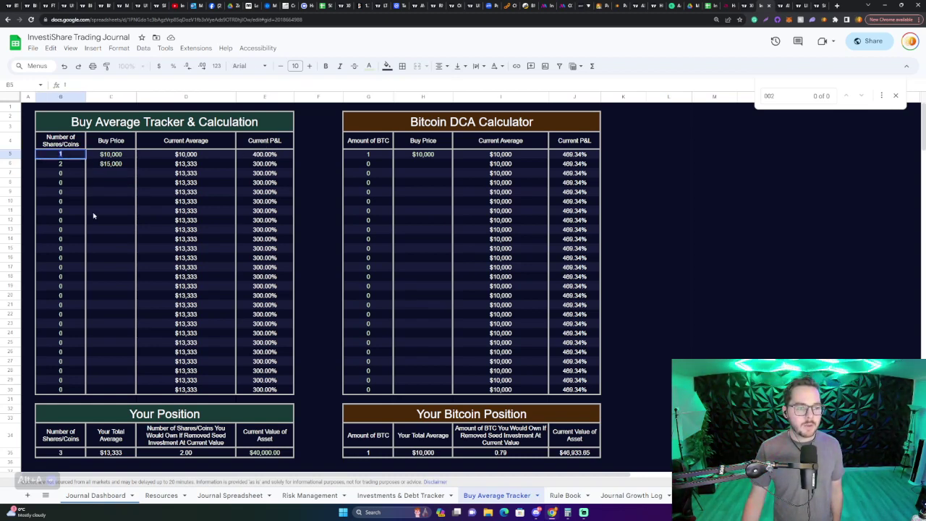
left_click(96, 154)
left_click(71, 165)
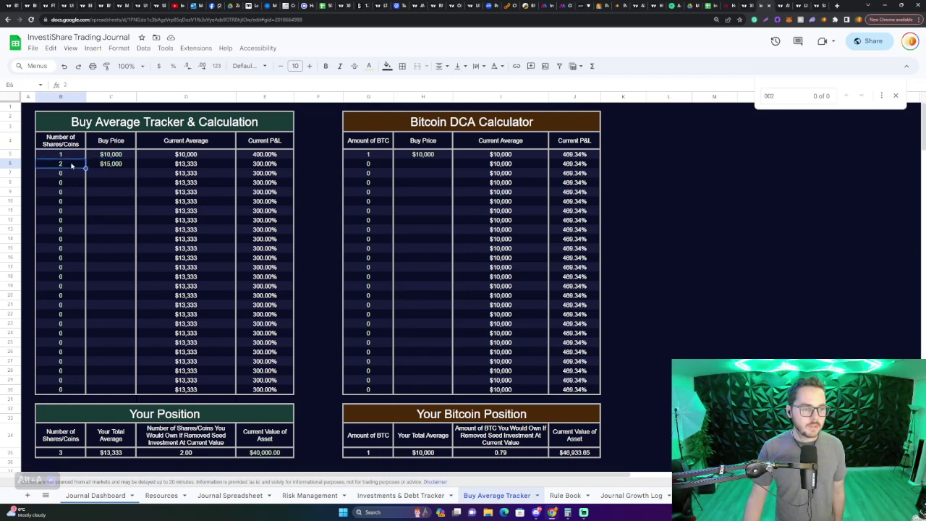
left_click(167, 163)
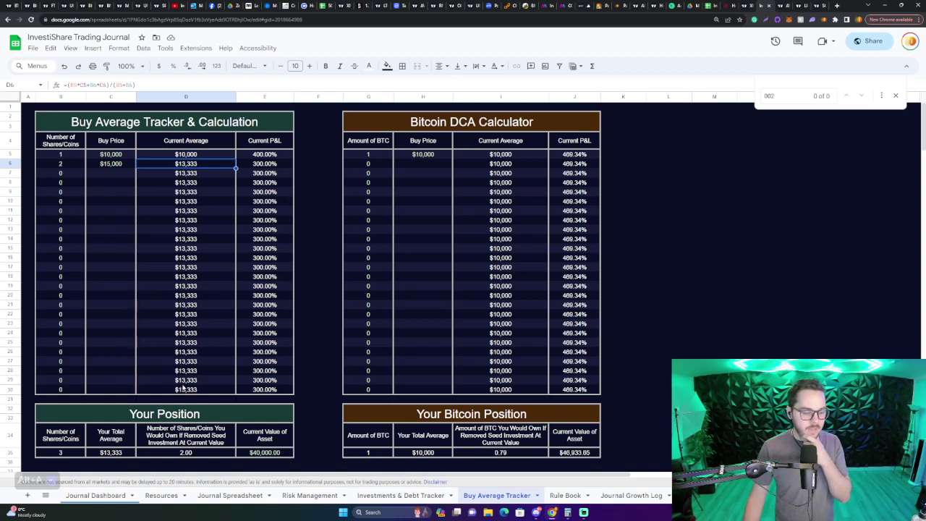
Set the Current Value of Asset under Your Position to 48,000
left_click(266, 453)
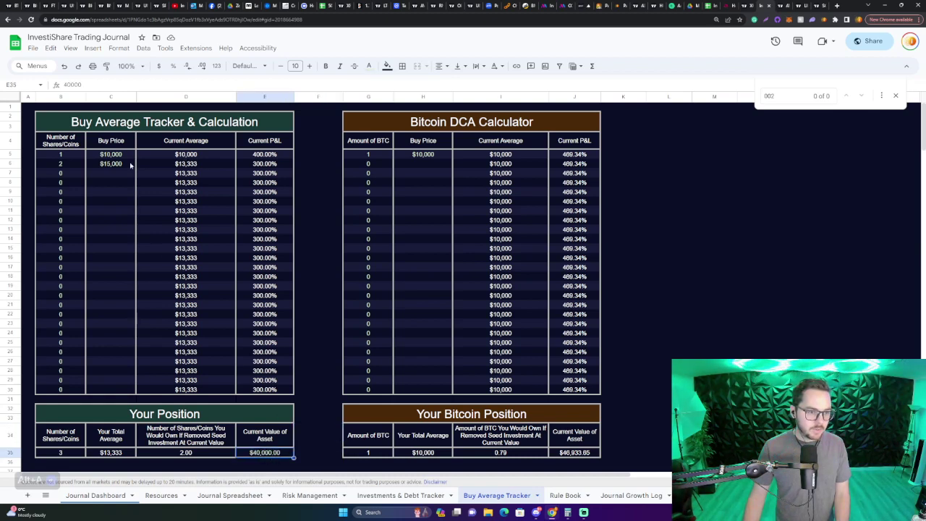
double_click(267, 454)
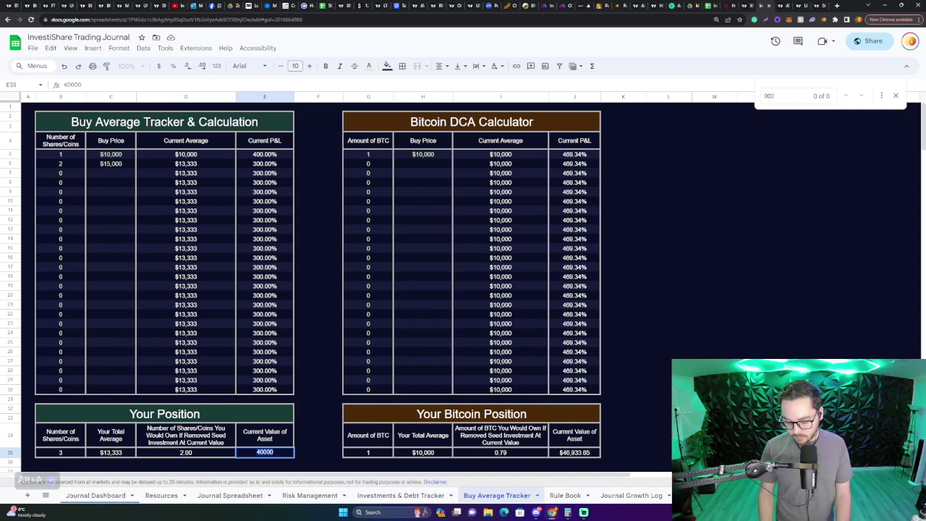
key("BackSpace")
key("BackSpace")
key("BackSpace")
key("BackSpace")
type("8,000")
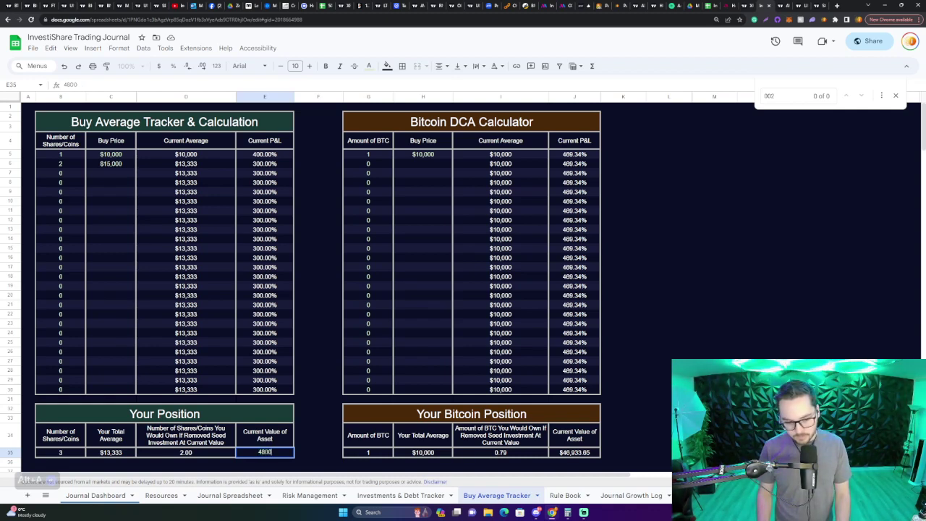
key("Return")
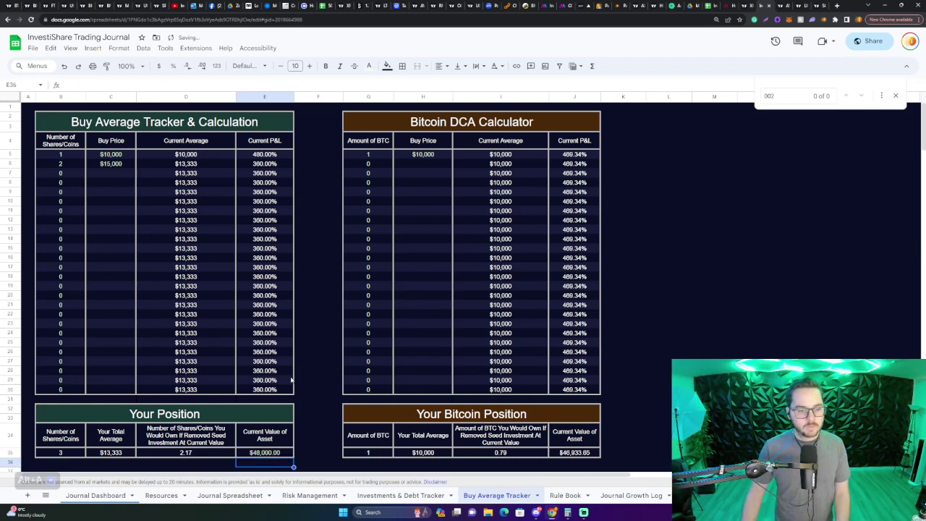
Inspect the second purchase's Current P&L and the formula for shares owned after removing the seed investment under Your Position
left_click(260, 166)
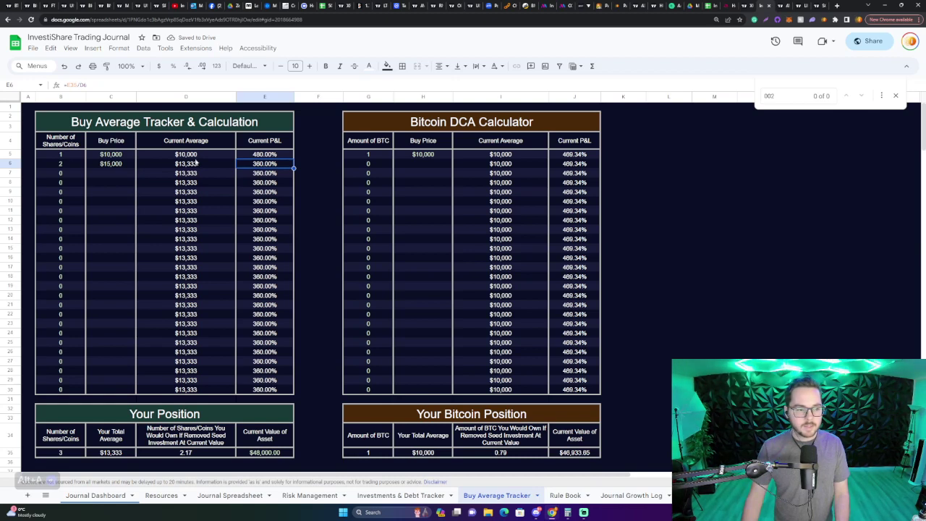
left_click(108, 240)
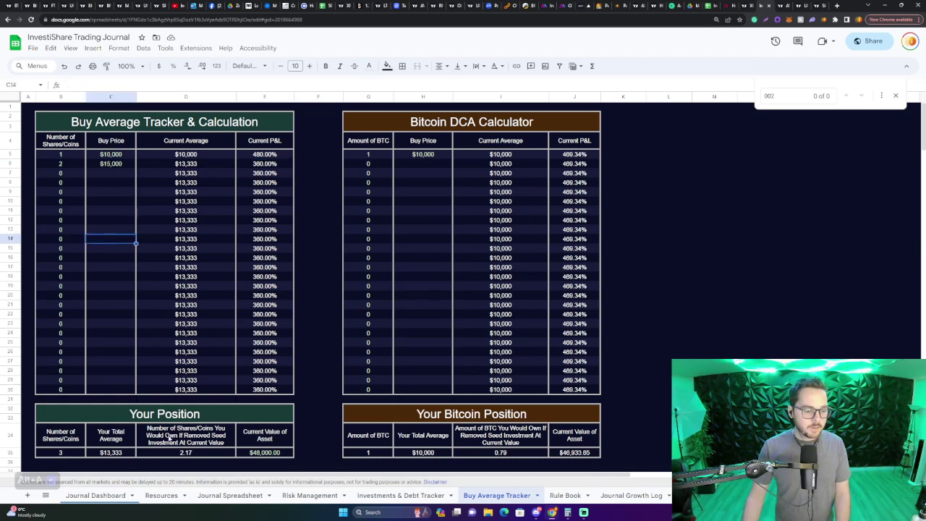
left_click(202, 439)
left_click(186, 450)
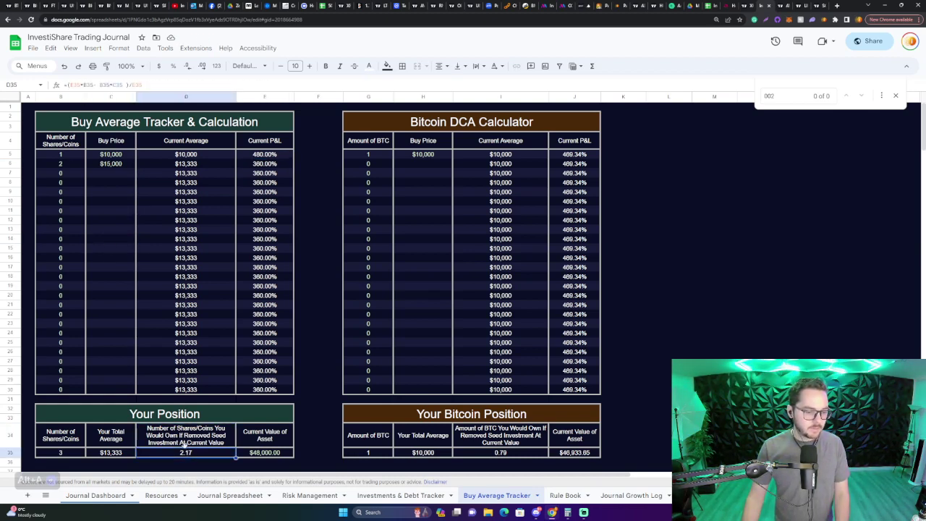
left_click(186, 436)
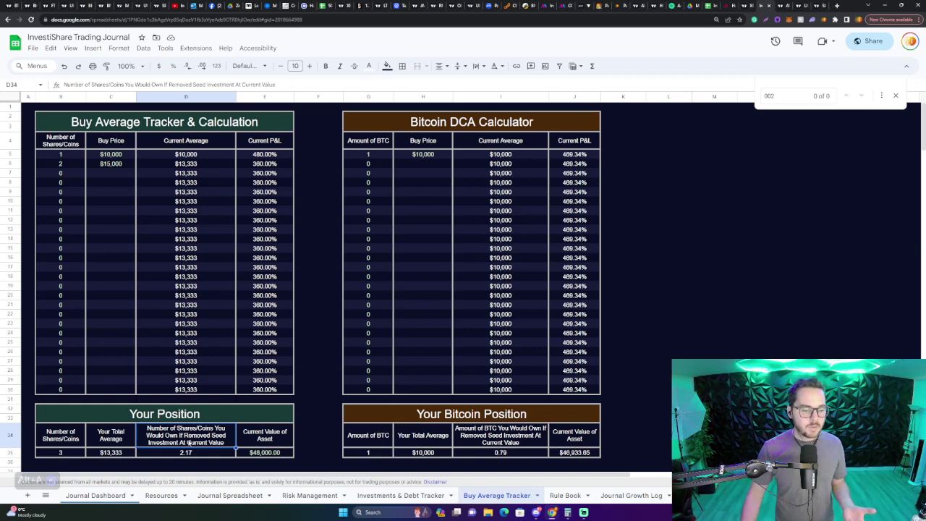
left_click(190, 455)
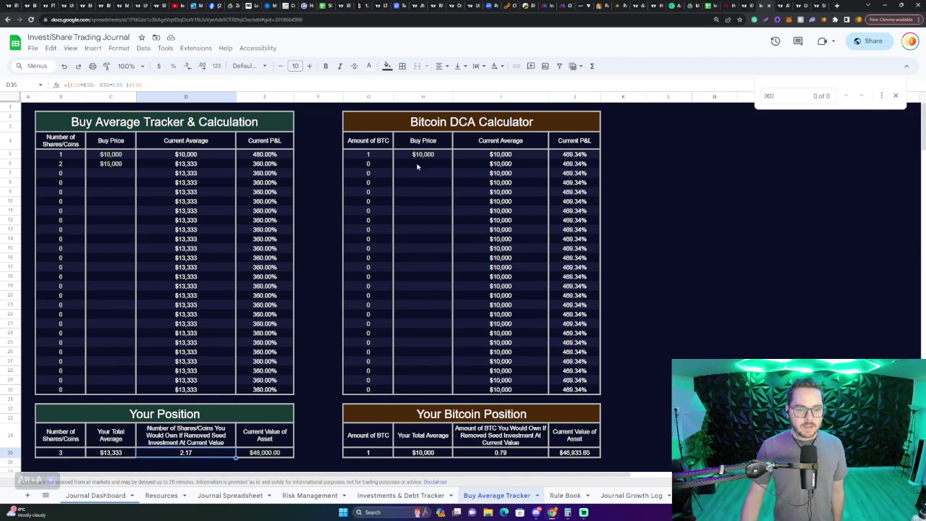
Examine the Bitcoin DCA Calculator's Amount of BTC heading, its Current Value of Asset formula and the first Current P&L cell
left_click(383, 123)
left_click(382, 142)
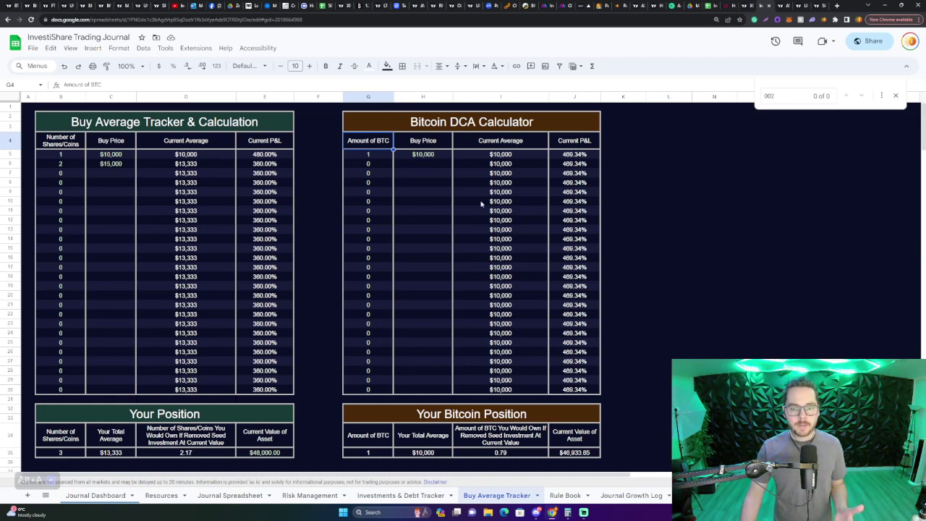
double_click(574, 451)
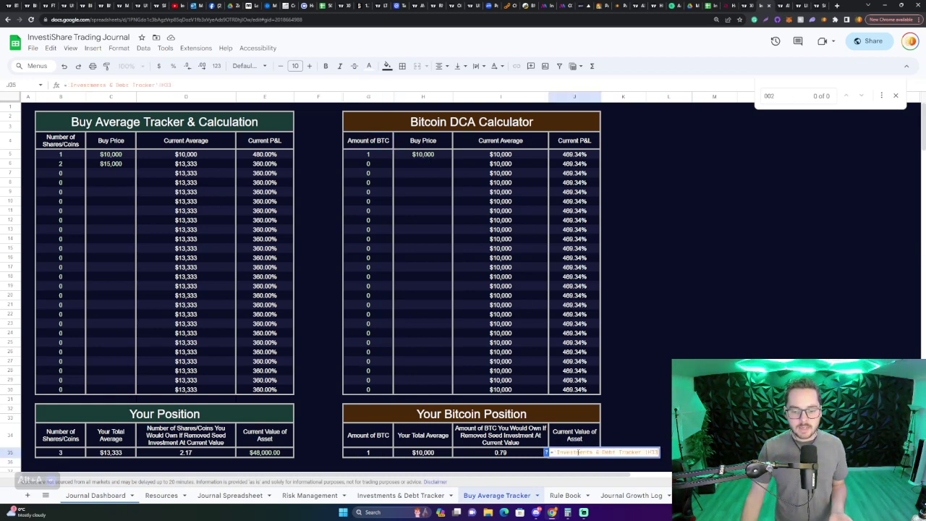
left_click(622, 410)
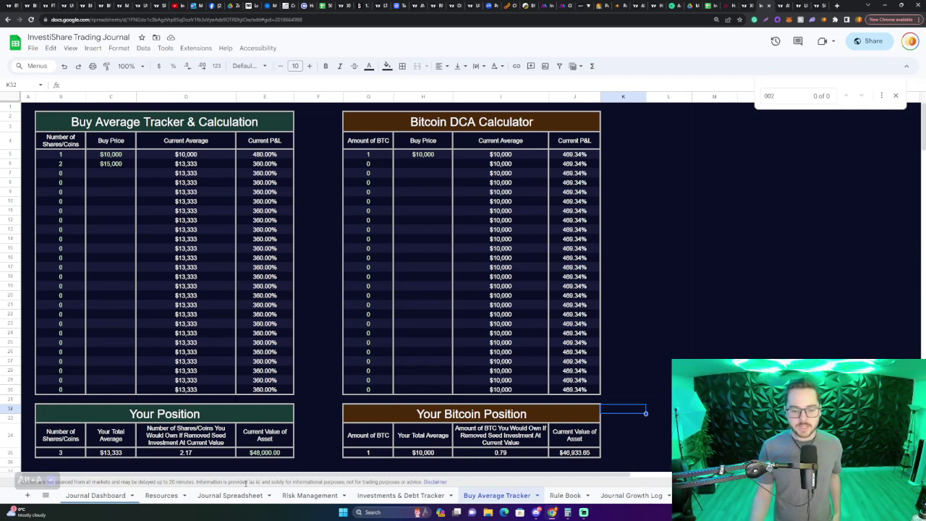
left_click(649, 374)
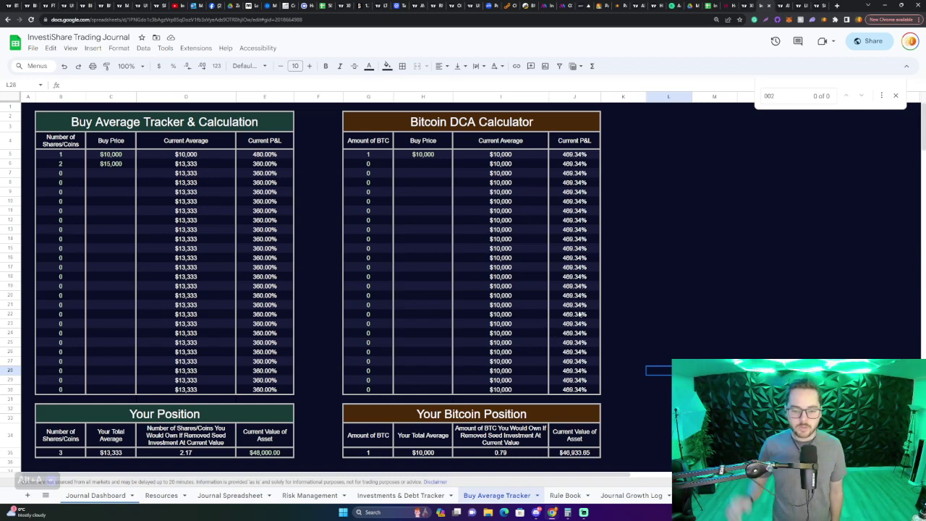
left_click(569, 154)
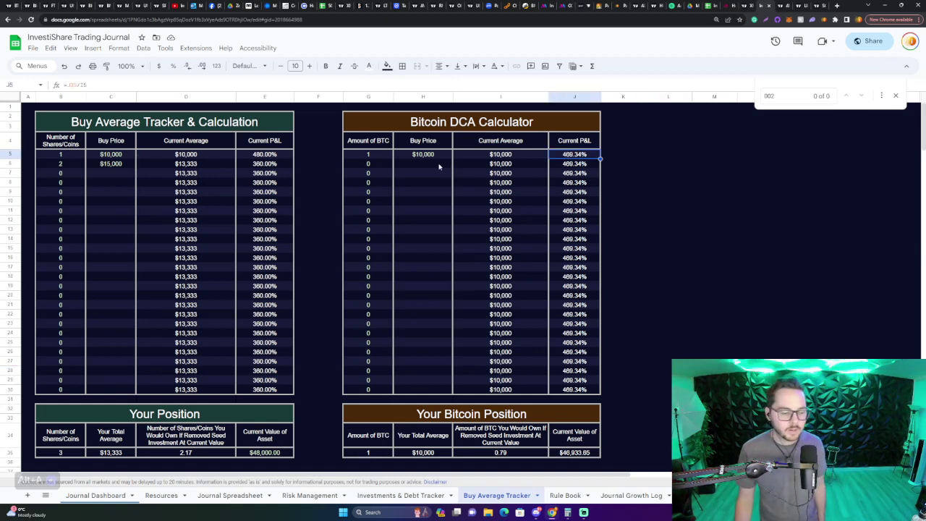
Compare the whole Bitcoin calculator with the share tracker's asset value, and check the BTC amount owned after removing the seed investment
left_click_drag(383, 121, 525, 452)
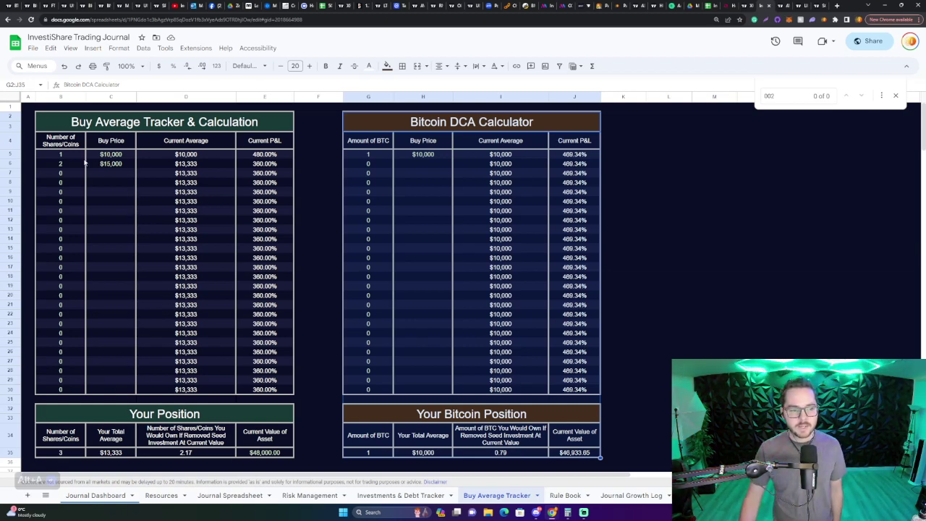
left_click(60, 154)
double_click(264, 452)
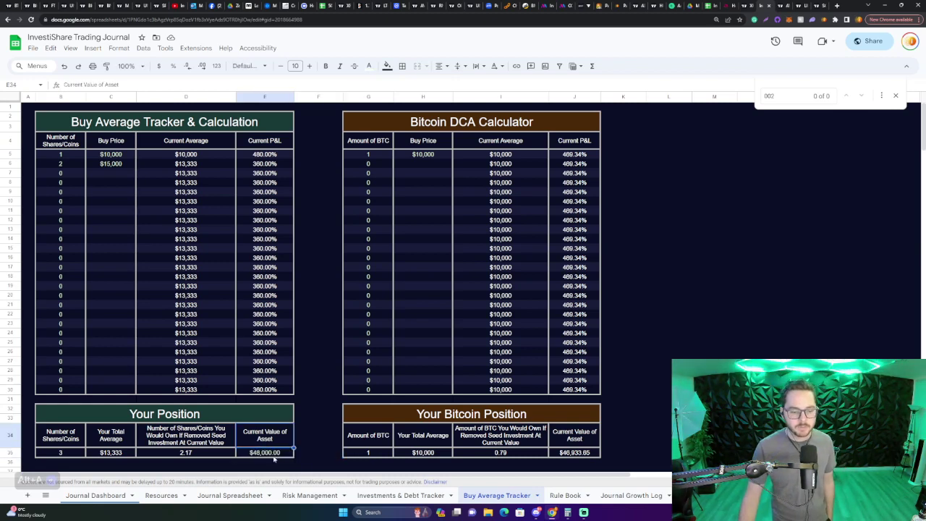
left_click(305, 448)
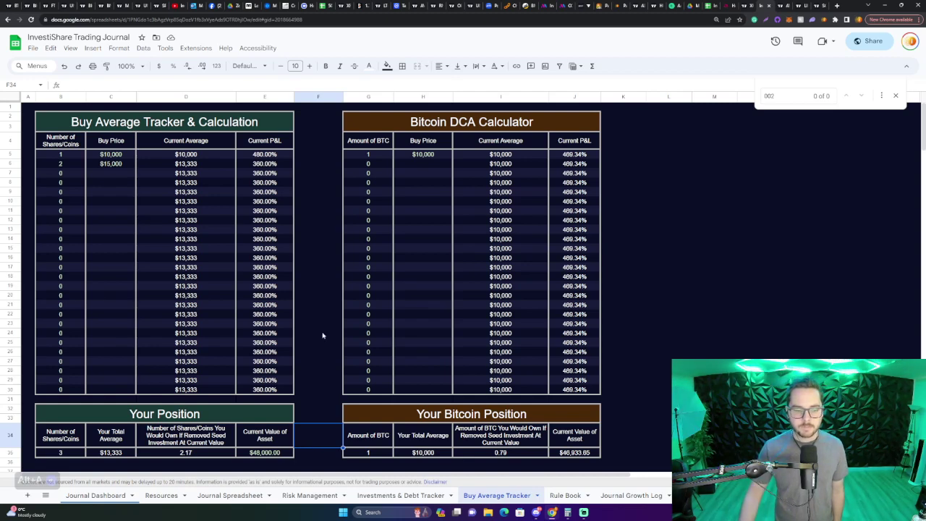
left_click(488, 454)
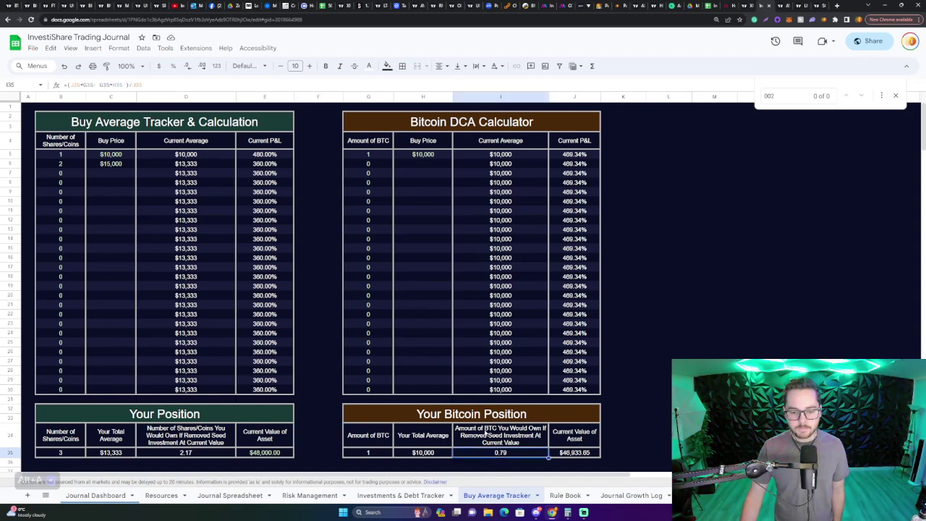
left_click(385, 124)
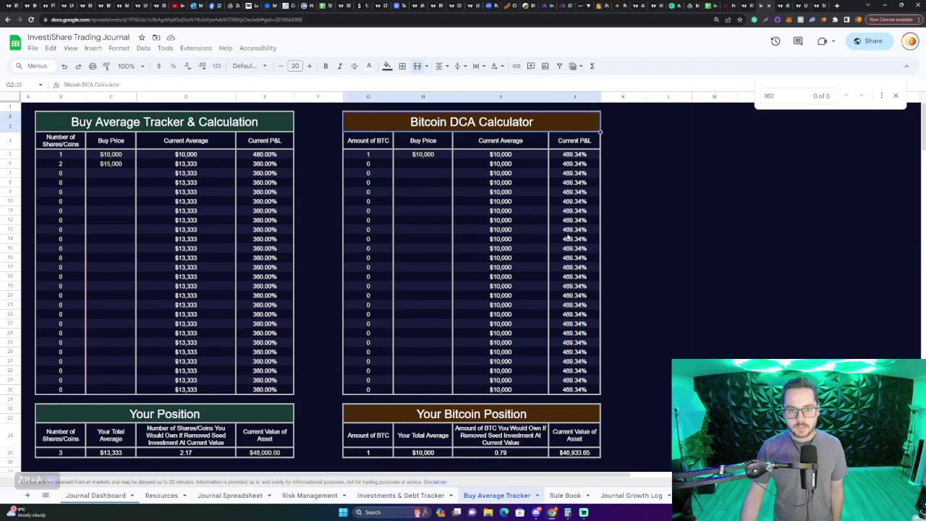
Close the find box and copy the Bitcoin DCA Calculator with its position summary, G2:J35, to the empty area starting at L2
left_click(895, 95)
scroll(727, 238, "down", 2)
scroll(447, 142, "up", 2)
scroll(393, 140, "up", 1)
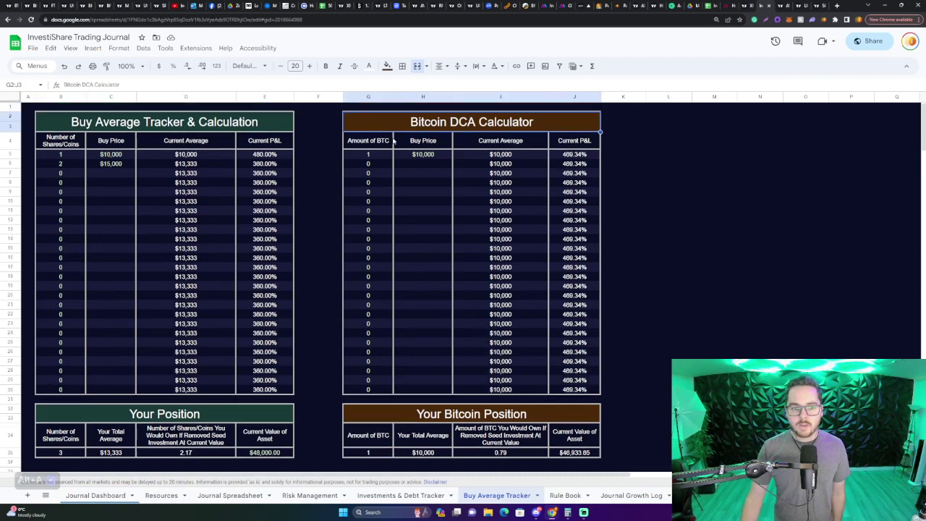
left_click_drag(378, 127, 568, 457)
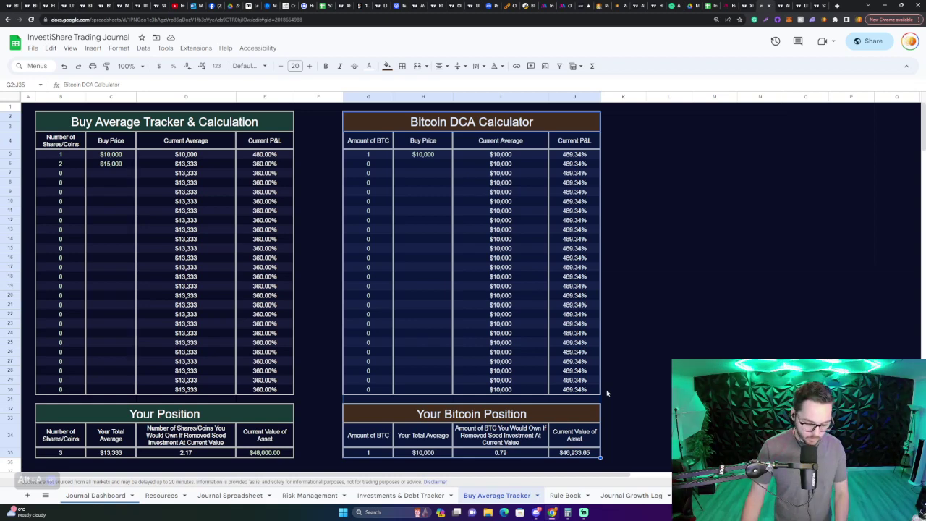
right_click(519, 176)
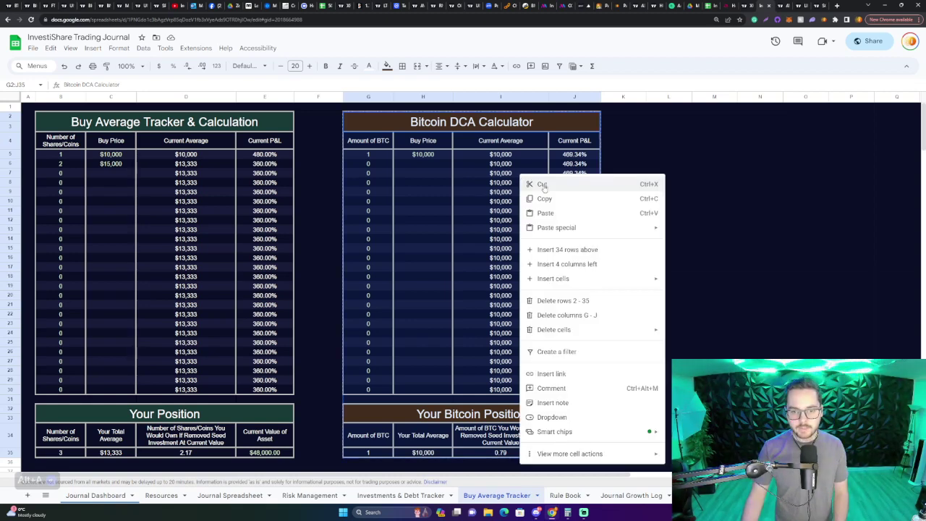
left_click(549, 199)
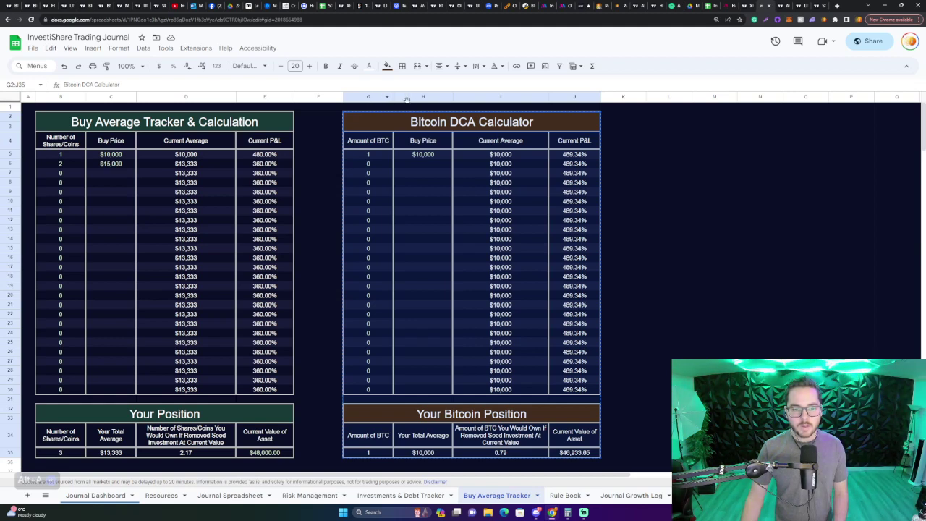
left_click(673, 128)
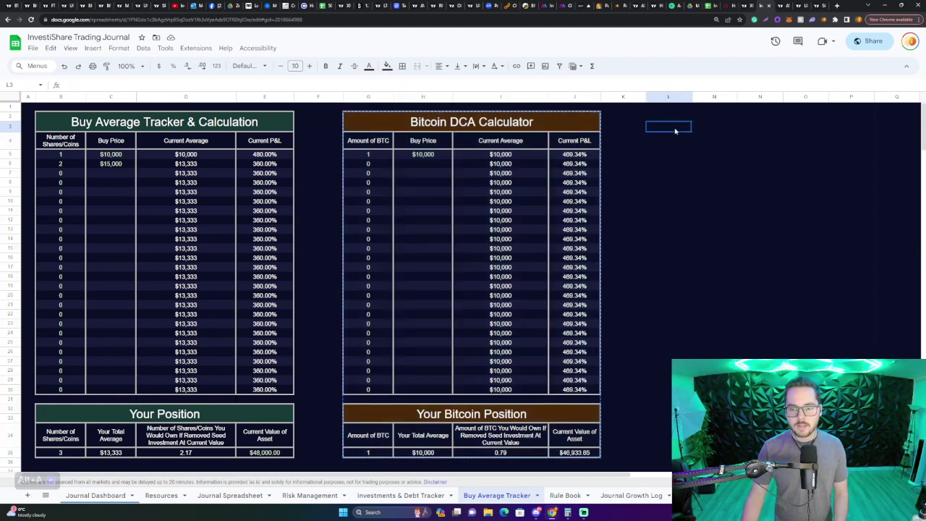
left_click_drag(674, 117, 791, 118)
key("ctrl+v")
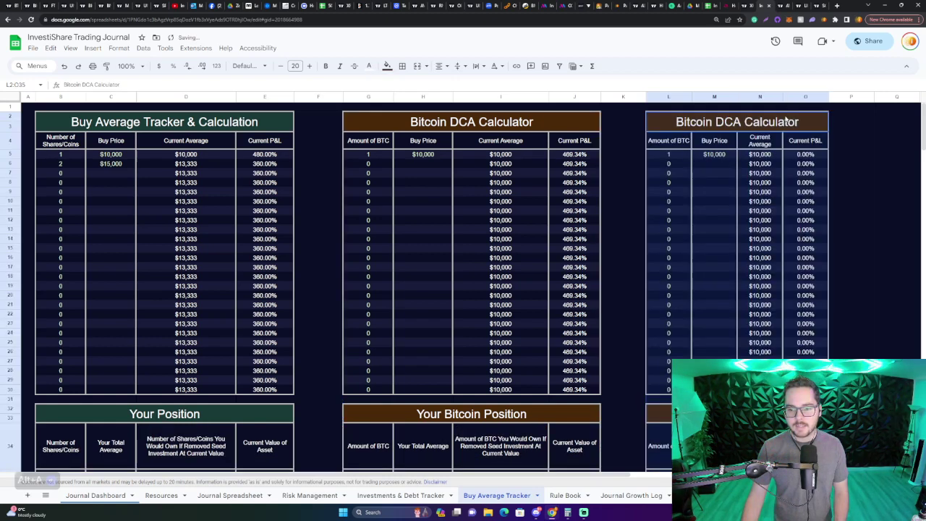
Widen column O, which holds the copied calculator's Current P&L values
scroll(923, 141, "down", 1)
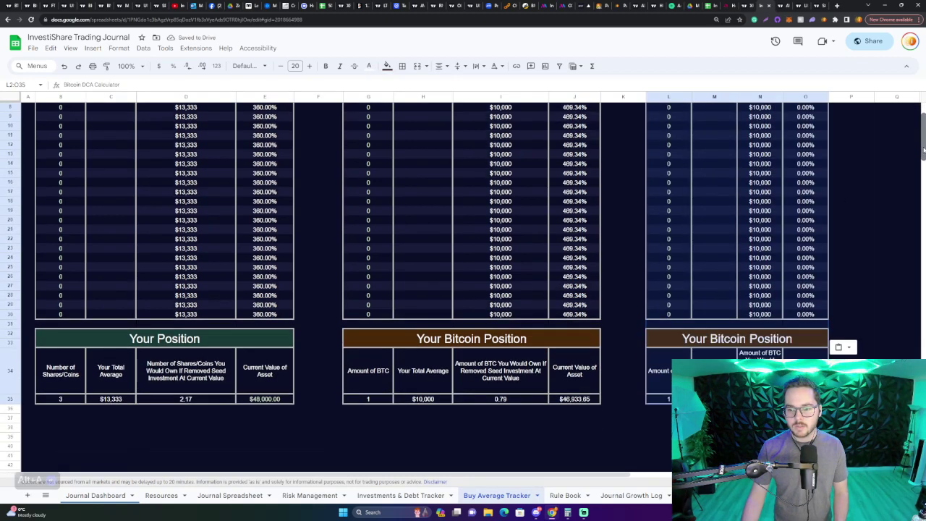
scroll(923, 141, "up", 1)
left_click_drag(827, 97, 855, 96)
Link the copied calculator's current asset value in O35 to Cosmos's current value, H43, on the Investments & Debt Tracker sheet
scroll(855, 227, "down", 1)
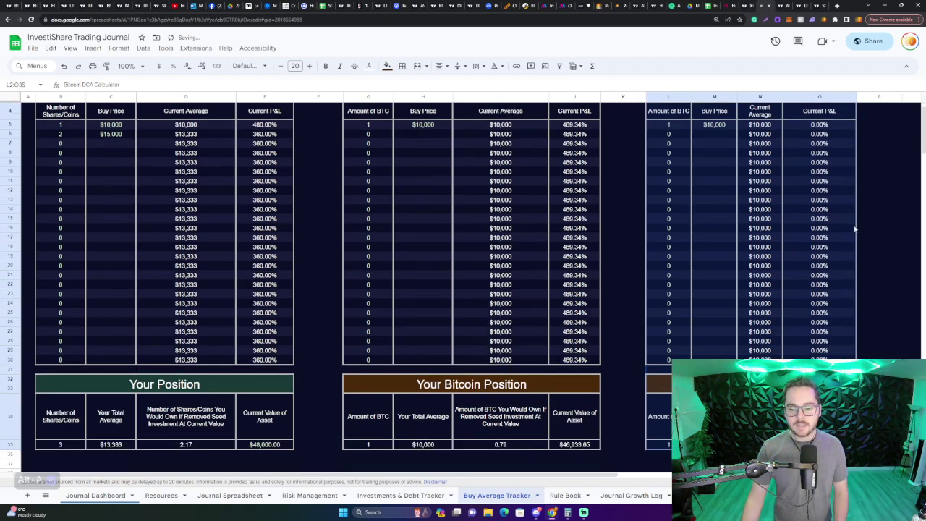
scroll(830, 273, "up", 1)
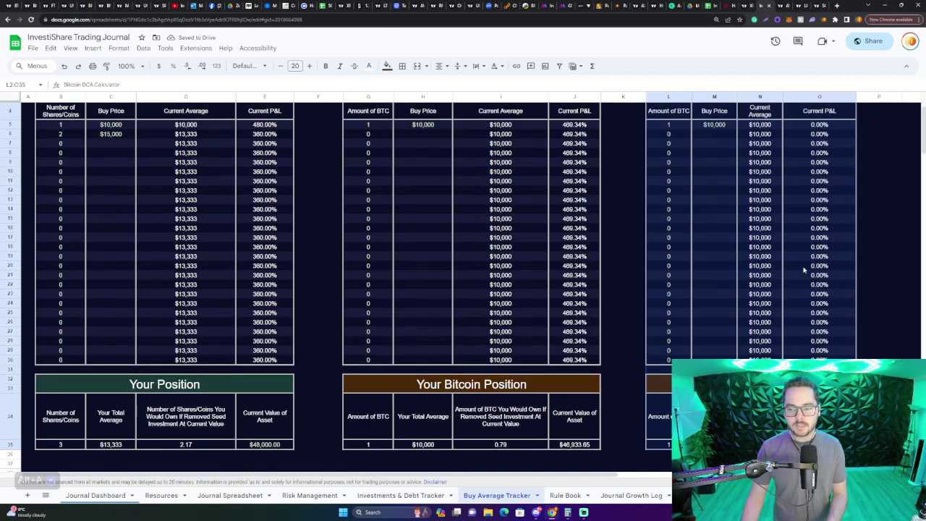
scroll(802, 270, "up", 1)
scroll(802, 270, "down", 1)
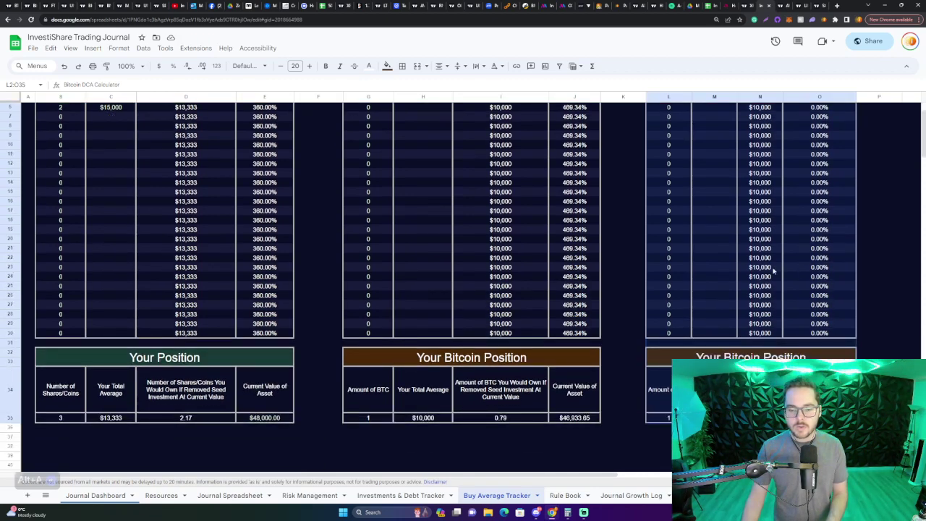
left_click(818, 417)
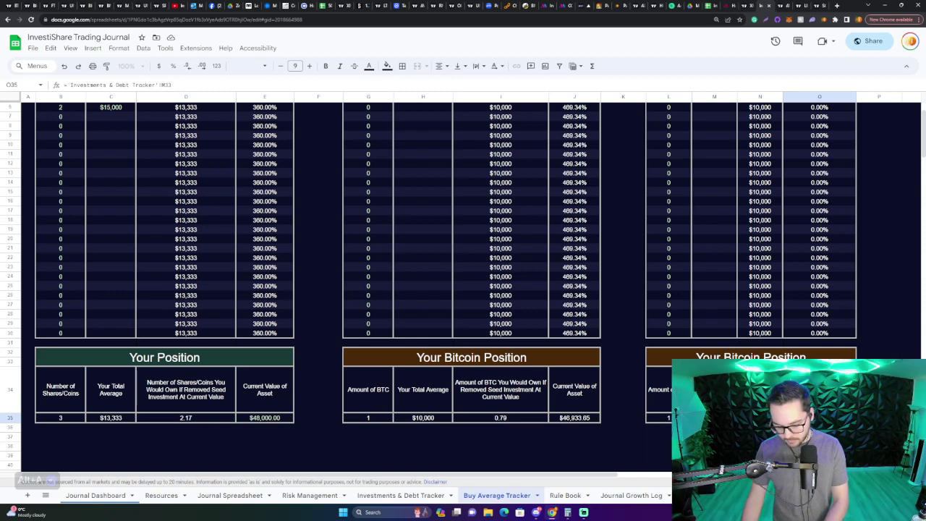
type("=")
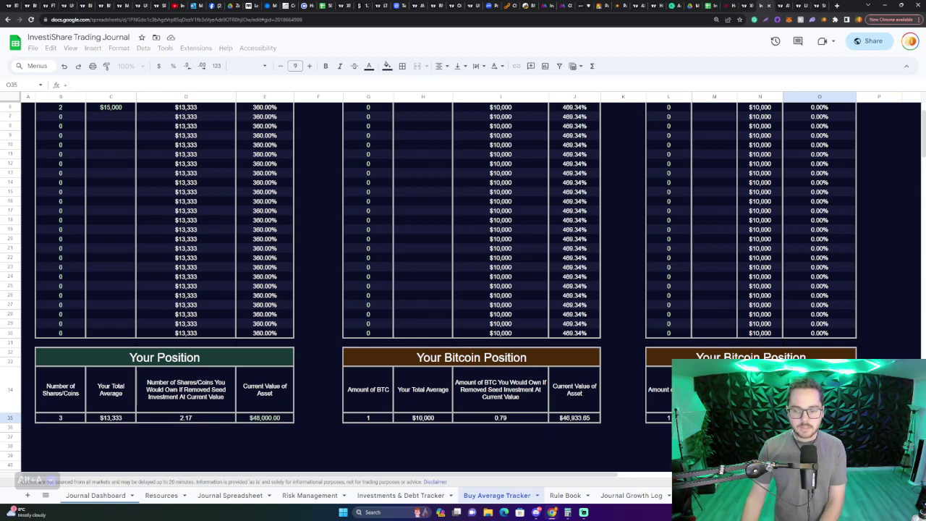
scroll(749, 311, "up", 3)
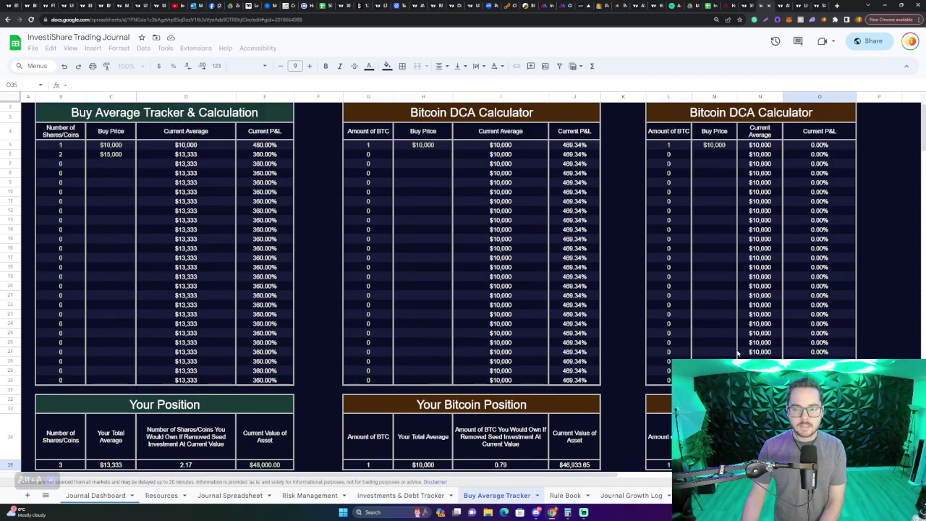
scroll(749, 311, "down", 3)
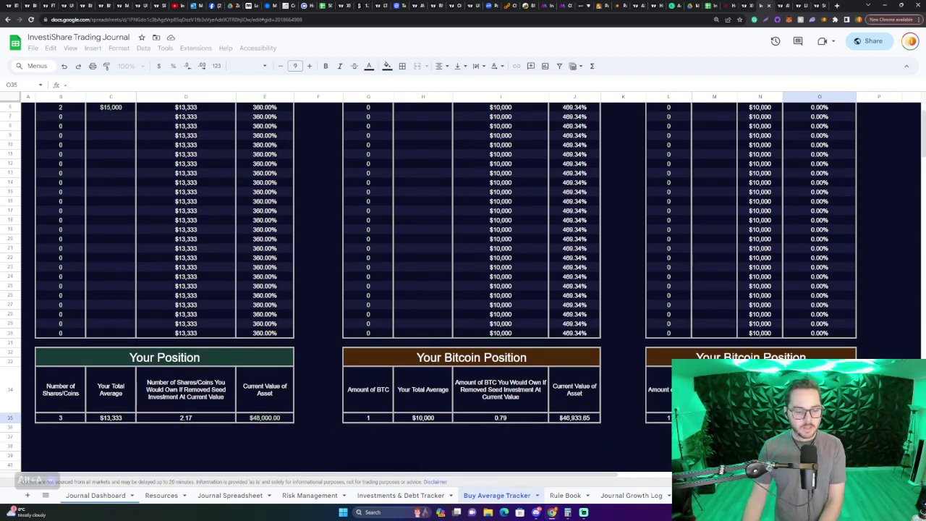
left_click(402, 496)
scroll(310, 390, "up", 2)
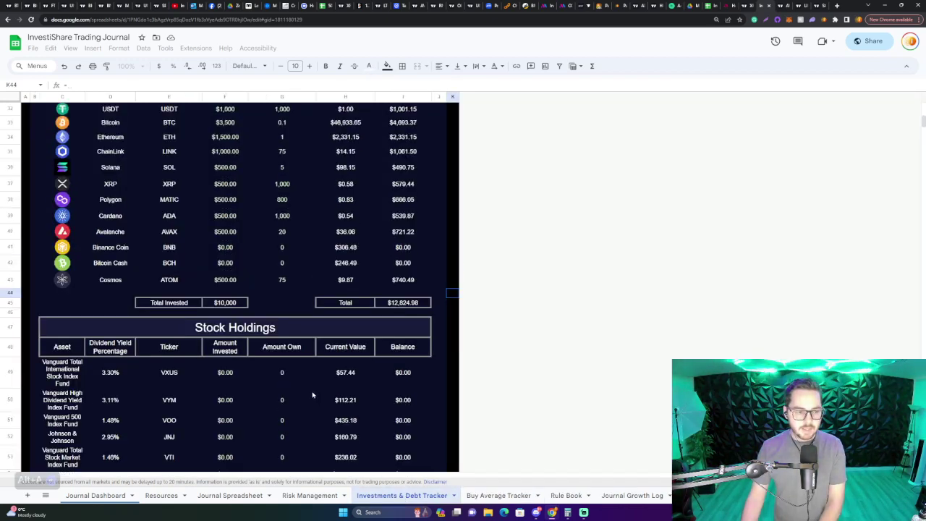
scroll(289, 299, "up", 1)
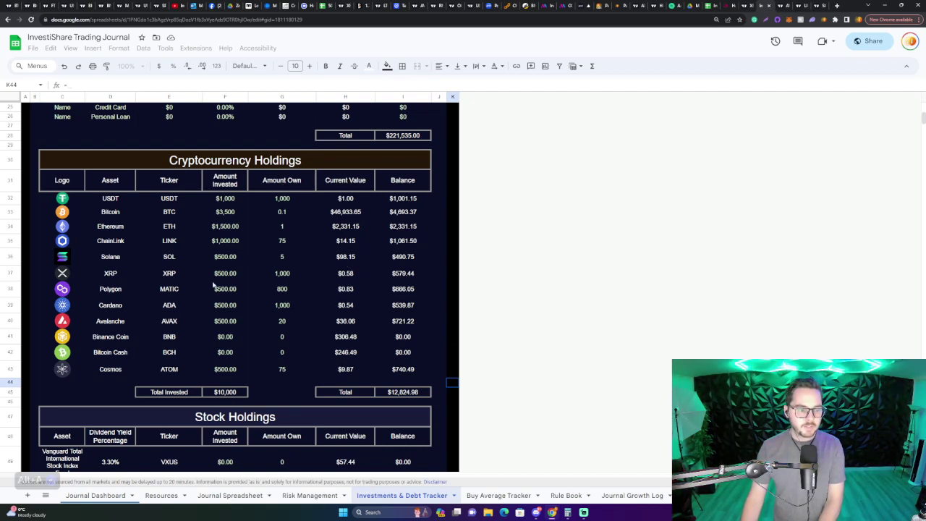
left_click(344, 371)
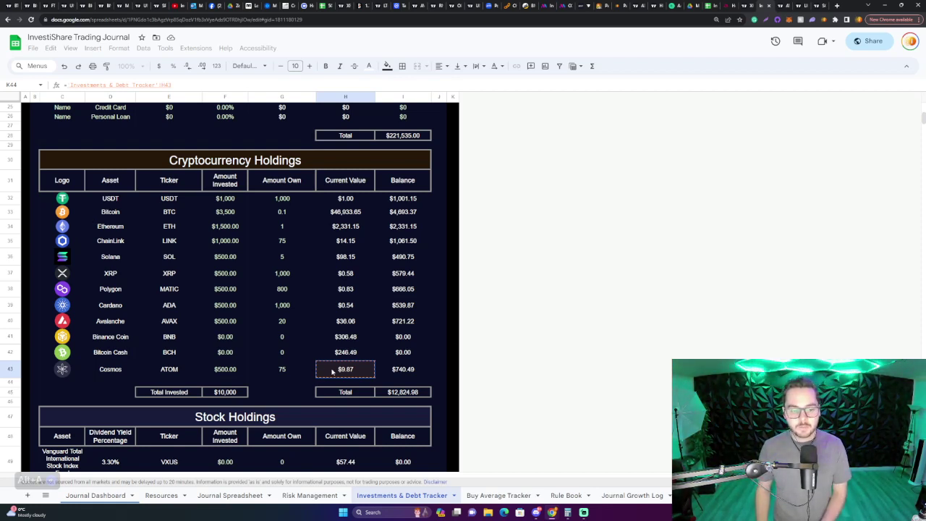
key("Return")
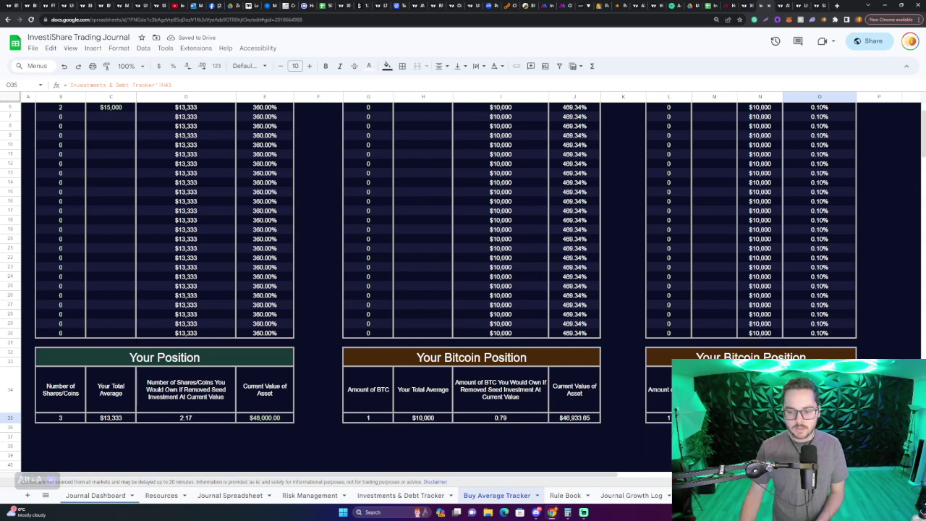
Delete the contents of the copied calculator and its position summary, L2:O36
scroll(463, 289, "up", 2)
scroll(463, 289, "down", 2)
left_click(879, 389)
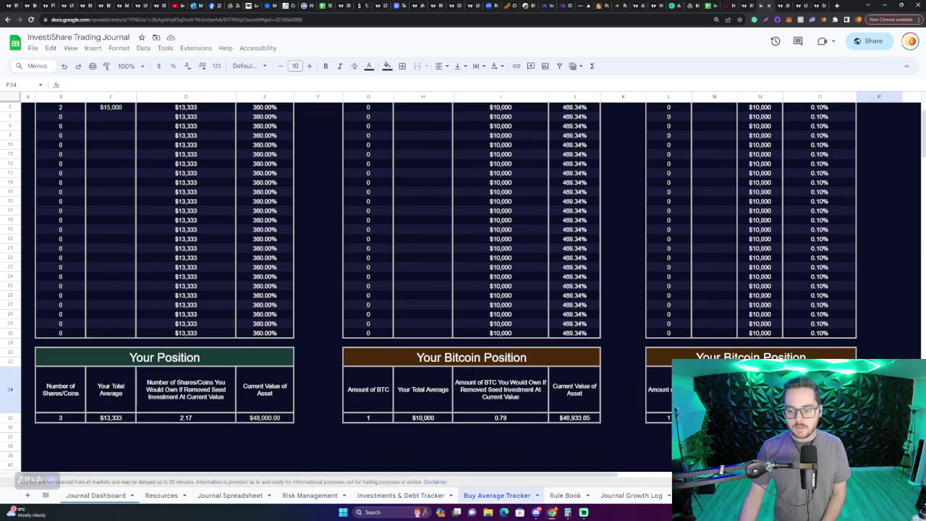
left_click(795, 362)
scroll(795, 362, "up", 1)
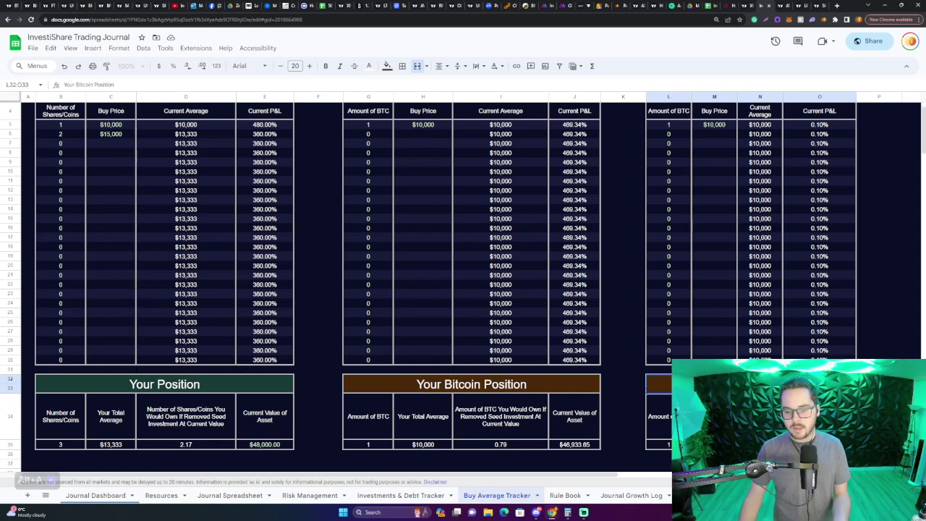
scroll(463, 289, "down", 2)
left_click(658, 398)
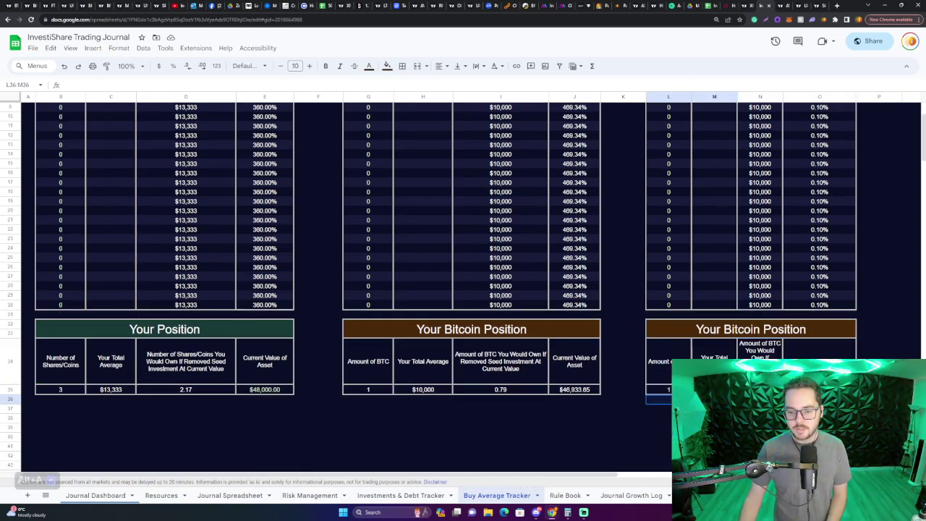
left_click_drag(658, 399, 808, 129)
scroll(817, 391, "up", 3)
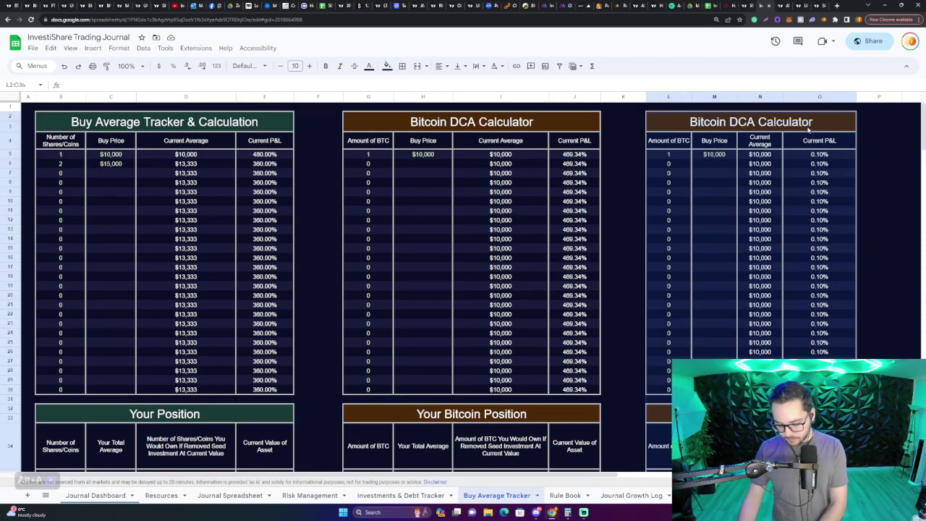
key("Delete")
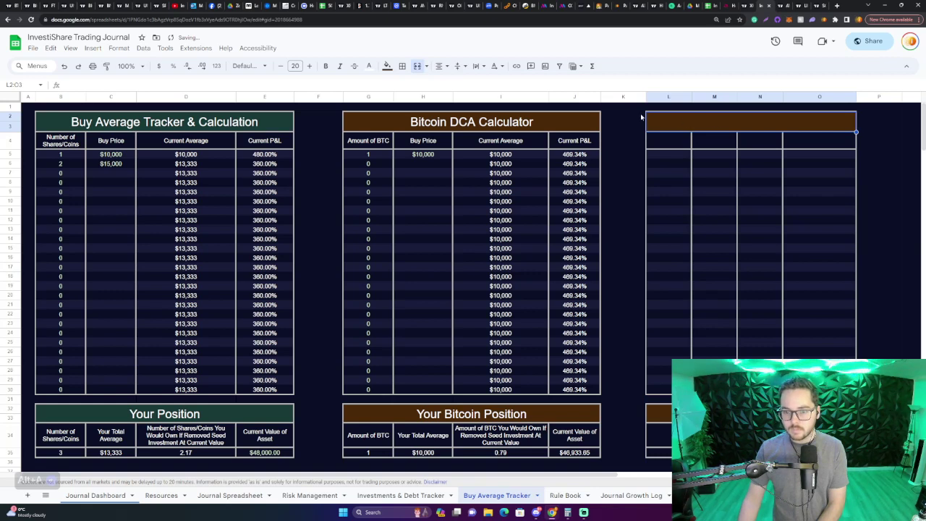
Remove the emptied calculator's leftover borders, header fills and merged cells so only the plain dark background remains
left_click(641, 117)
left_click_drag(641, 117, 889, 459)
key("ctrl+backslash")
left_click(760, 389)
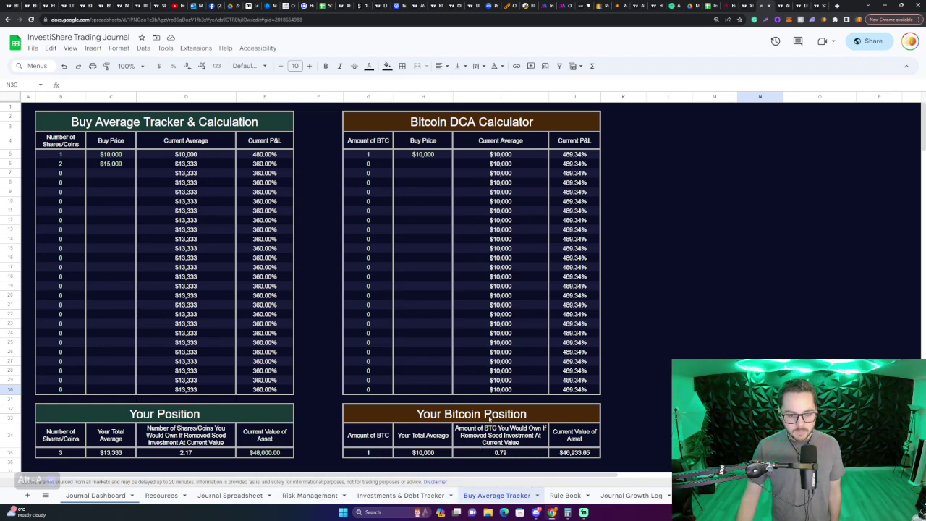
Go to the Journal Dashboard sheet and inspect the slices of its Assets chart
left_click(94, 494)
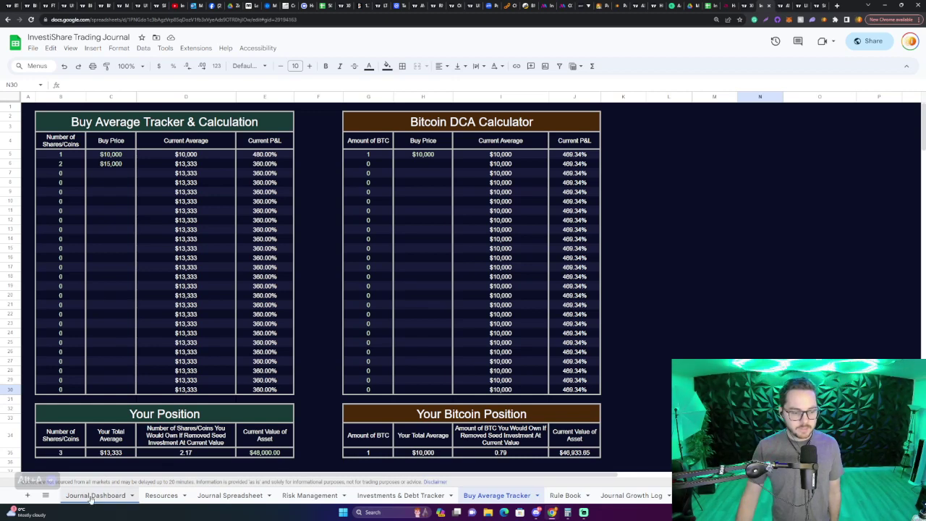
left_click(359, 236)
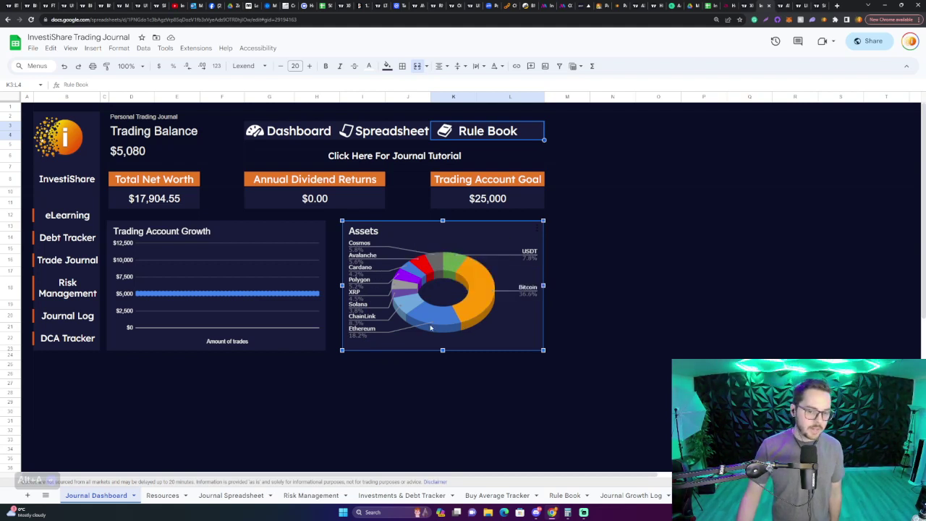
mouse_move(467, 262)
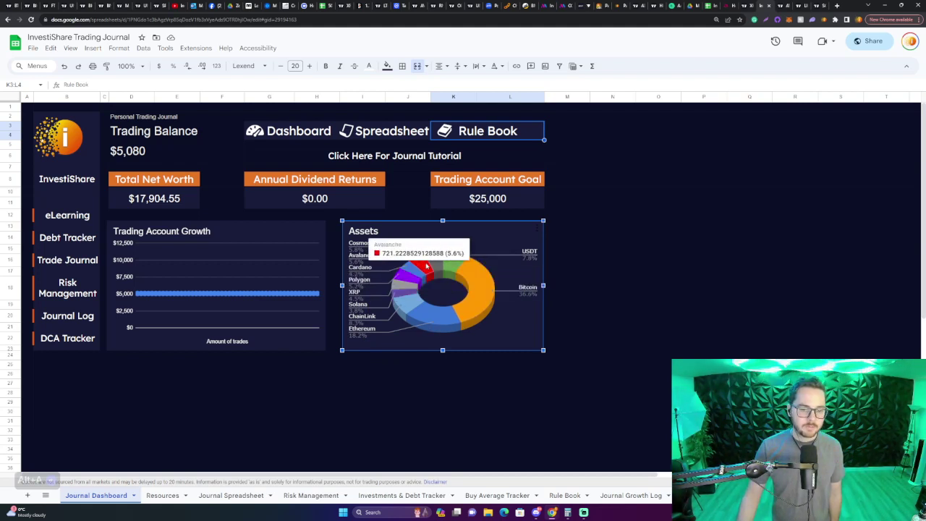
left_click(404, 398)
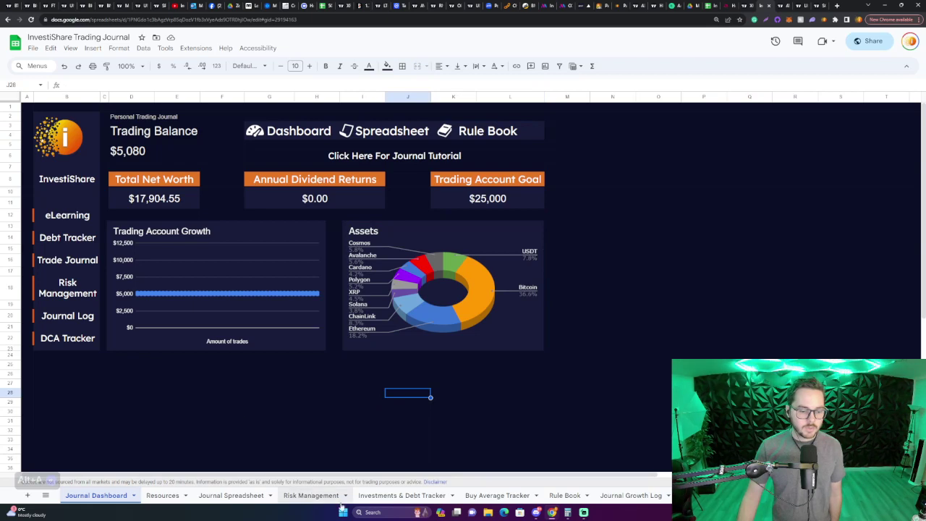
Open the Investments & Debt Tracker sheet and look over its Personal Monthly Expenses and Debt tables
left_click(375, 499)
scroll(347, 405, "up", 8)
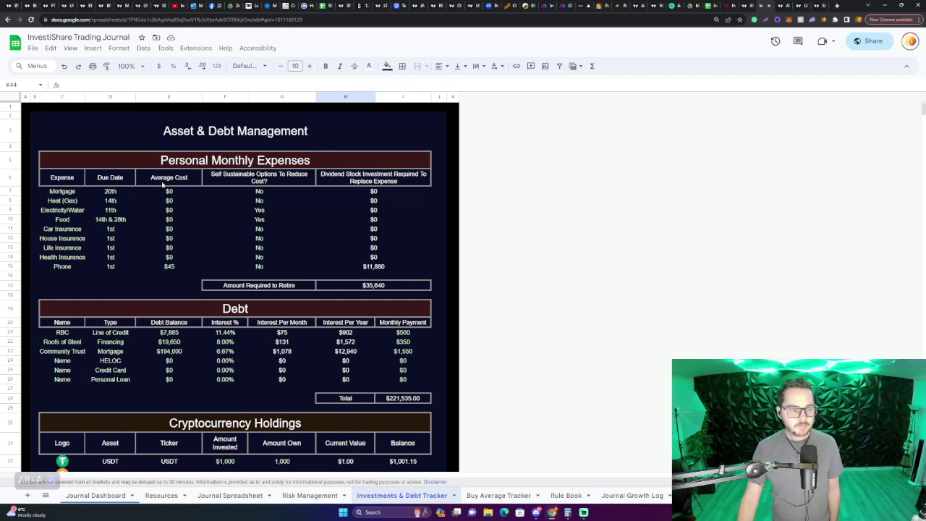
scroll(196, 203, "down", 3)
scroll(205, 212, "up", 3)
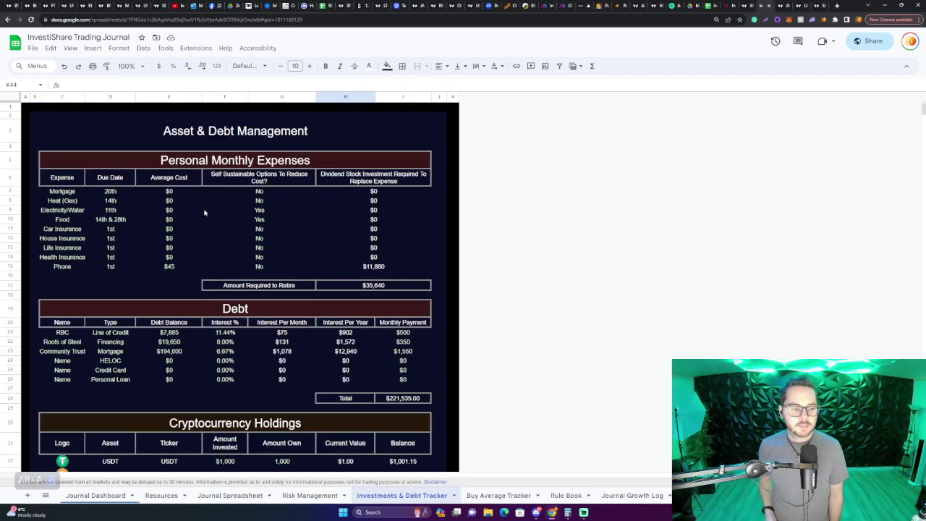
scroll(205, 212, "down", 2)
scroll(232, 266, "up", 2)
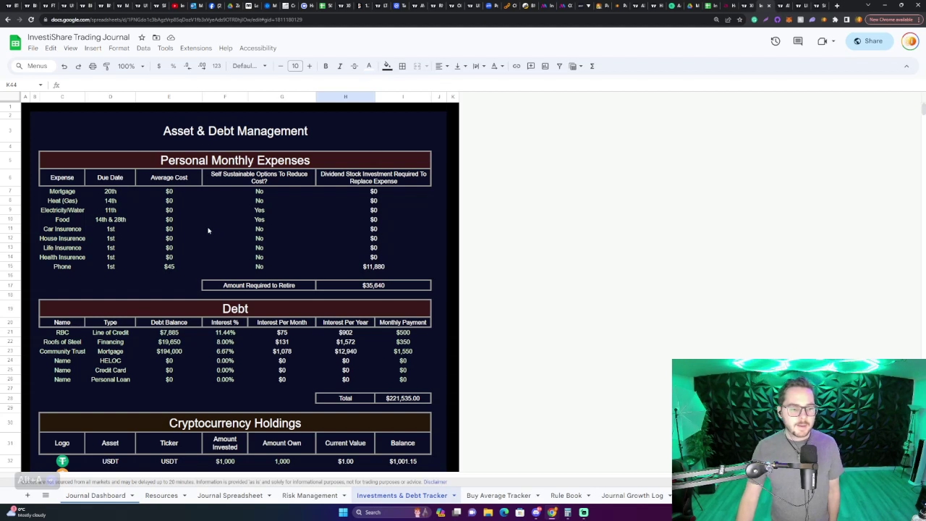
Examine the monthly expense names, due dates, average cost, self-sustainable options and required dividend stock investment columns
left_click(74, 192)
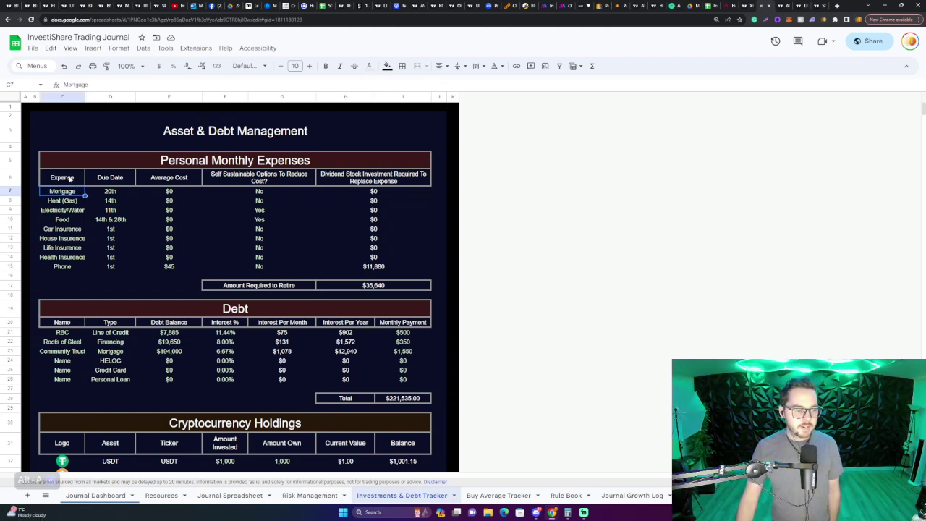
left_click_drag(63, 193, 64, 272)
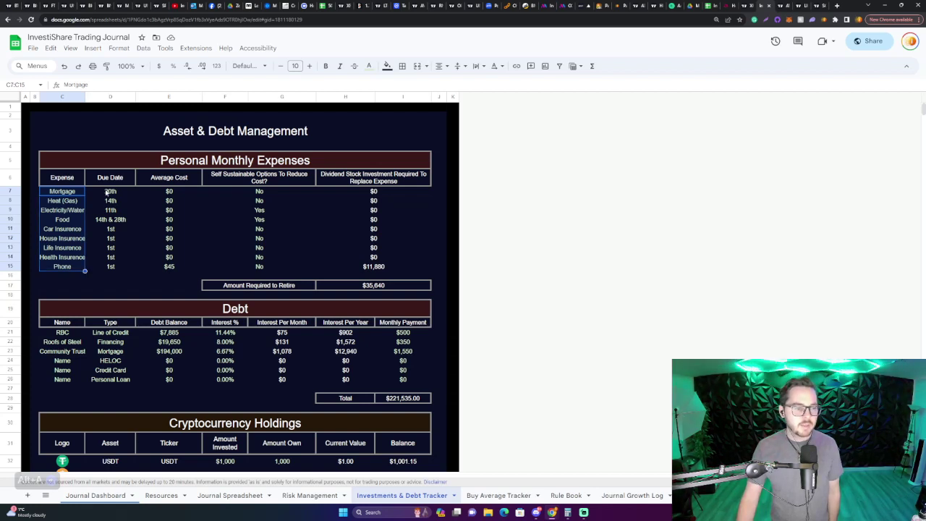
left_click_drag(108, 192, 119, 269)
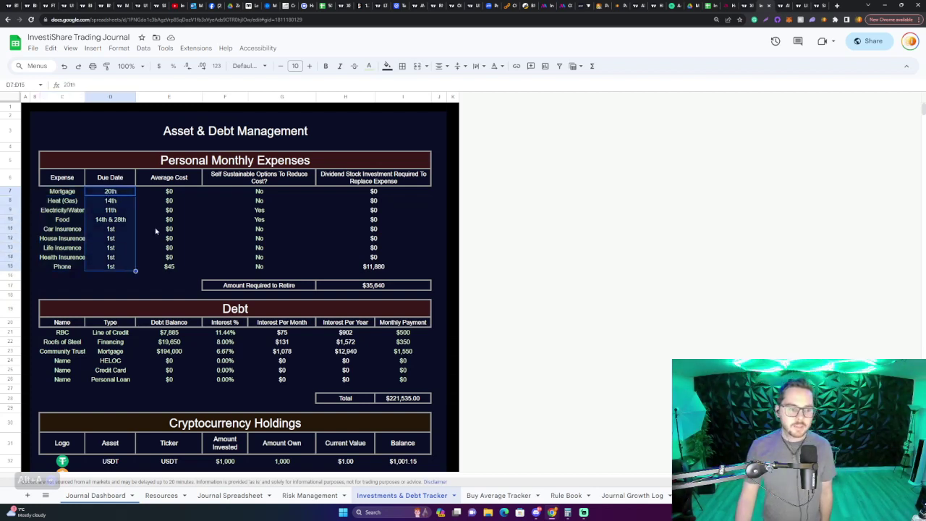
mouse_move(169, 192)
left_mouse_down()
mouse_move(169, 220)
mouse_move(182, 196)
left_mouse_up()
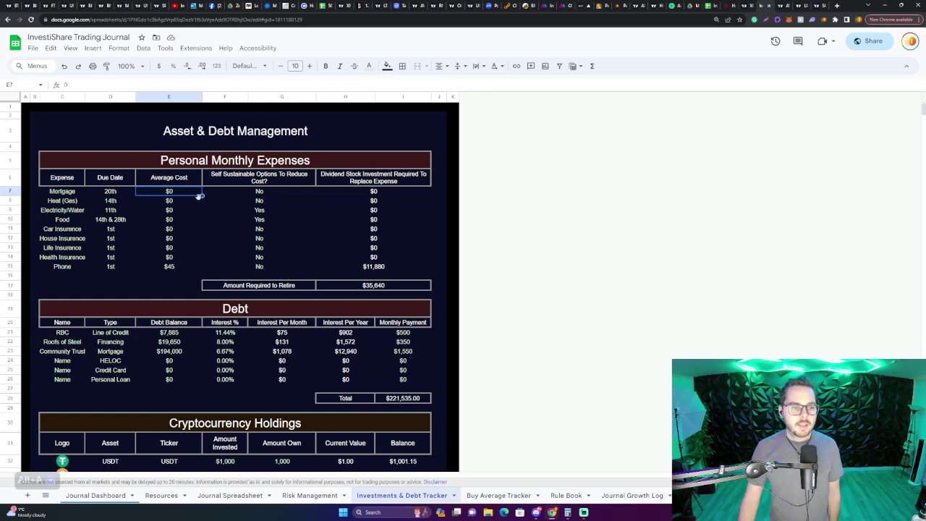
left_click(243, 195)
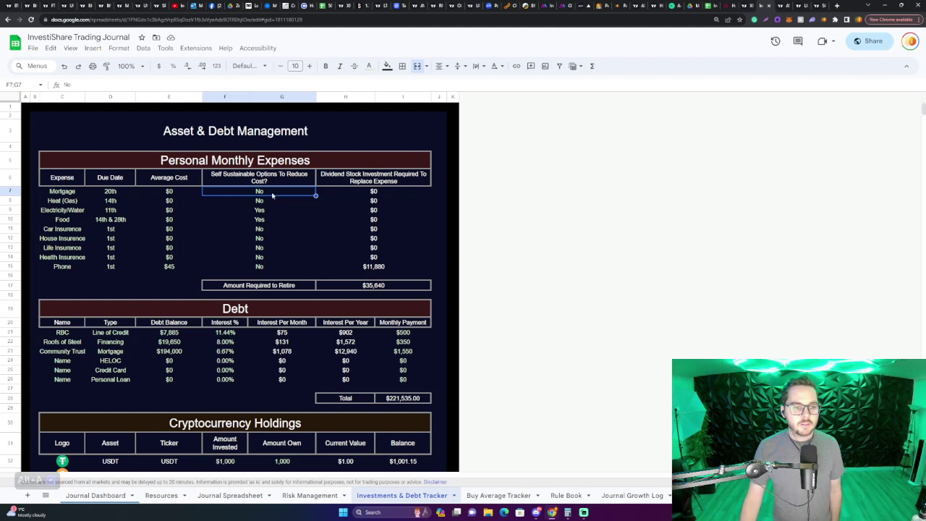
left_click(362, 192)
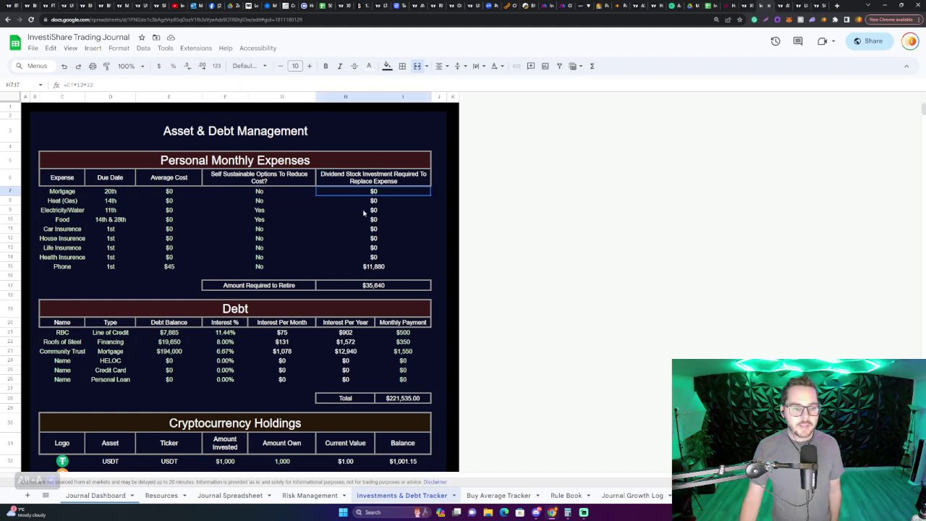
left_click(362, 266, "shift")
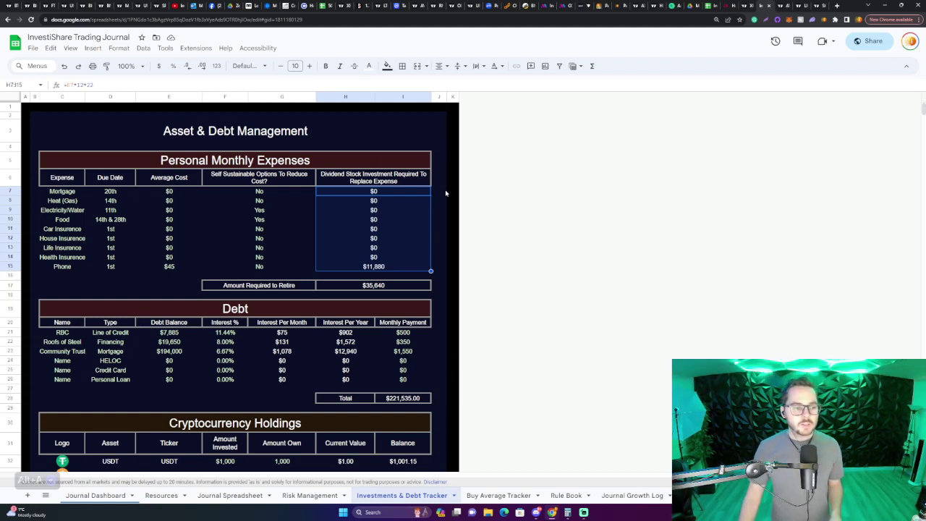
Inspect the Phone expense's average cost and the formula for its required dividend stock investment
left_click(179, 271)
left_click_drag(81, 269, 154, 267)
left_click(156, 267)
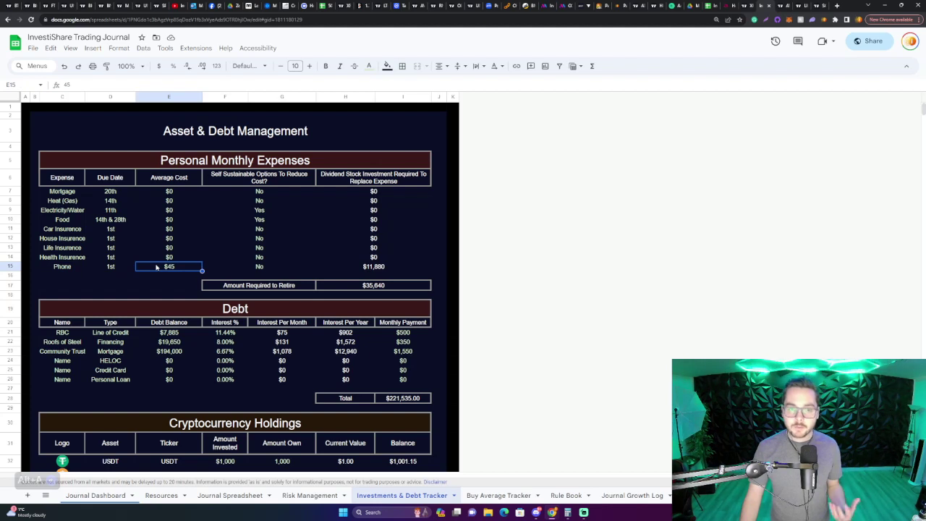
left_click(385, 268)
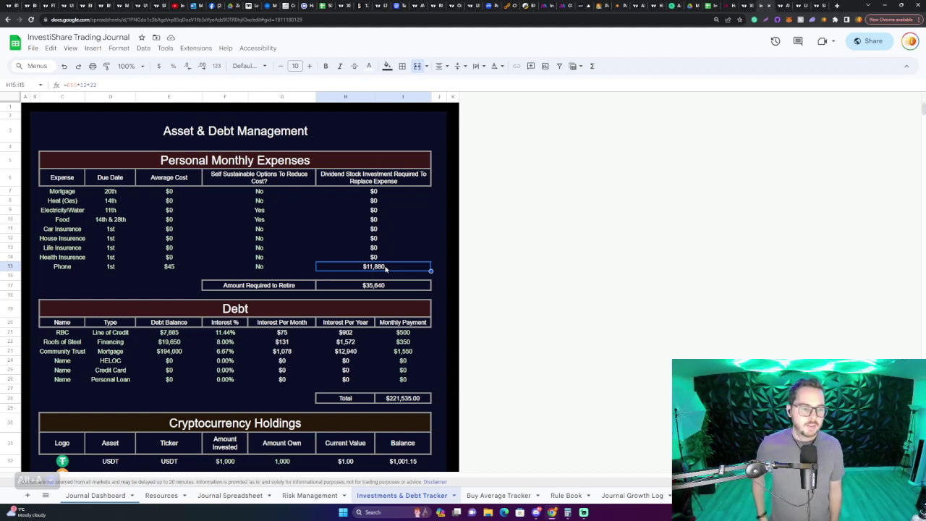
Check the required dividend investment formulas from Mortgage down to Food, and the Heat (Gas) average cost cell
left_click(364, 194)
key("Down")
key("Down")
key("Down")
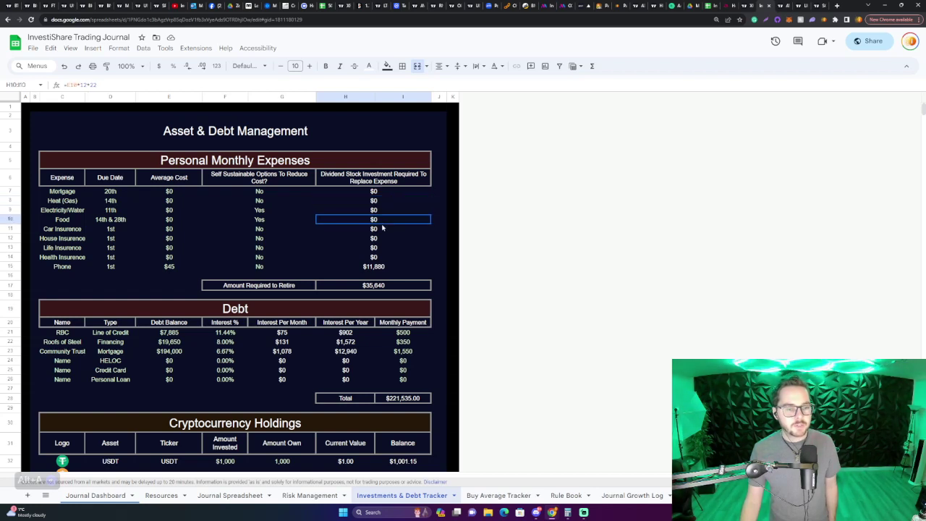
left_click(182, 203)
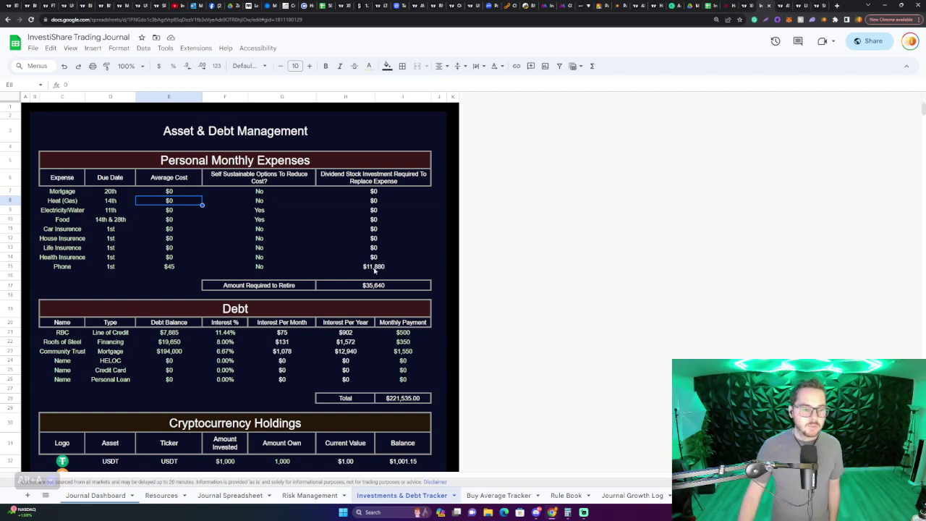
Inspect the Amount Required to Retire formula and the required dividend investments from Mortgage down to Phone that it sums
left_click(292, 285)
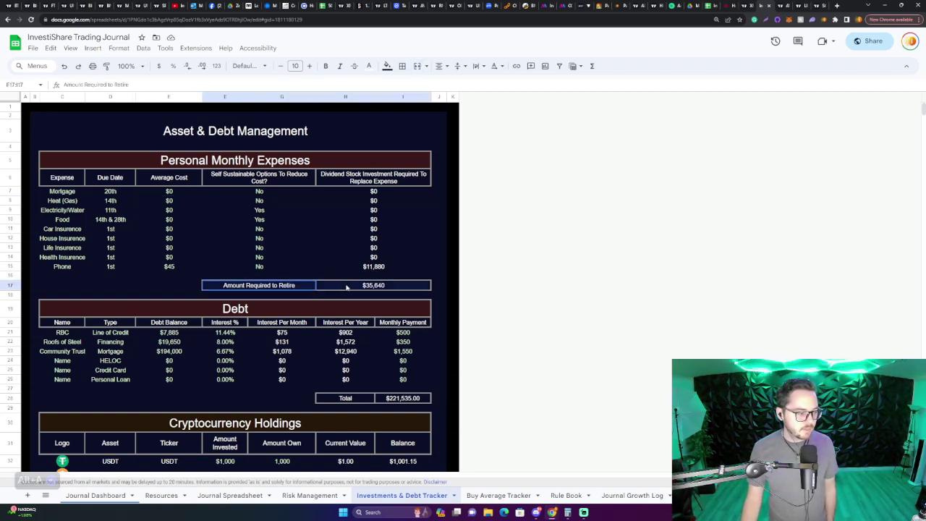
left_click(381, 288)
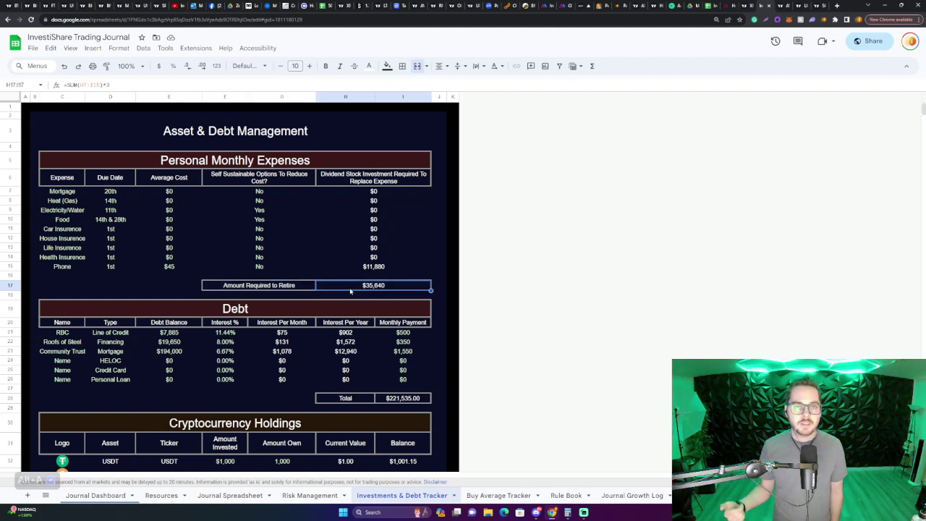
left_click_drag(373, 191, 376, 266)
left_click(391, 287)
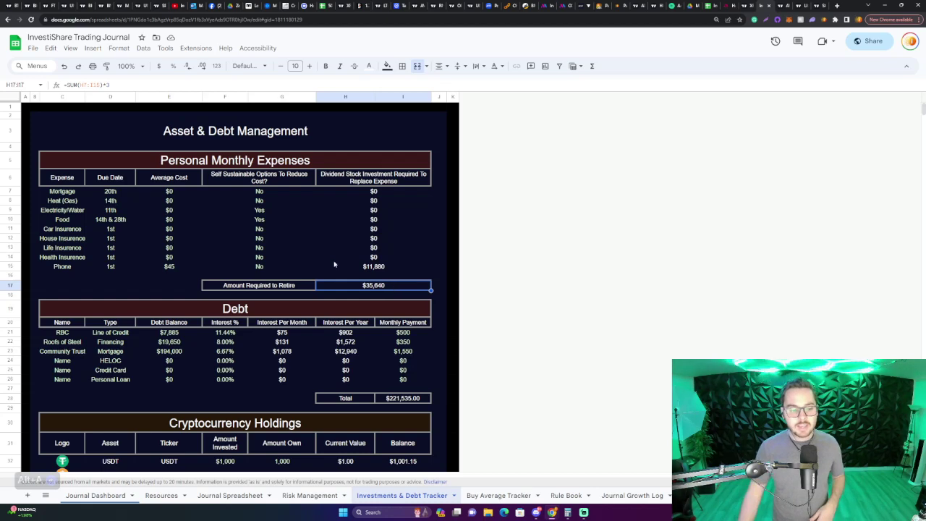
scroll(318, 303, "down", 3)
scroll(293, 324, "up", 3)
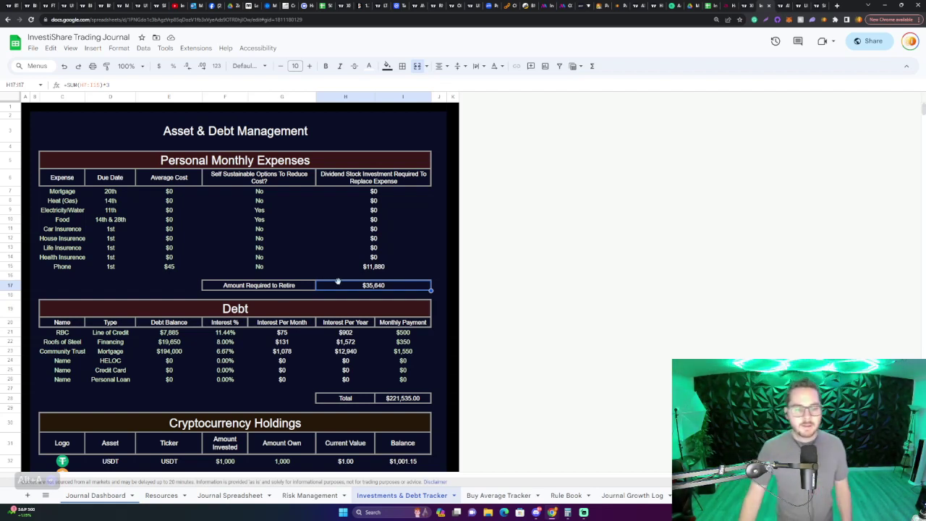
Look over the whole Personal Monthly Expenses table and the Debt table beneath it
left_click(99, 161)
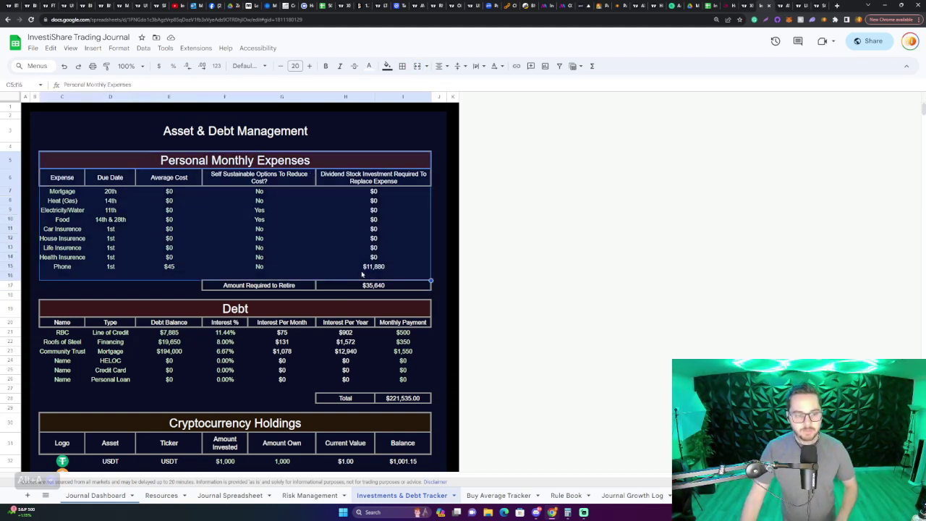
left_click(452, 250)
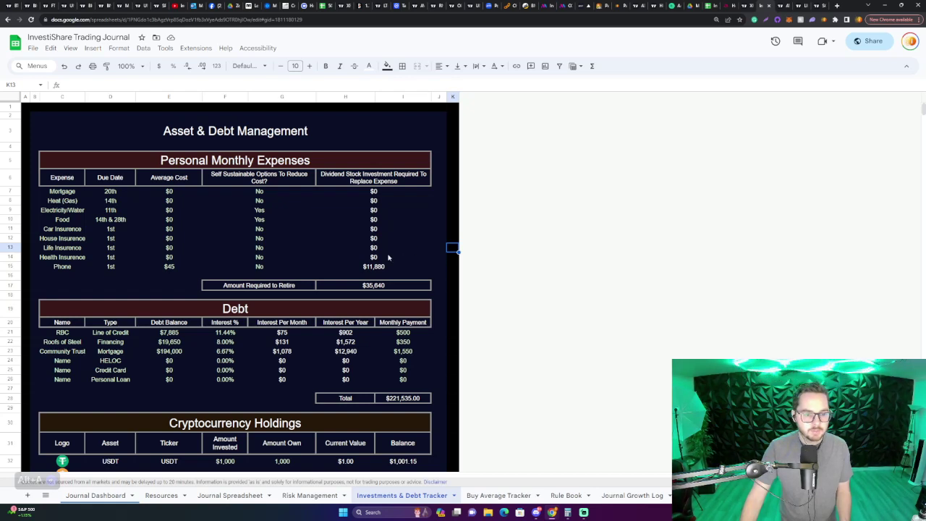
scroll(386, 258, "down", 1)
scroll(293, 274, "up", 1)
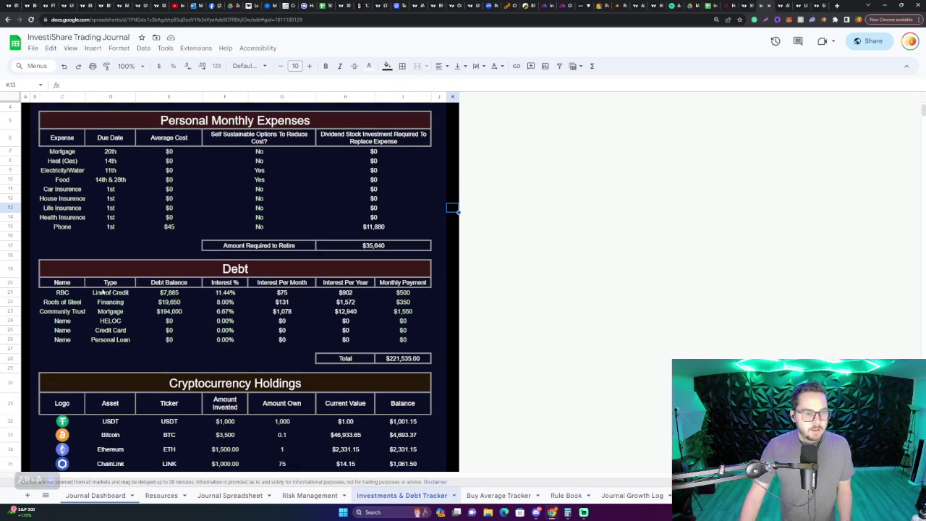
left_click(165, 274)
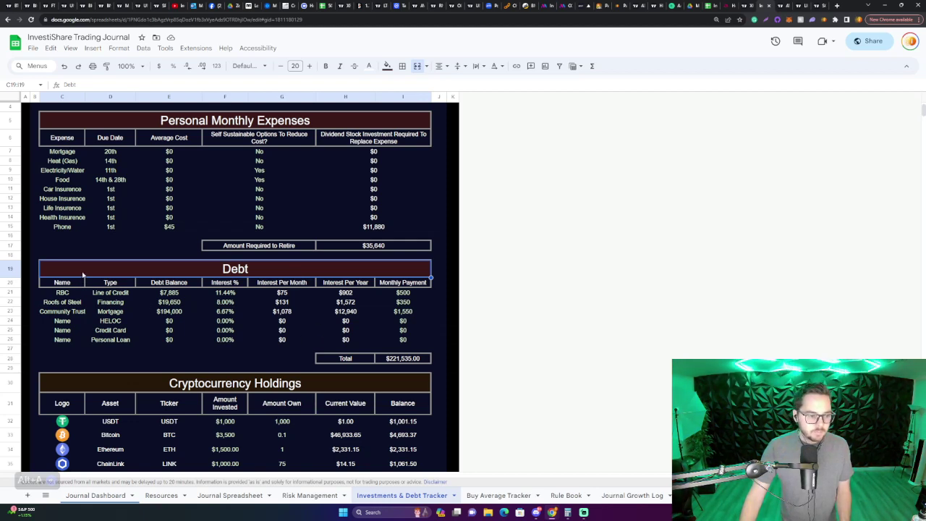
left_click(251, 125)
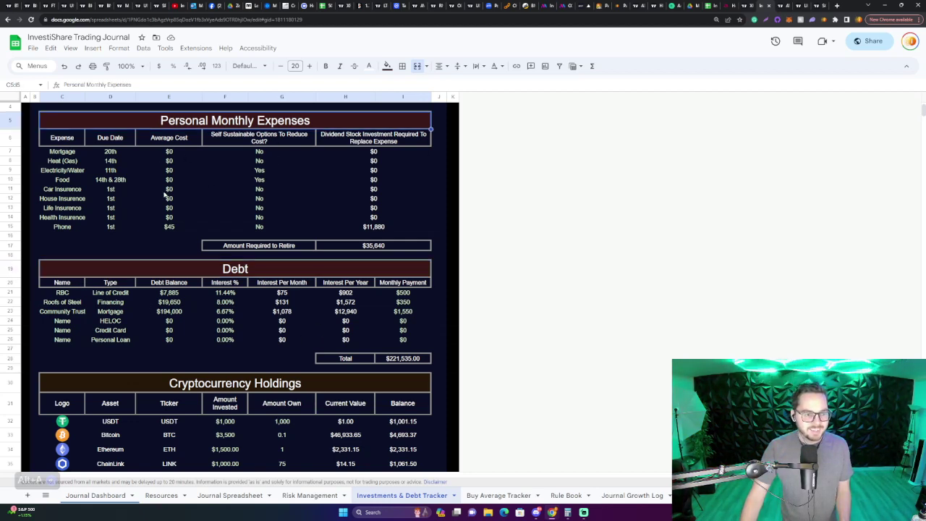
Examine the RBC line of credit's debt balance, interest rate, and formulas for interest per month and per year
left_click(72, 293)
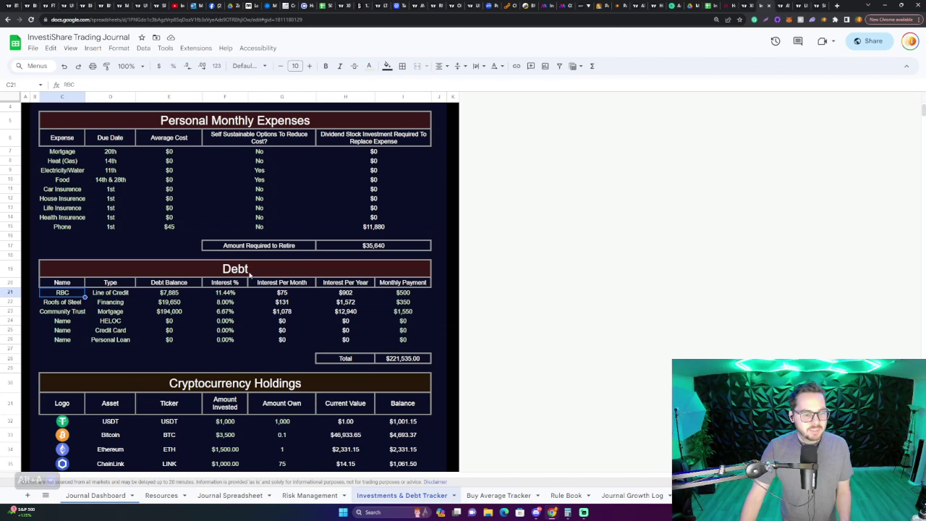
left_click(160, 295)
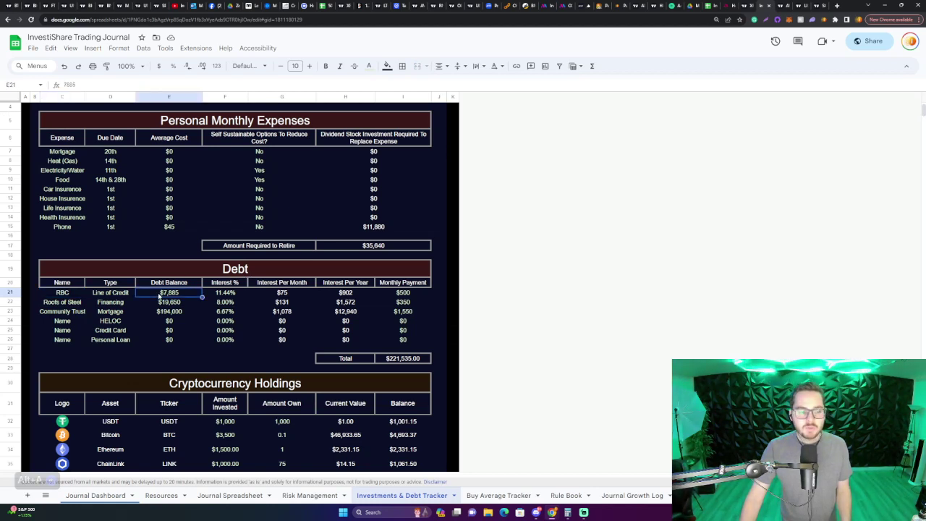
left_click(225, 294)
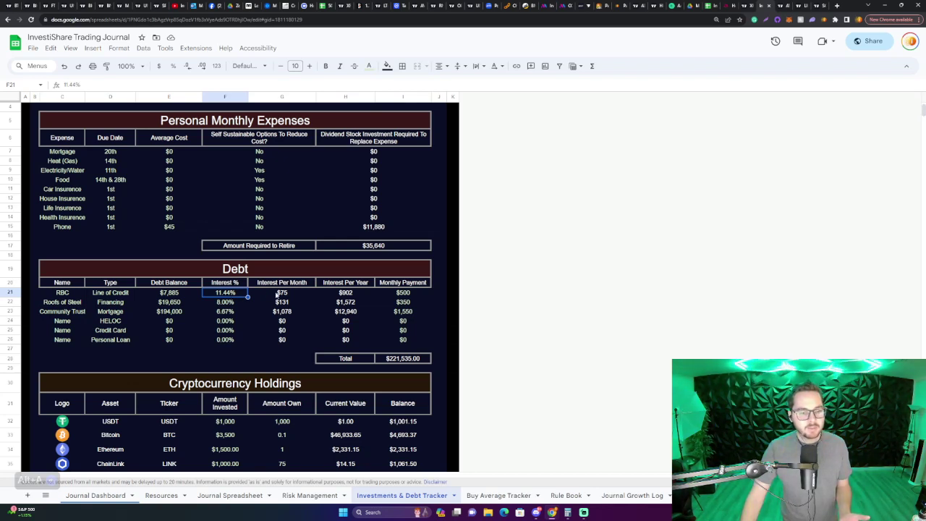
left_click(279, 295)
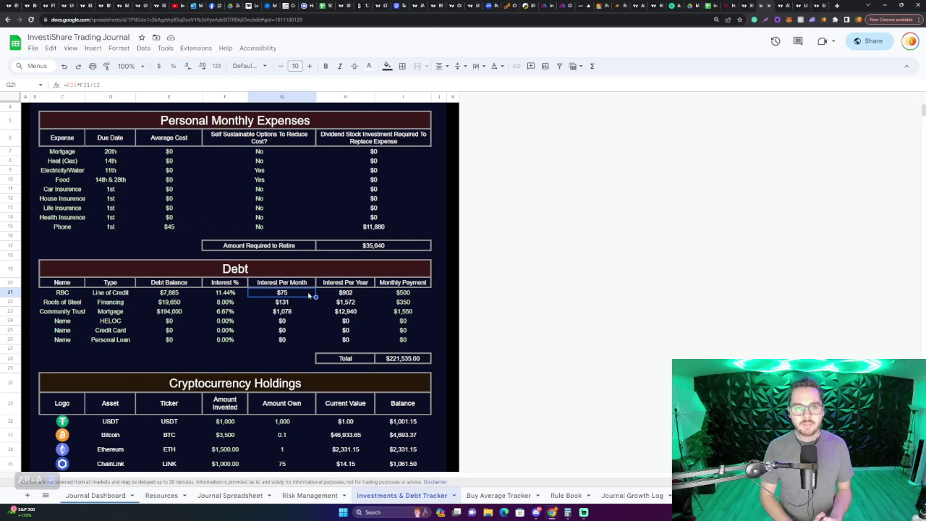
left_click(352, 296)
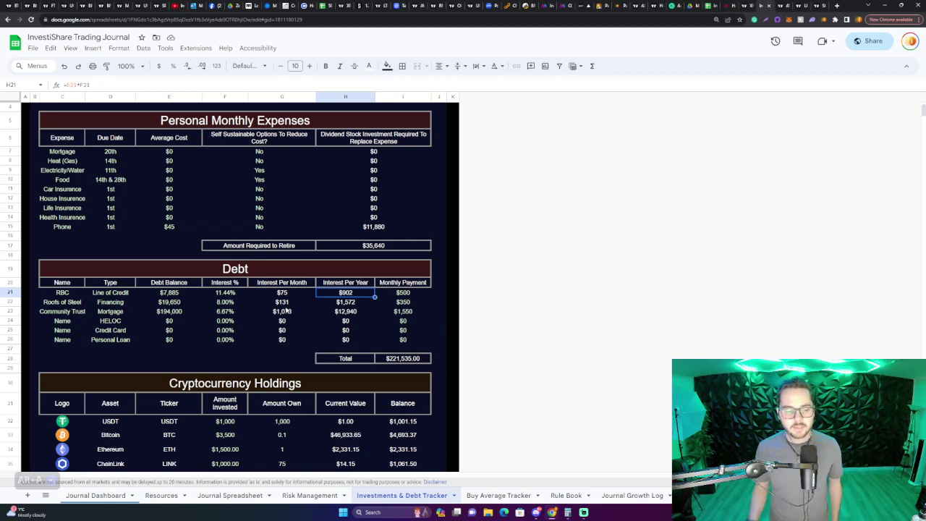
Compare the balances and interest of the line of credit, Roofs of Steel financing and Community Trust mortgage, reviewing the whole Debt table
left_click(134, 306)
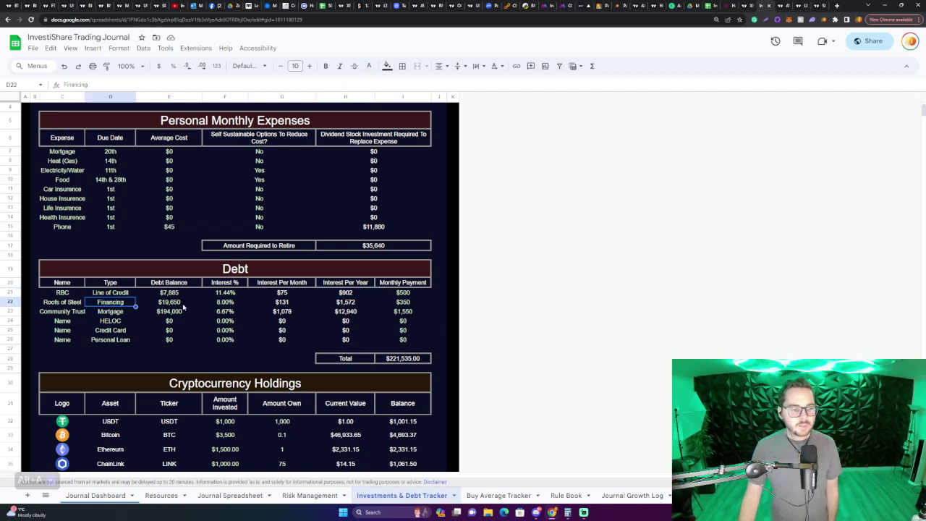
left_click(187, 308)
left_click(173, 294)
left_click(105, 294)
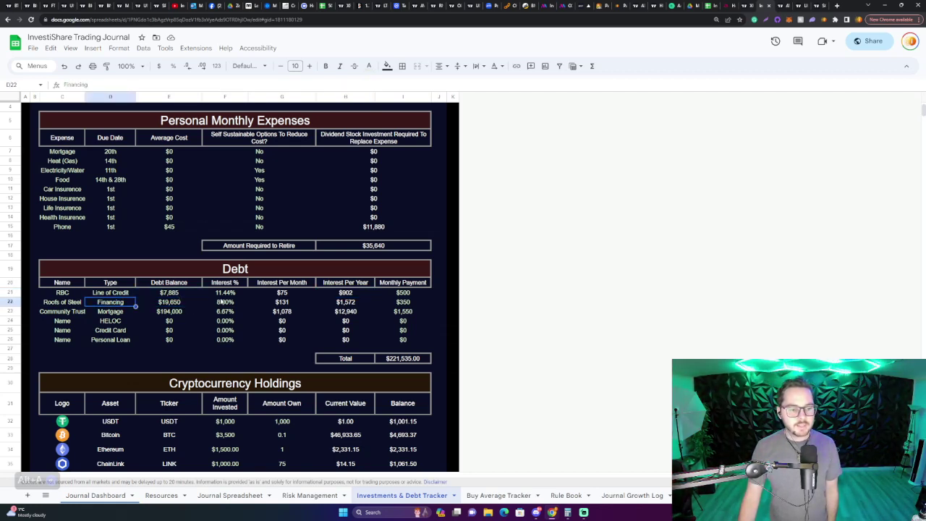
left_click(229, 295)
left_click(281, 313)
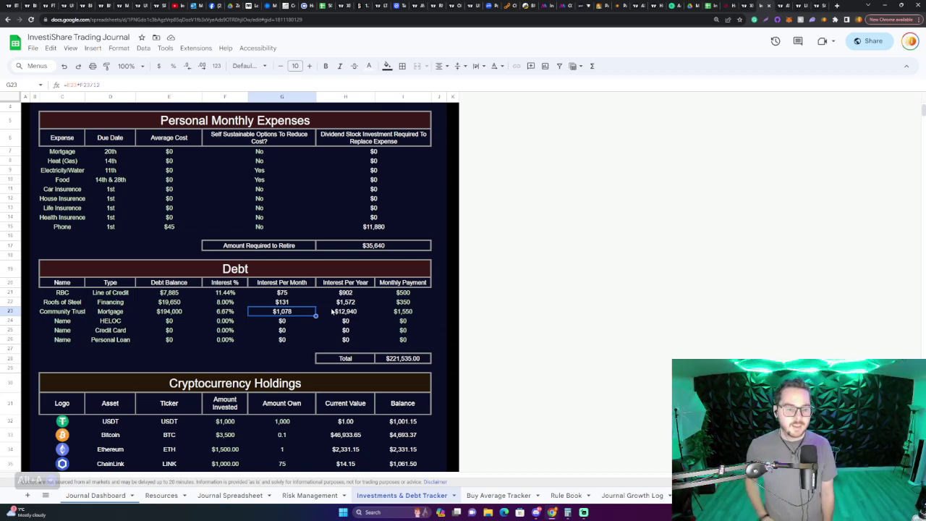
left_click(235, 303)
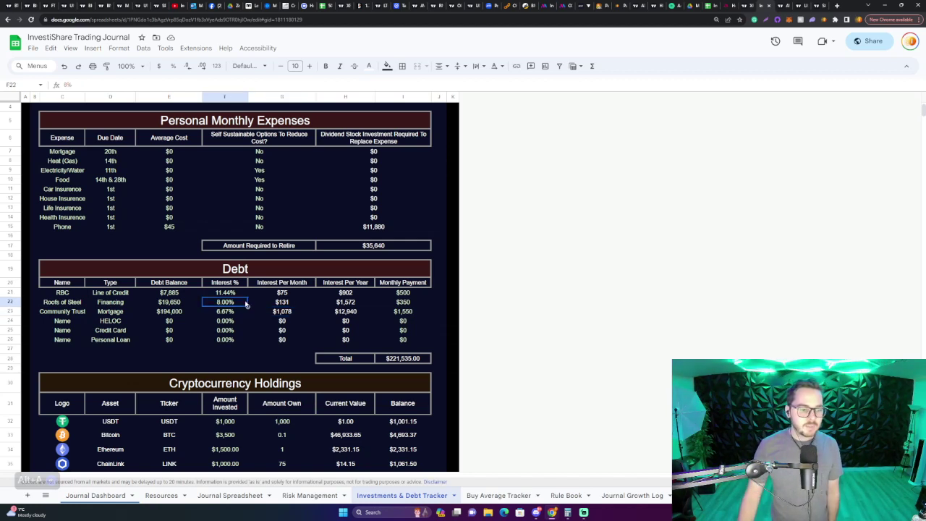
left_click(117, 274)
left_click_drag(193, 279, 233, 340)
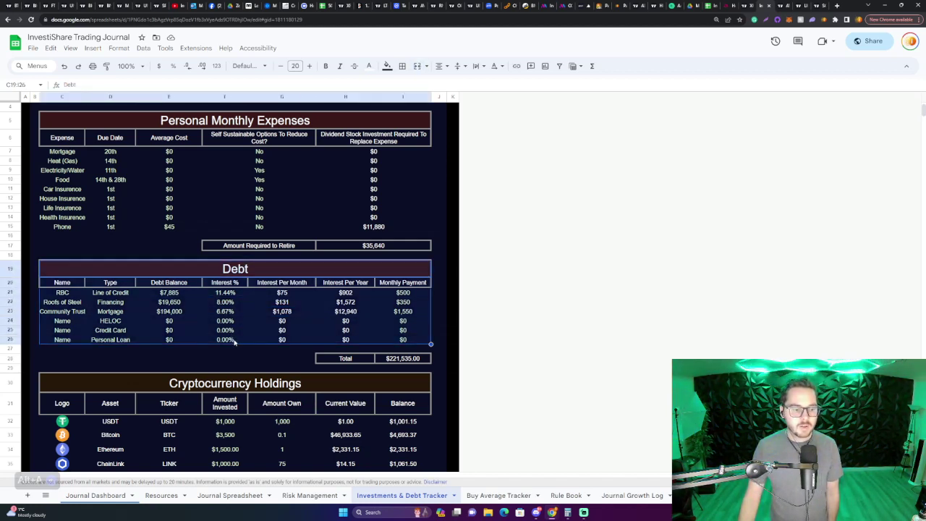
left_click(236, 349)
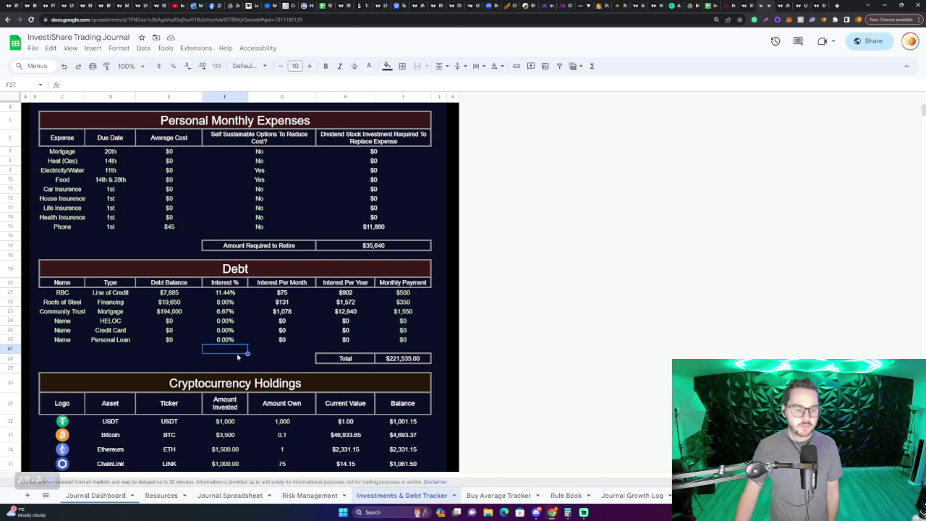
Look over the Cryptocurrency Holdings table, checking its Logo column, the Total Invested formula and the Cosmos amount invested
scroll(237, 357, "down", 5)
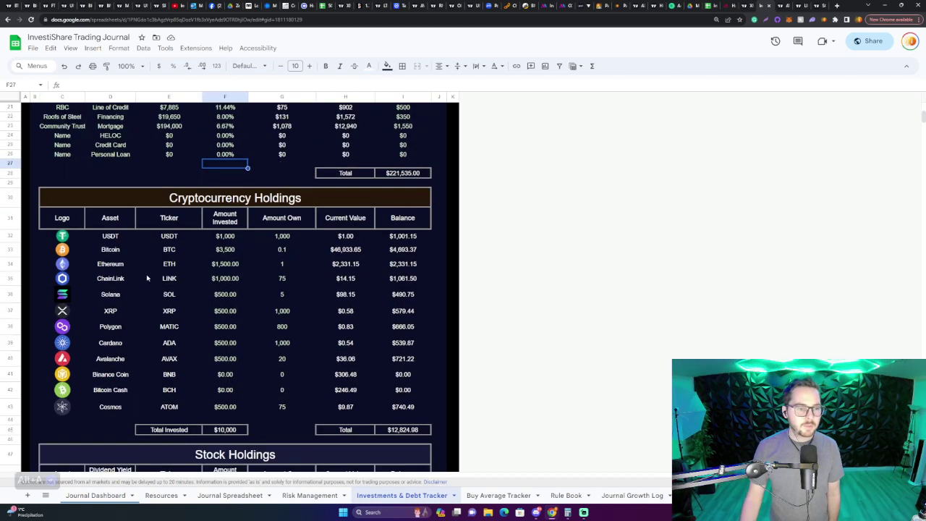
scroll(147, 277, "down", 1)
left_click(72, 190)
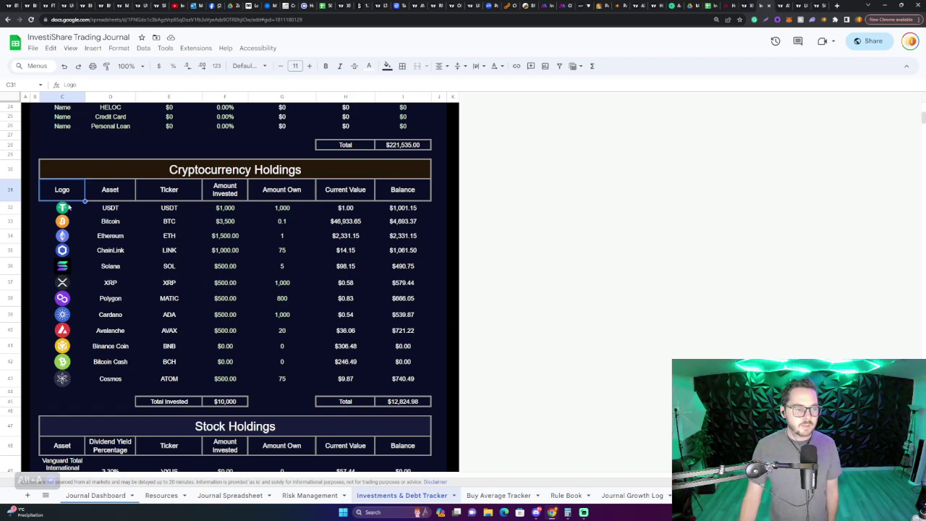
left_click(229, 402)
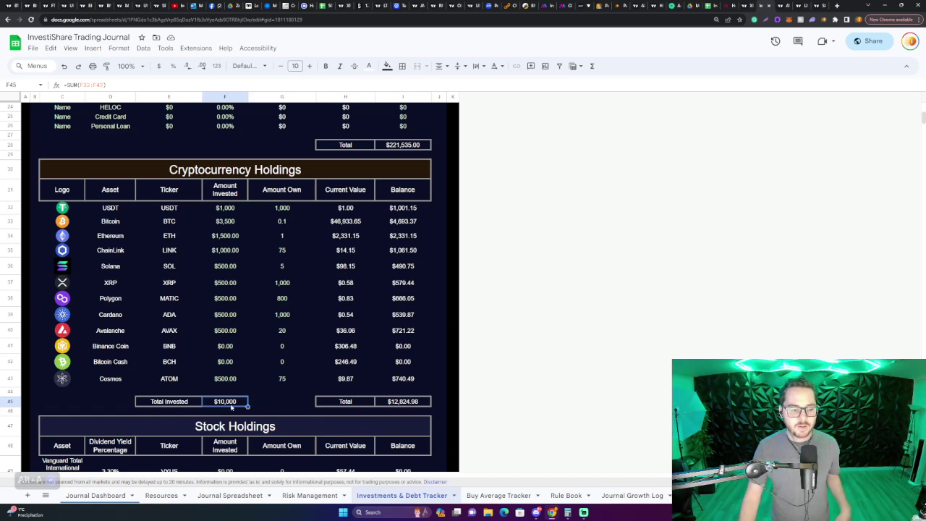
left_click(234, 382)
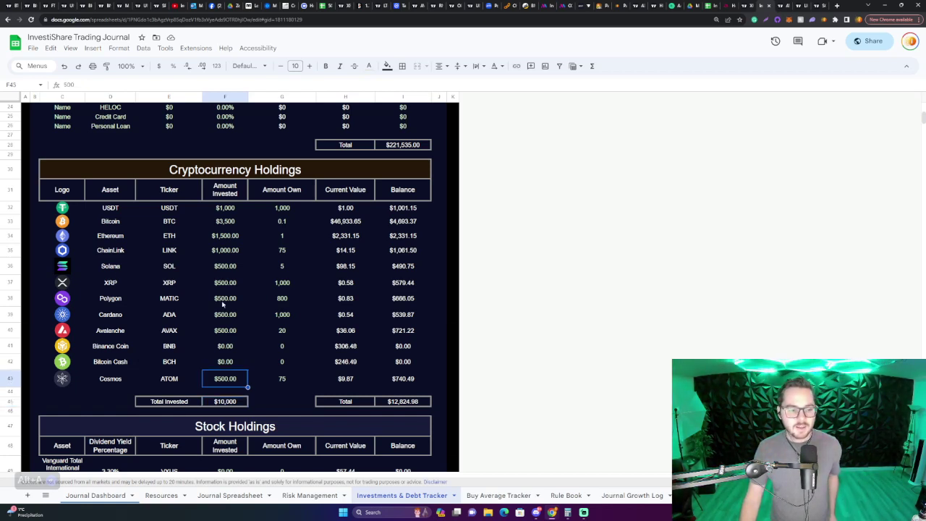
Check Bitcoin's editable Amount Invested and Amount Own entries in the Cryptocurrency Holdings table
double_click(227, 224)
key("Return")
left_click(279, 223)
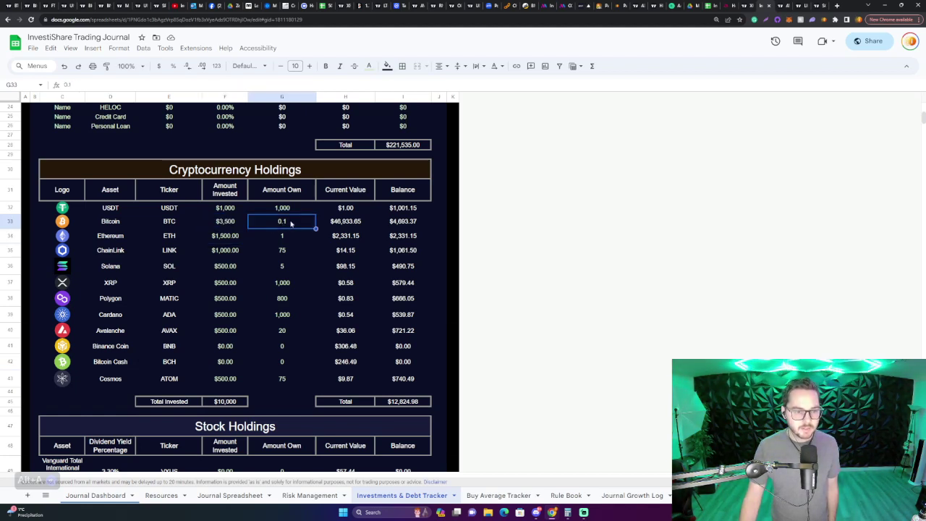
double_click(281, 223)
key("Return")
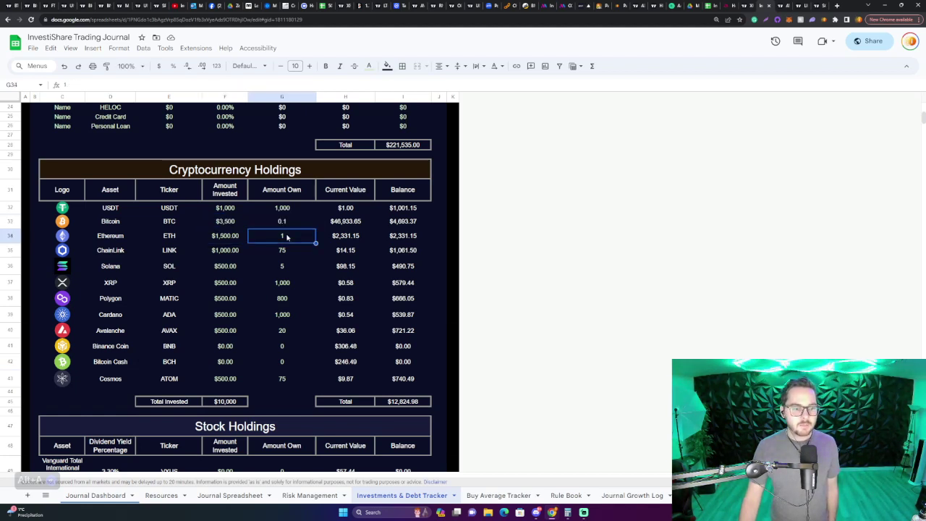
Inspect Bitcoin's Current Value and Balance formulas and the same columns down to Cosmos
left_click(347, 223)
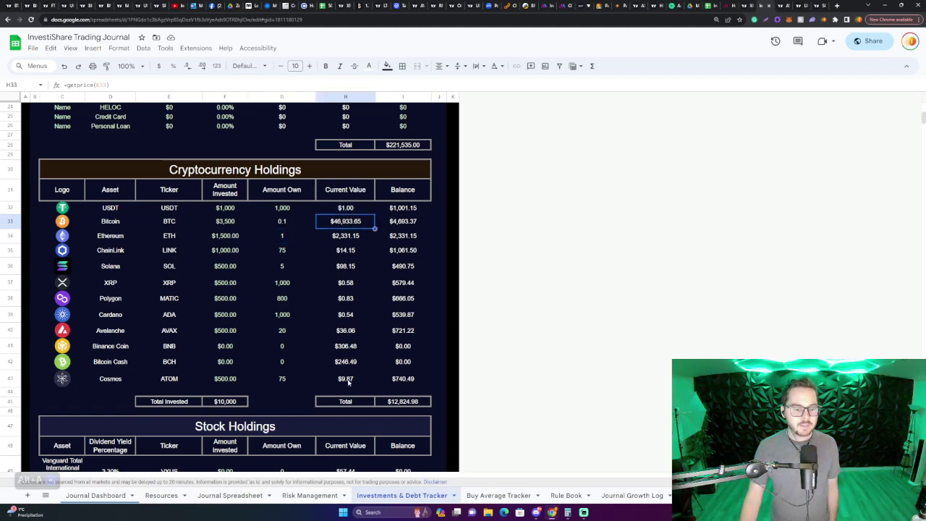
left_click_drag(348, 379, 359, 233)
left_click(355, 227)
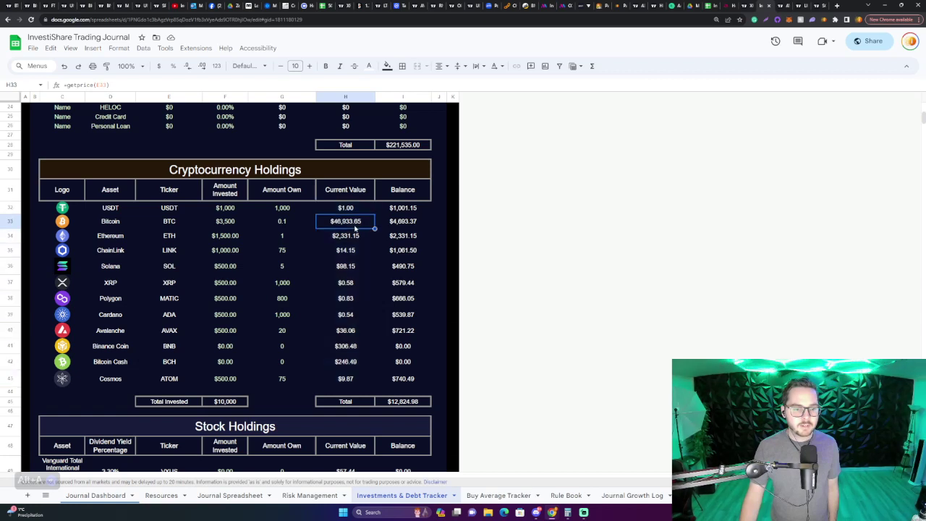
left_click(410, 222)
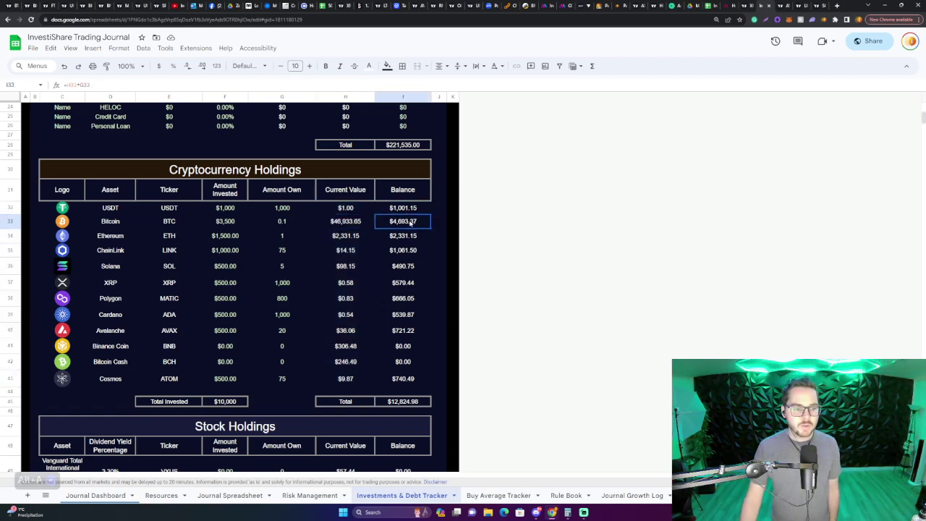
left_click_drag(410, 223, 412, 379)
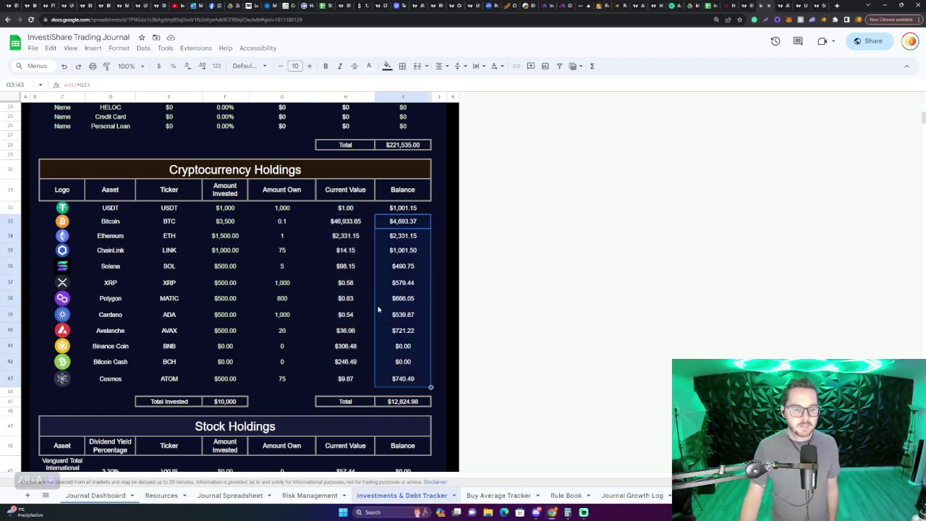
Compare the cryptocurrency Total balance with Total Invested, checking Bitcoin's Amount Own first
left_click(283, 222)
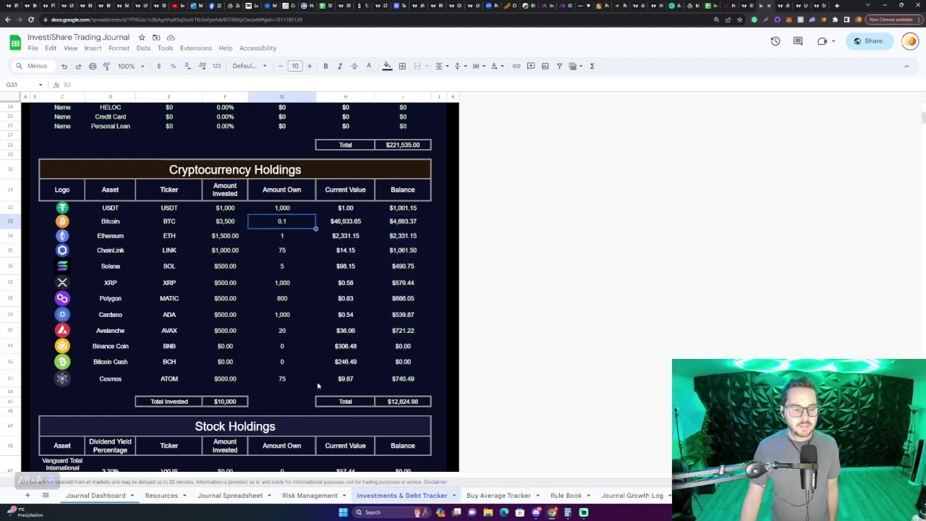
left_click_drag(395, 405, 362, 401)
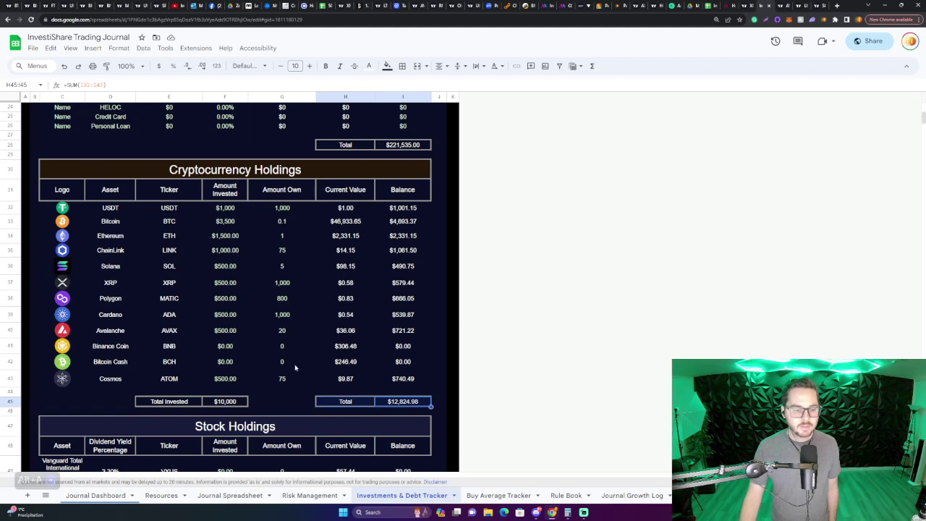
left_click_drag(224, 405, 193, 404)
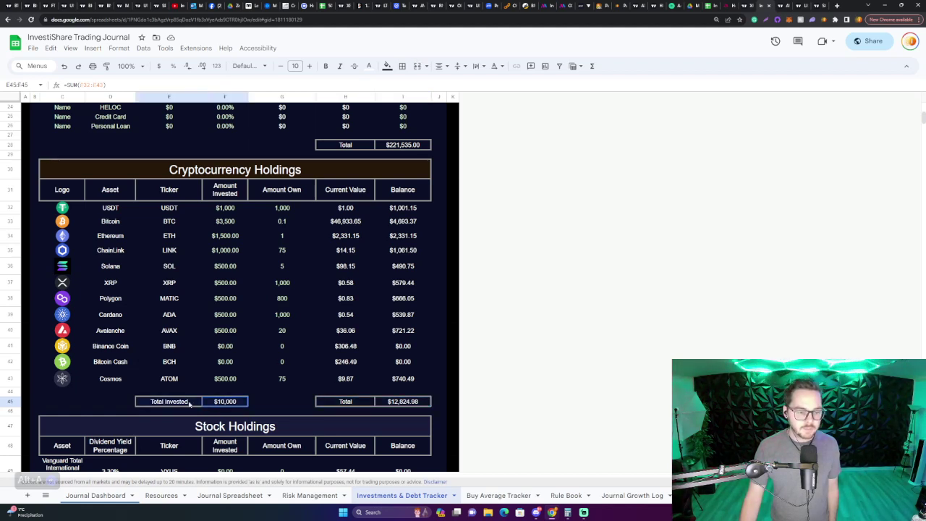
left_click(264, 395)
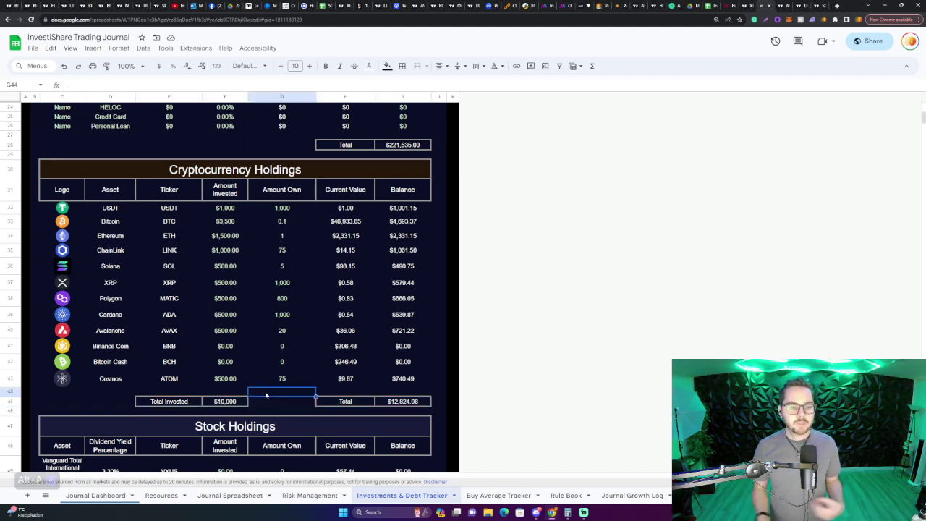
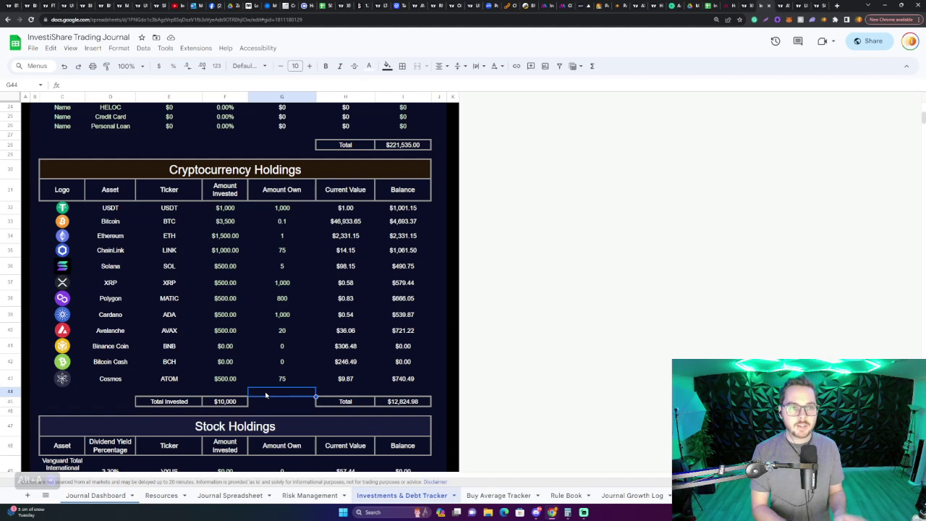
Insert one row above row 44, directly below Cosmos in the Cryptocurrency Holdings table
left_click(230, 397)
left_click(142, 395)
left_click(130, 394)
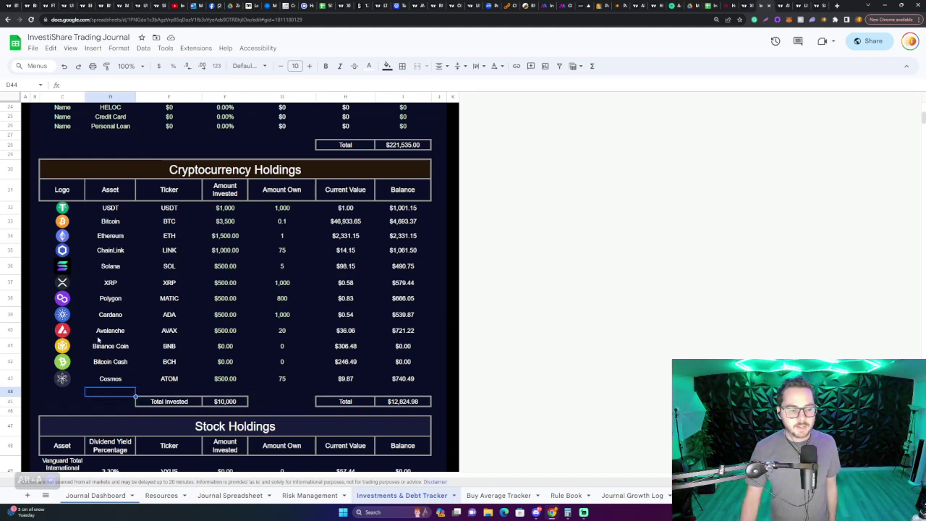
right_click(116, 394)
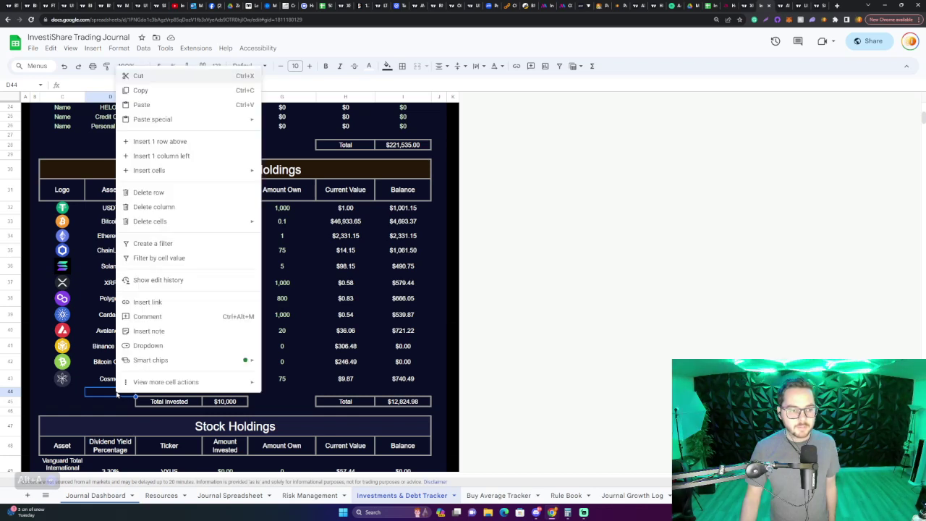
left_click(155, 148)
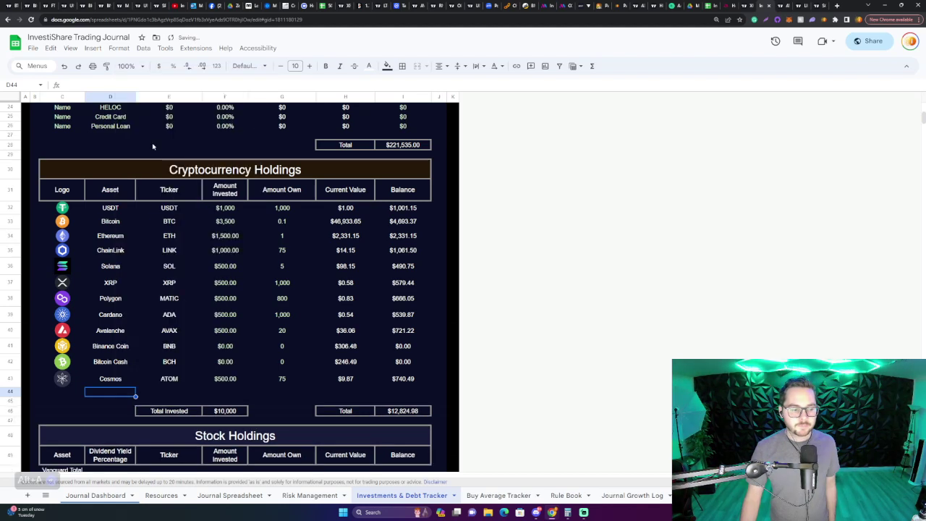
Fill the Cosmos asset name and ticker down into new row 44 and clear the copied asset name
left_click(133, 379)
left_click_drag(134, 385, 135, 396)
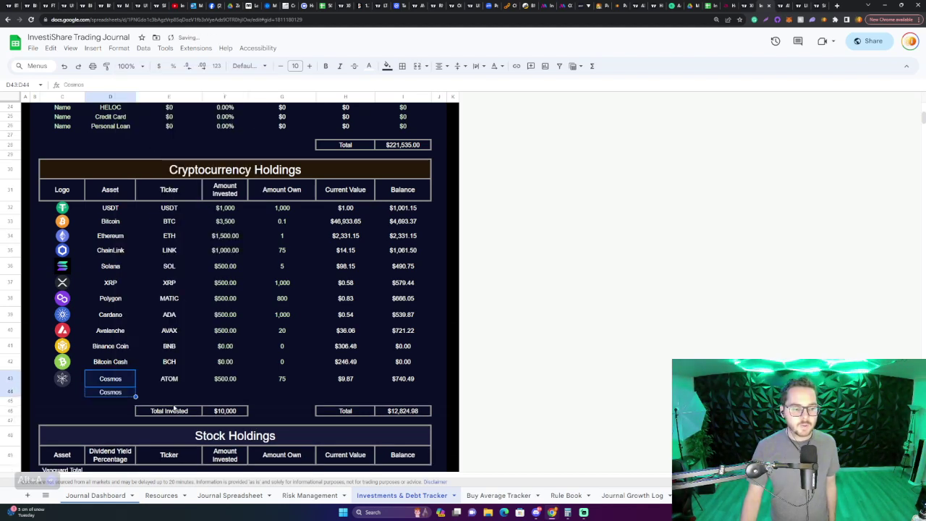
left_click(131, 392)
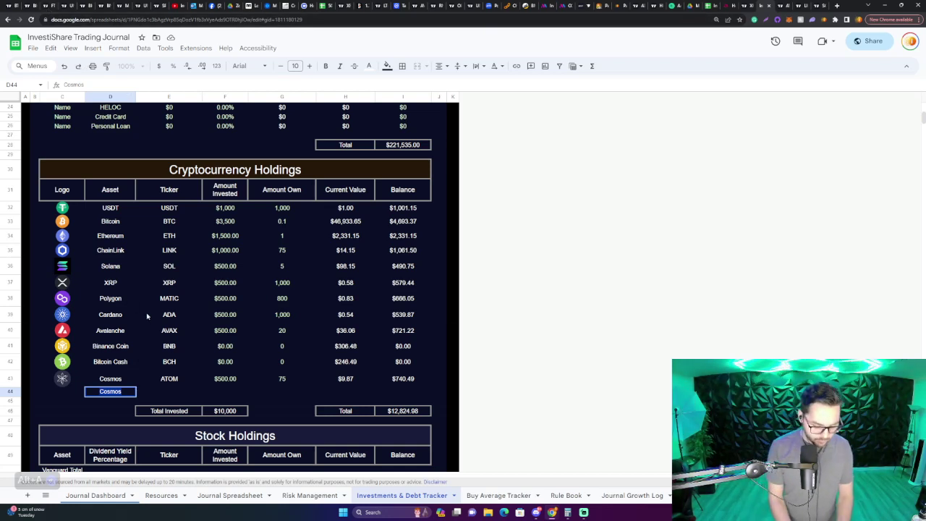
left_click(192, 378)
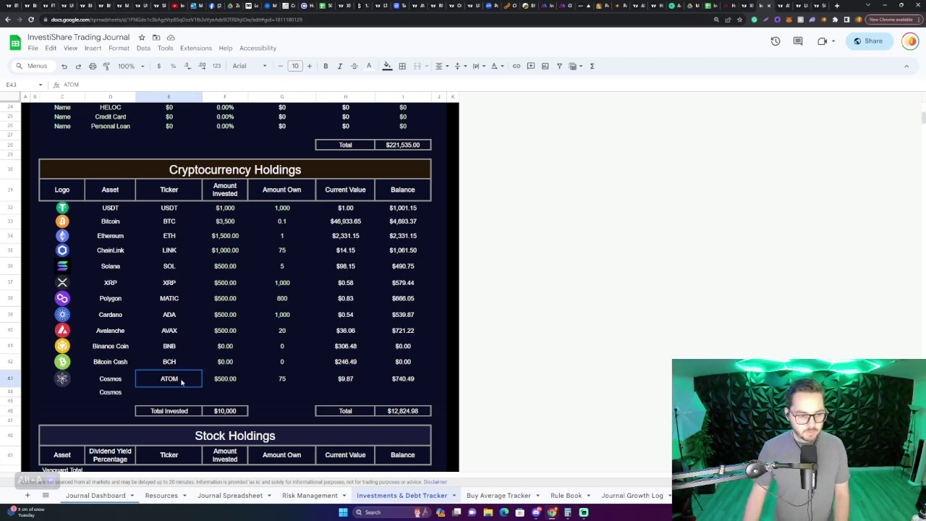
left_click_drag(202, 385, 140, 394)
left_click(115, 391)
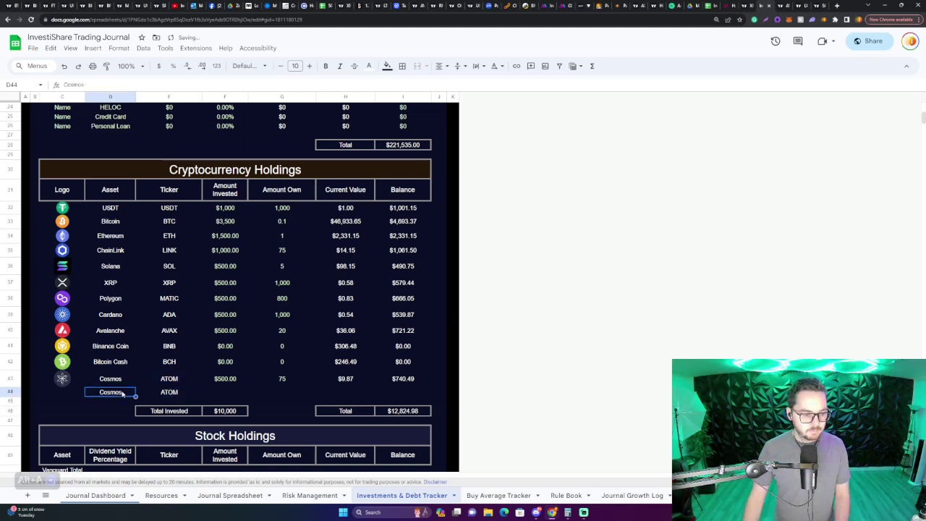
Replace the copied ticker in row 44 with FTM
left_click(168, 391)
type("FTM")
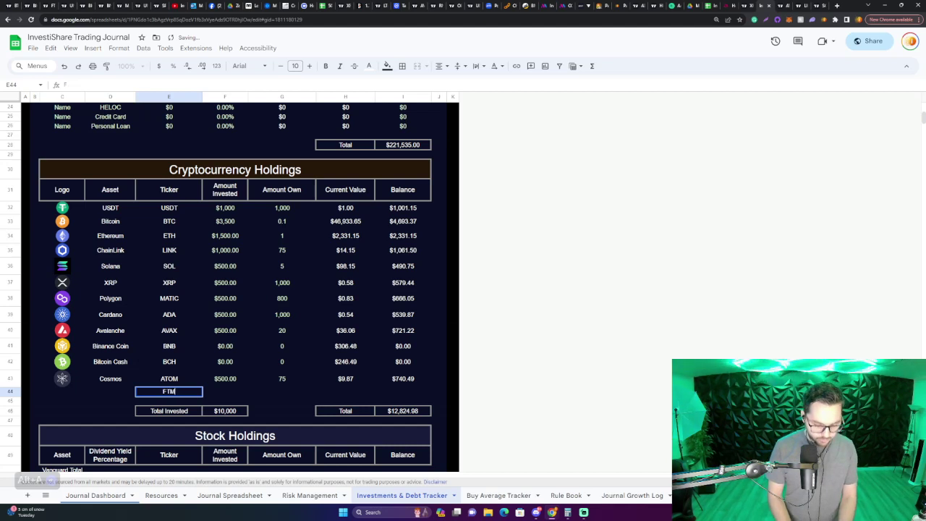
key("Tab")
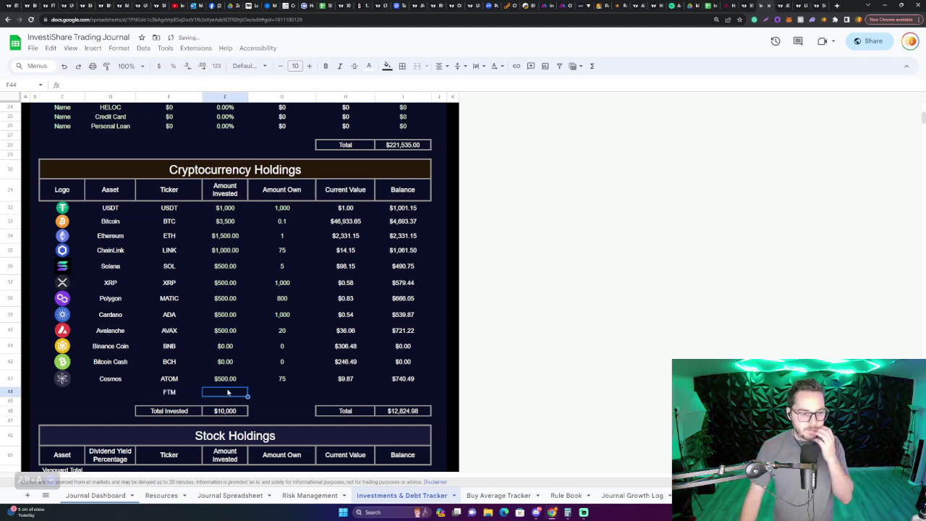
Fill Amount Invested down from Cosmos into the FTM row and set it to $100
double_click(225, 391)
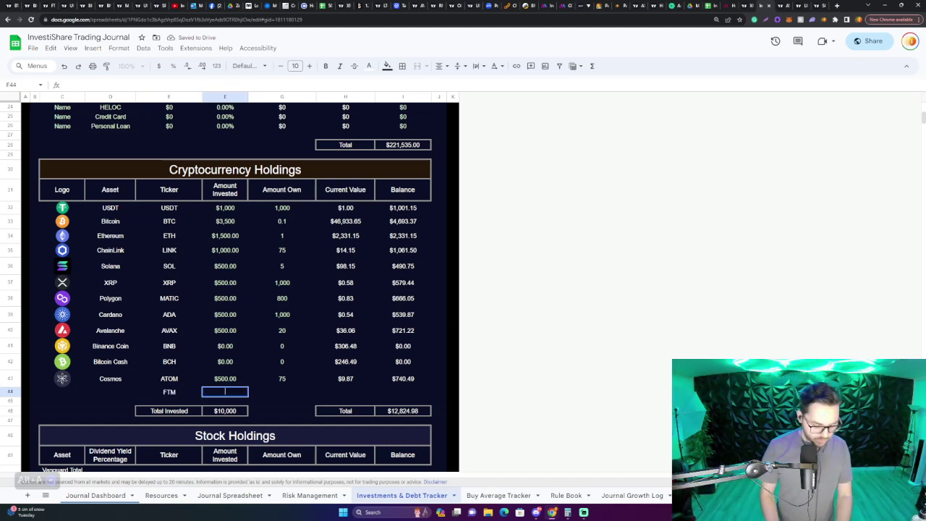
left_click(243, 382)
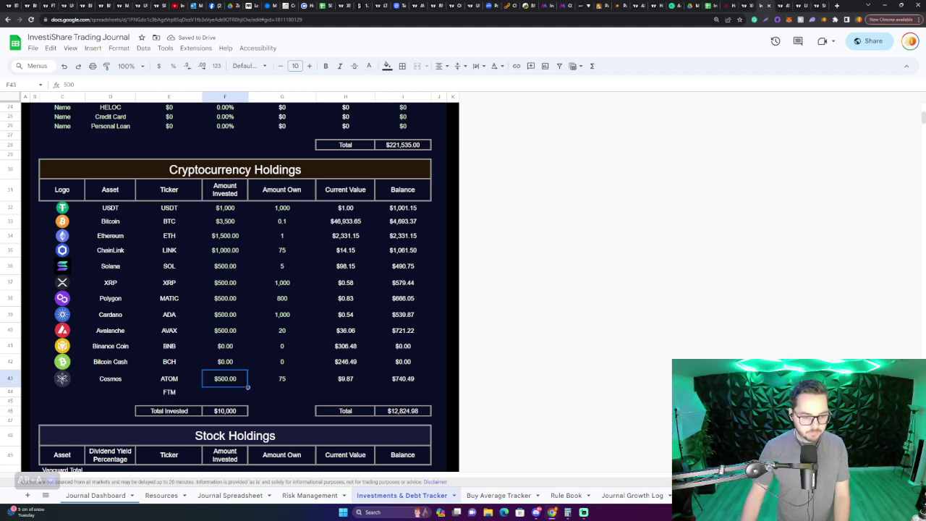
left_click_drag(247, 385, 246, 394)
double_click(242, 392)
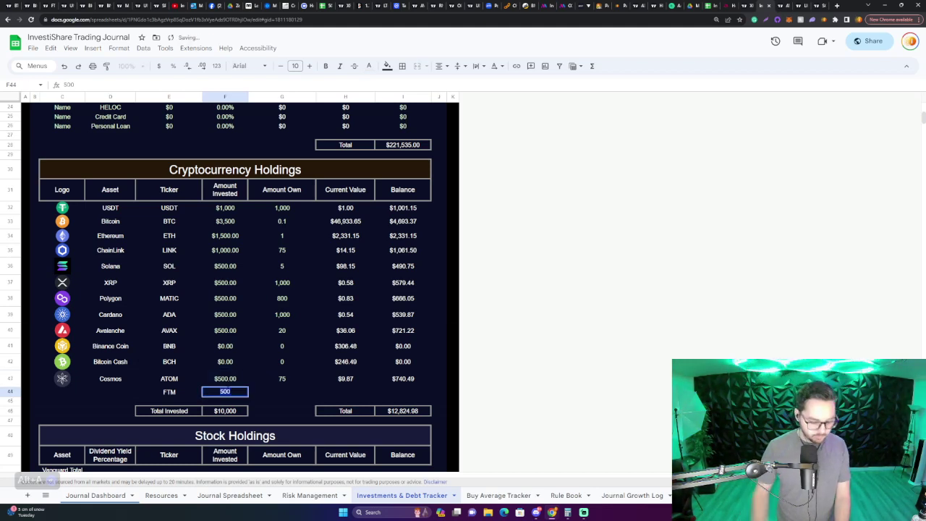
key("BackSpace")
key("BackSpace")
key("BackSpace")
type("$1000")
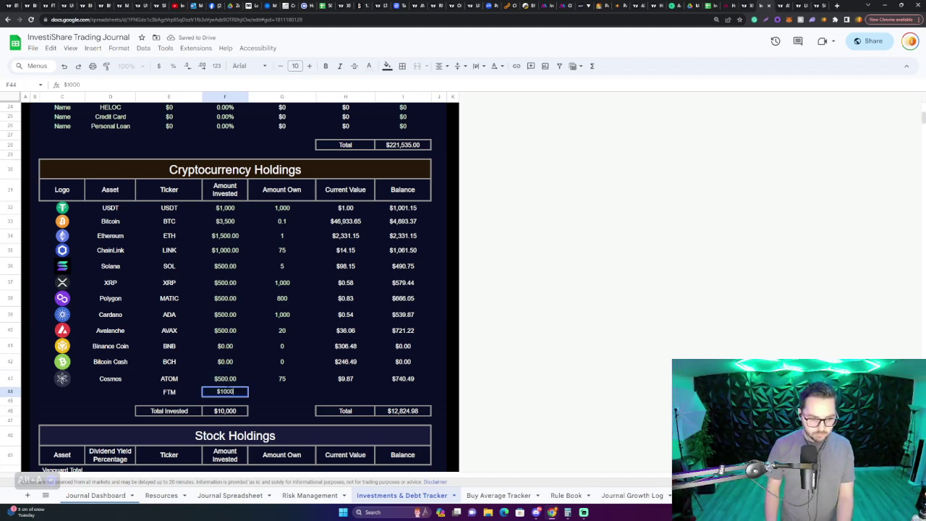
key("Return")
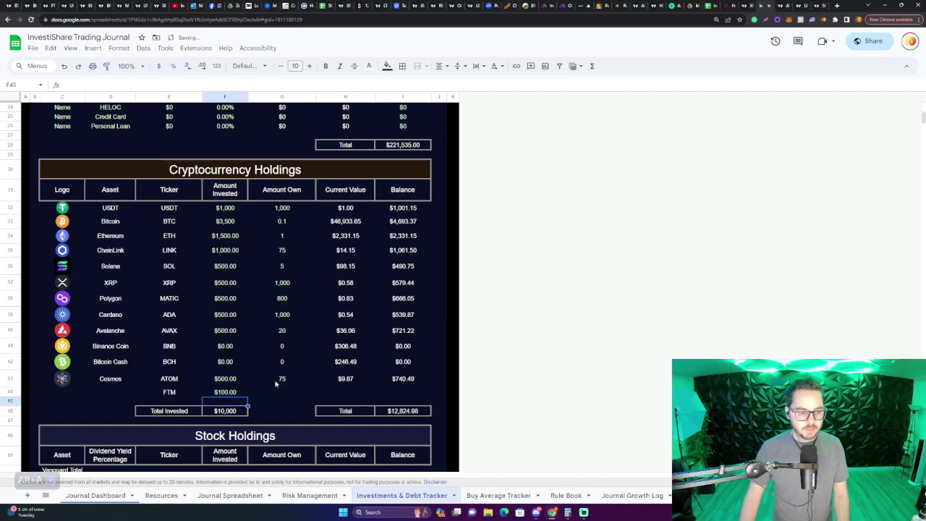
Fill Amount Own down from Cosmos into the FTM row and set it to 300
left_click(296, 383)
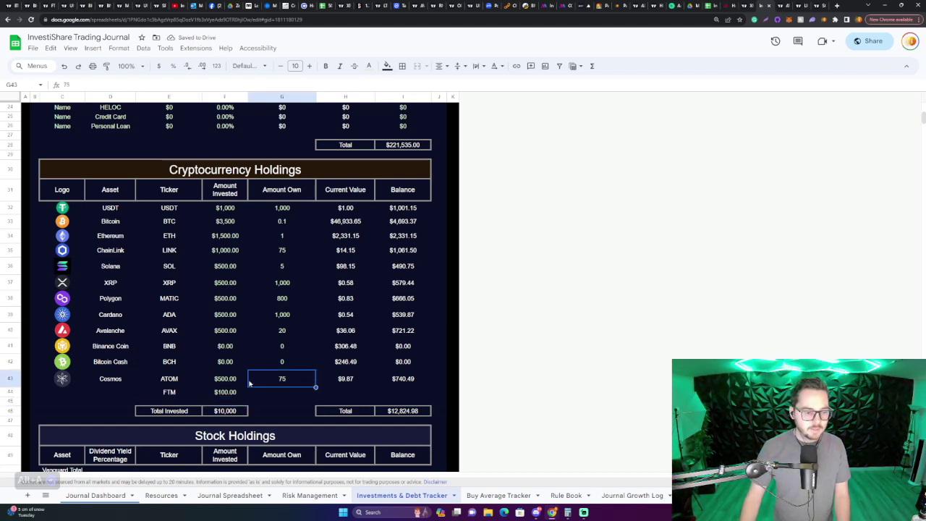
left_click(237, 380)
left_click(250, 386)
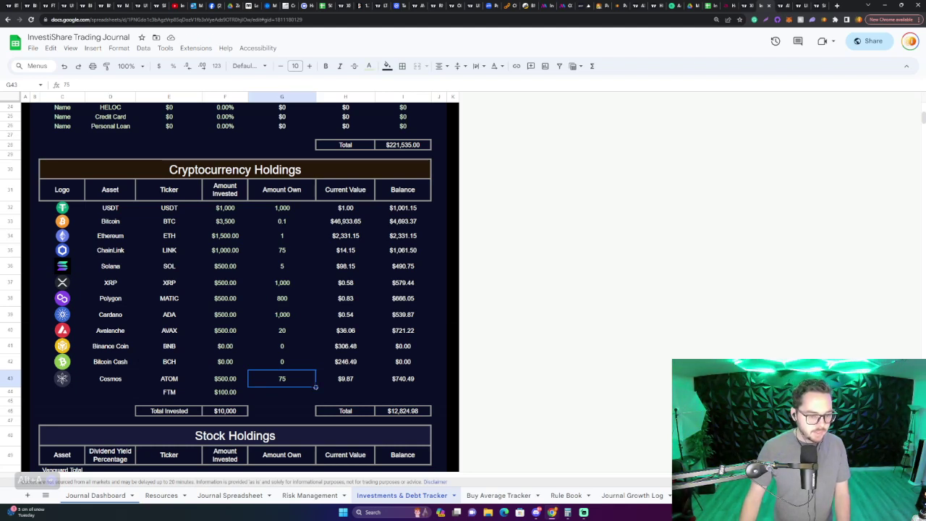
left_click_drag(316, 386, 316, 394)
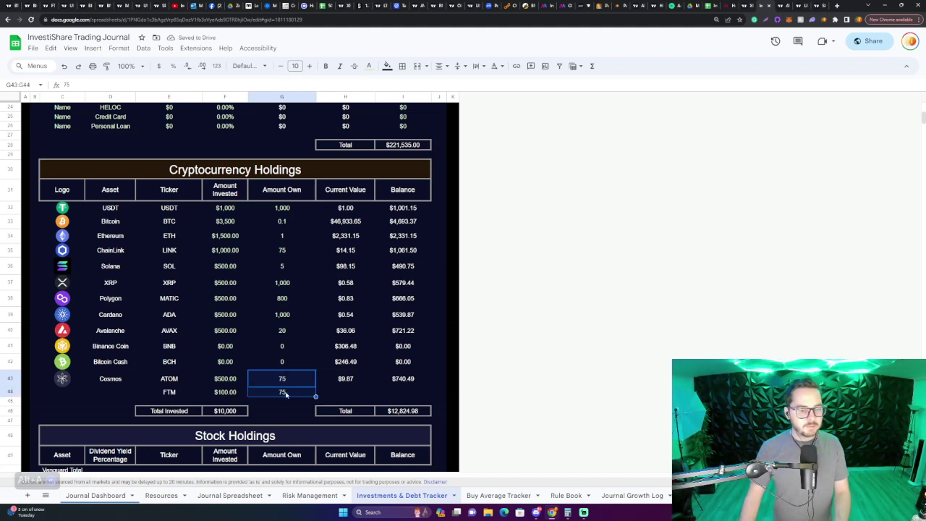
key("Down")
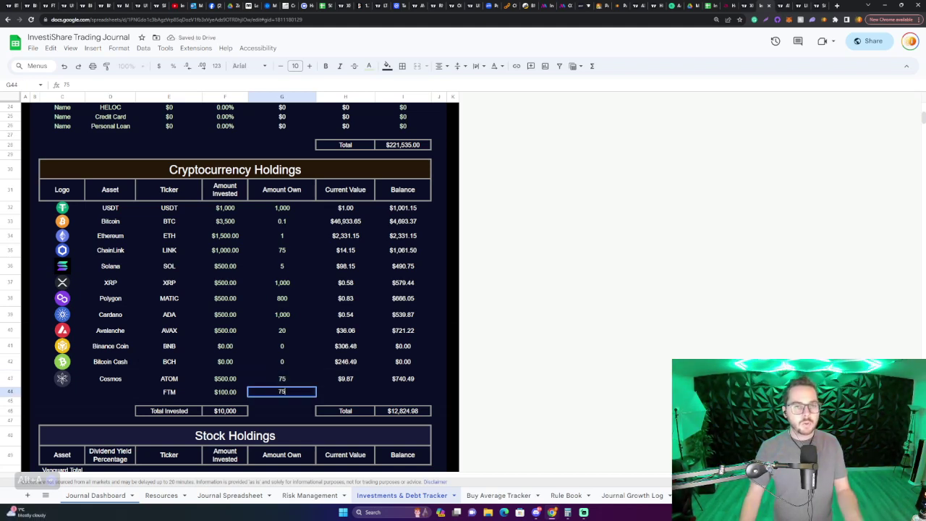
key("Return")
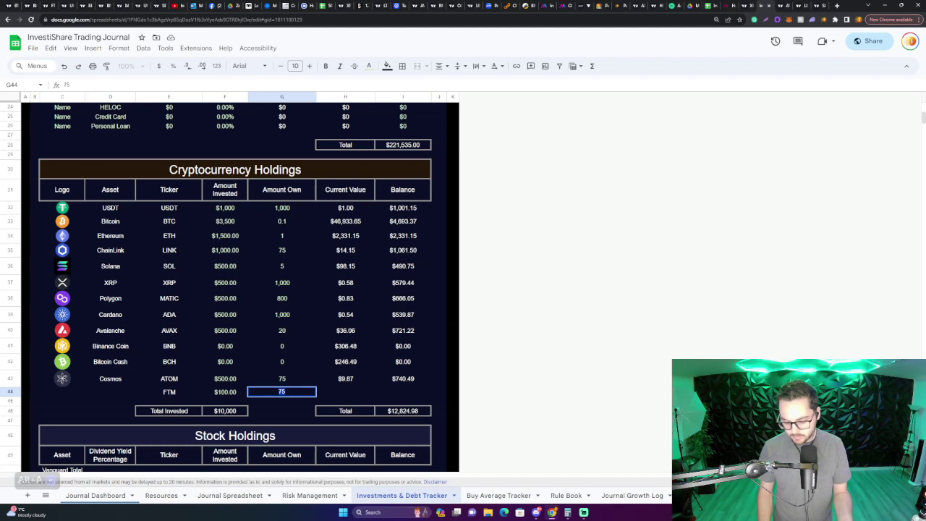
key("BackSpace")
key("BackSpace")
type("300")
key("Return")
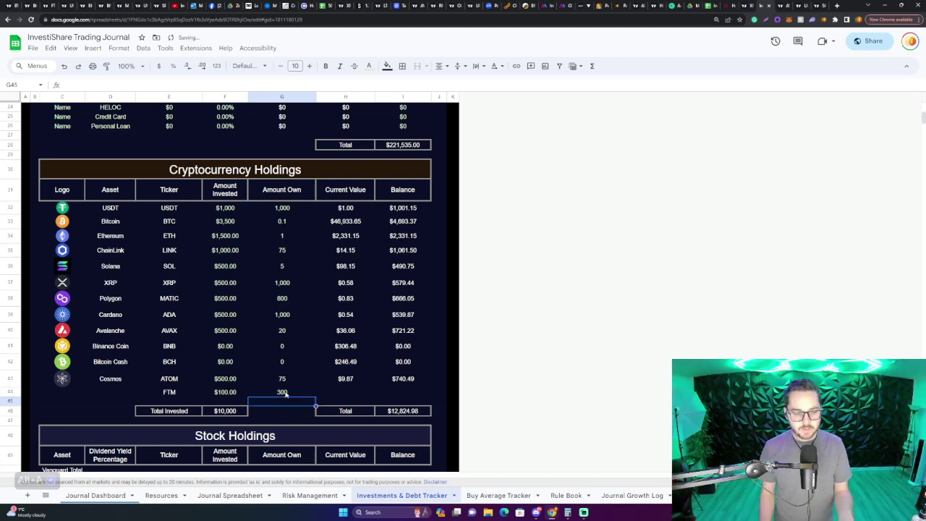
Fill the Current Value getprice formula down from Cosmos into the FTM row and check its reference to the ticker cell
left_click(340, 382)
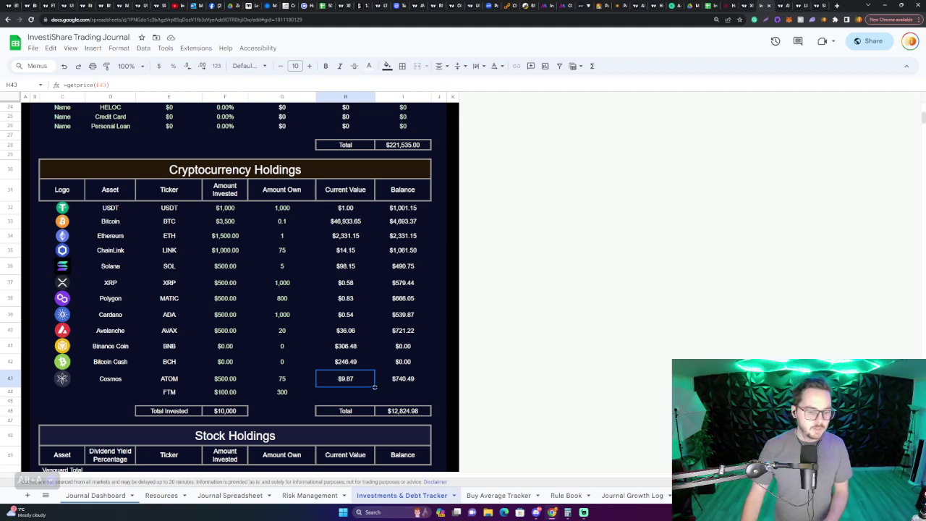
left_click_drag(375, 387, 375, 396)
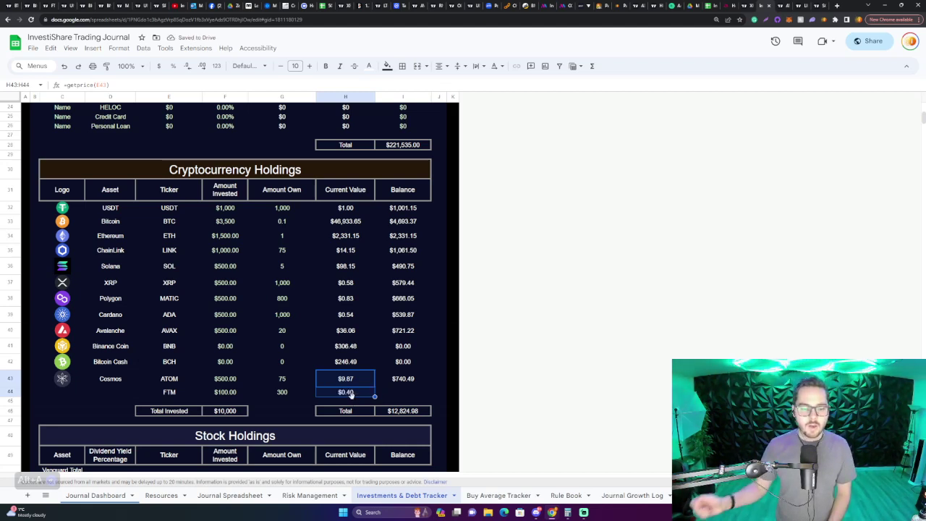
left_click(169, 392)
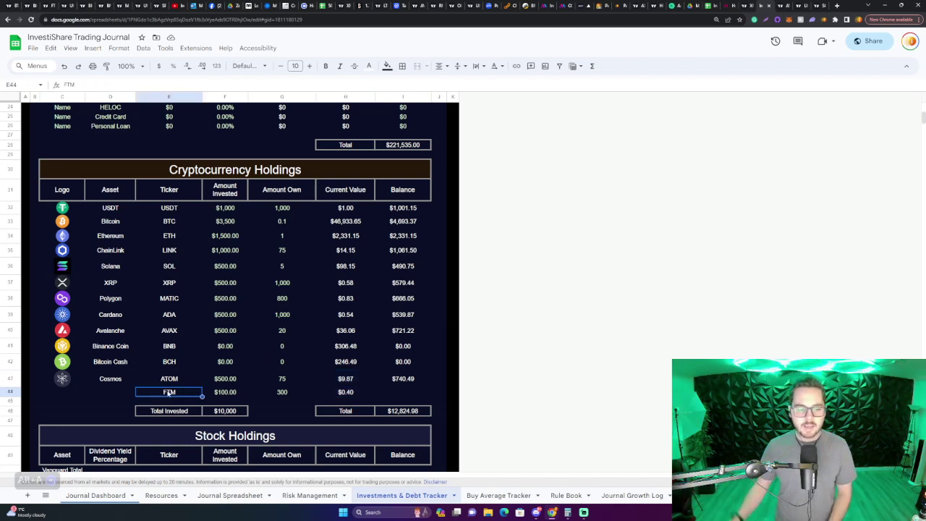
left_click(352, 395)
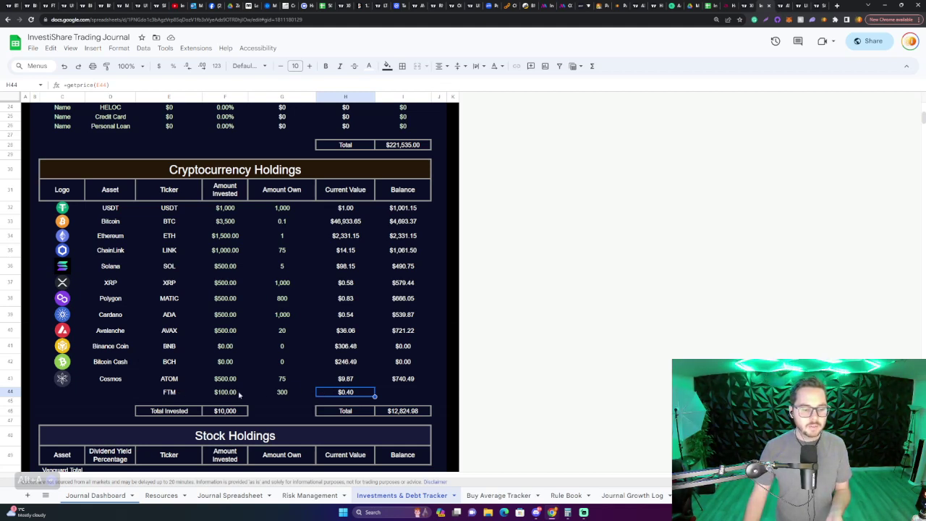
left_click(180, 393)
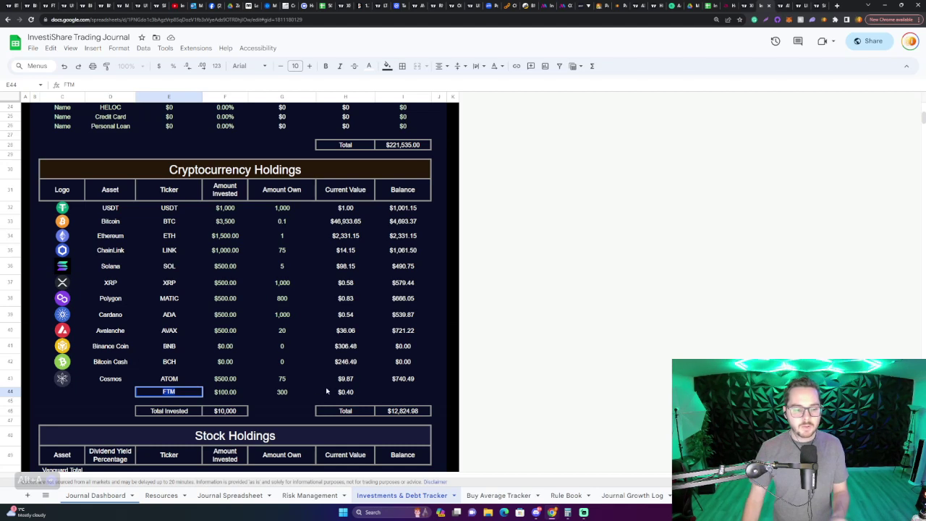
double_click(326, 391)
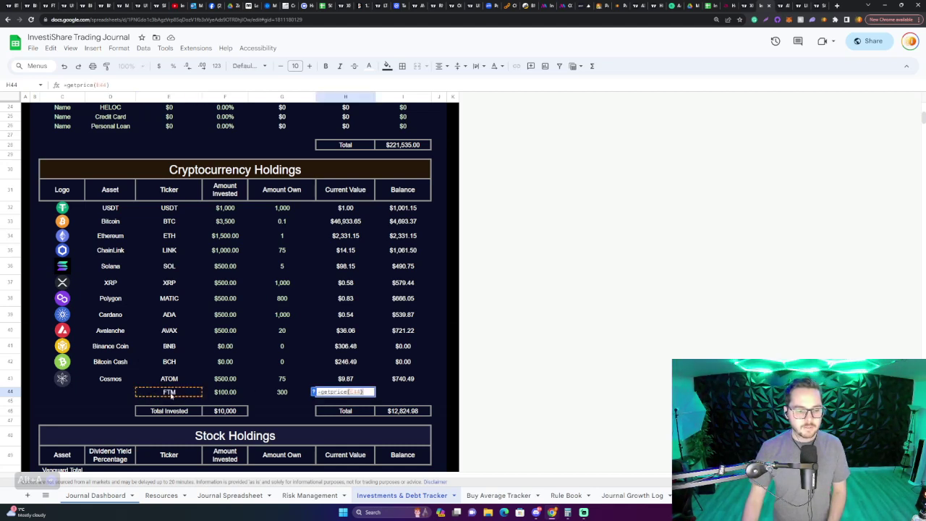
Fill the Balance formula down from Cosmos into the FTM row
left_click(381, 392)
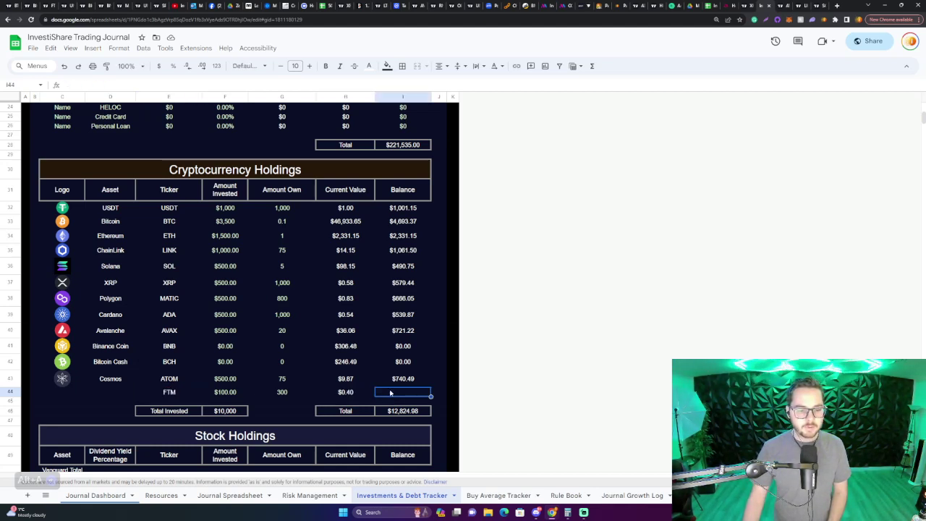
left_click(414, 384)
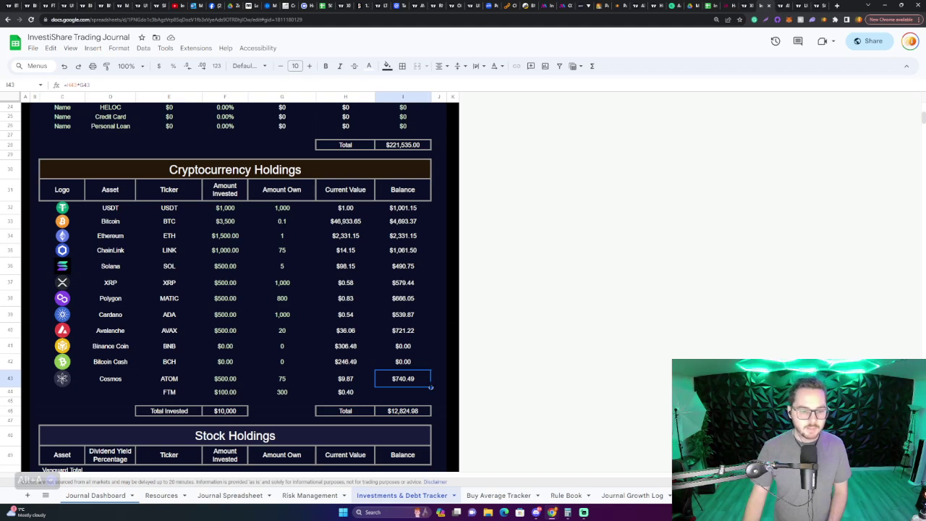
left_click_drag(430, 386, 431, 395)
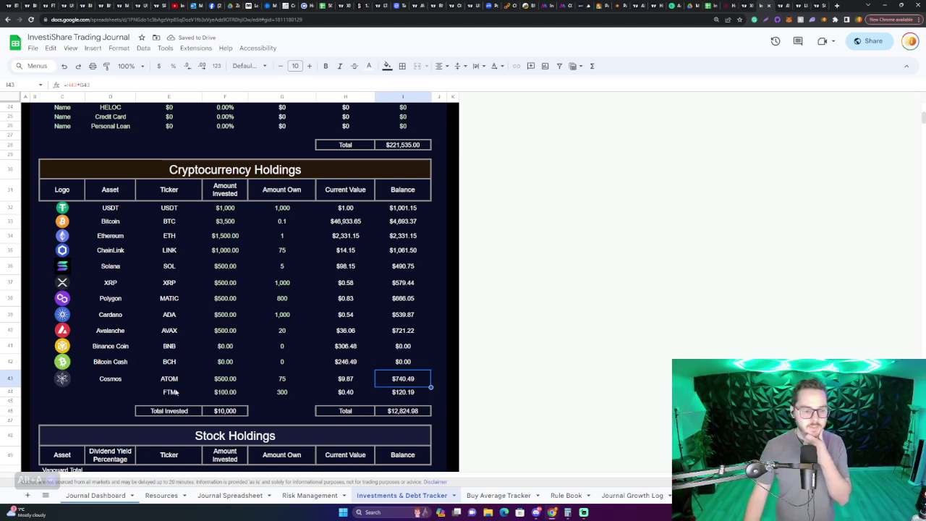
Look up the image insertion option for the FTM row's empty Logo cell and check the Cosmos logo cell above it
left_click(129, 394)
left_click(67, 391)
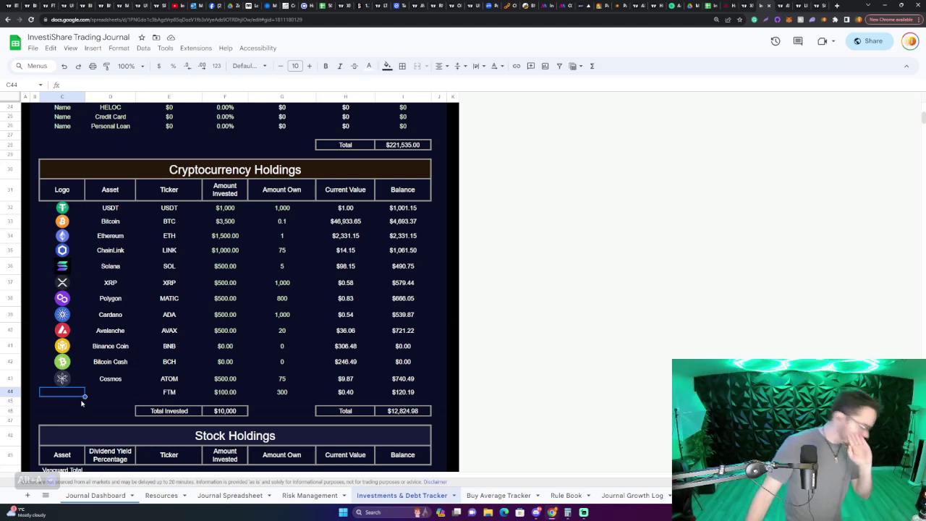
key("Up")
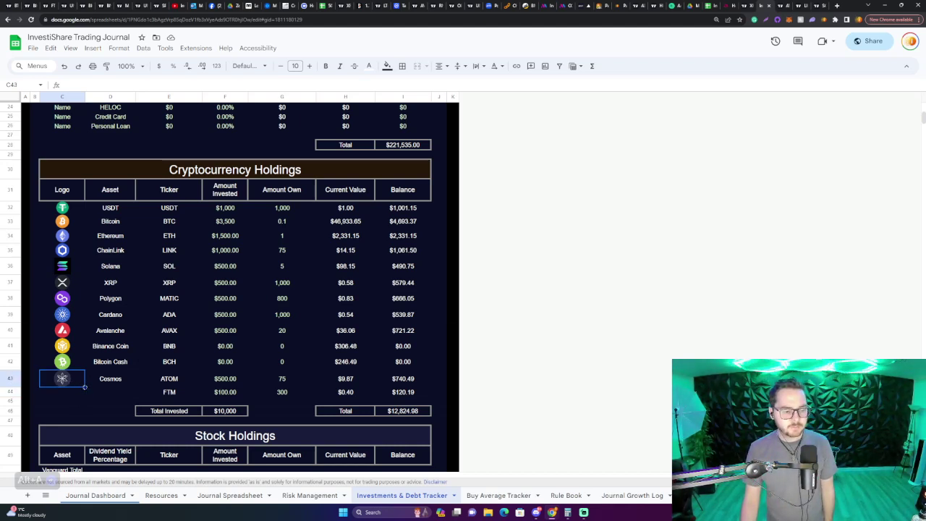
left_click(78, 394)
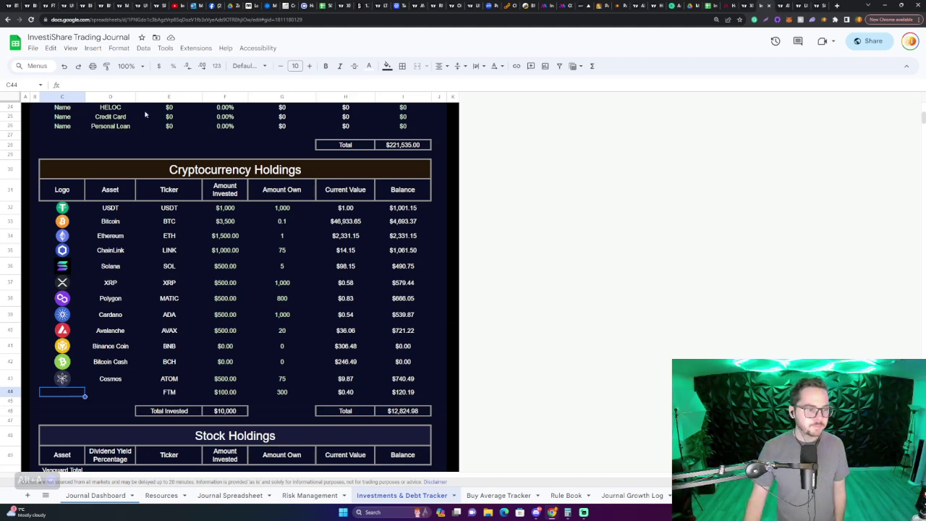
left_click(93, 48)
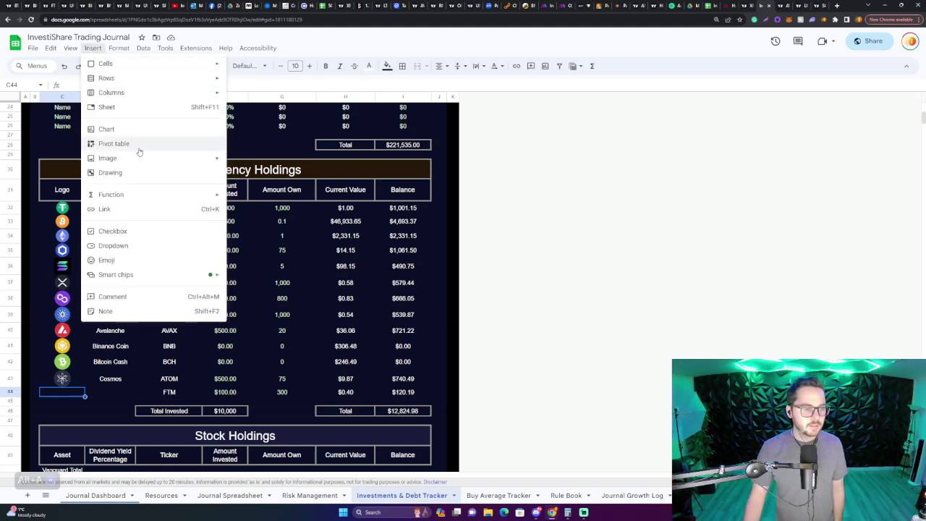
mouse_move(145, 159)
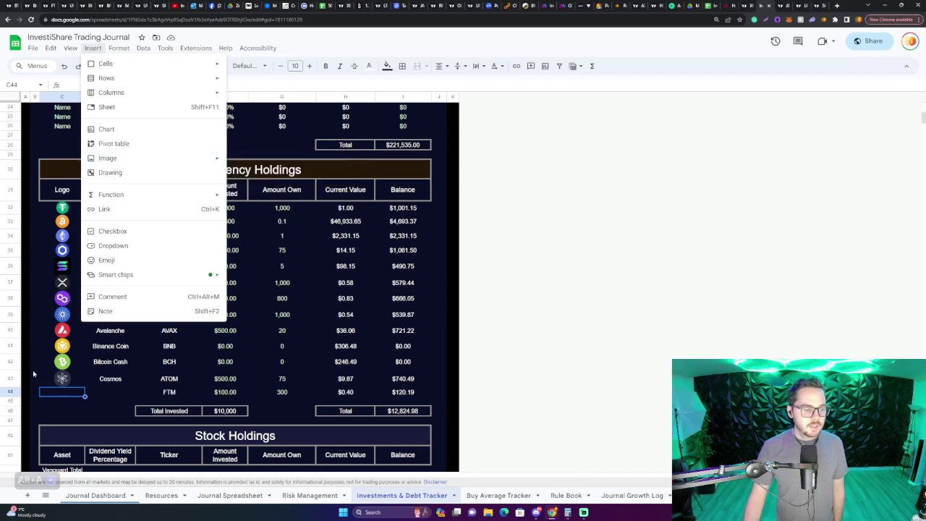
left_click(62, 383)
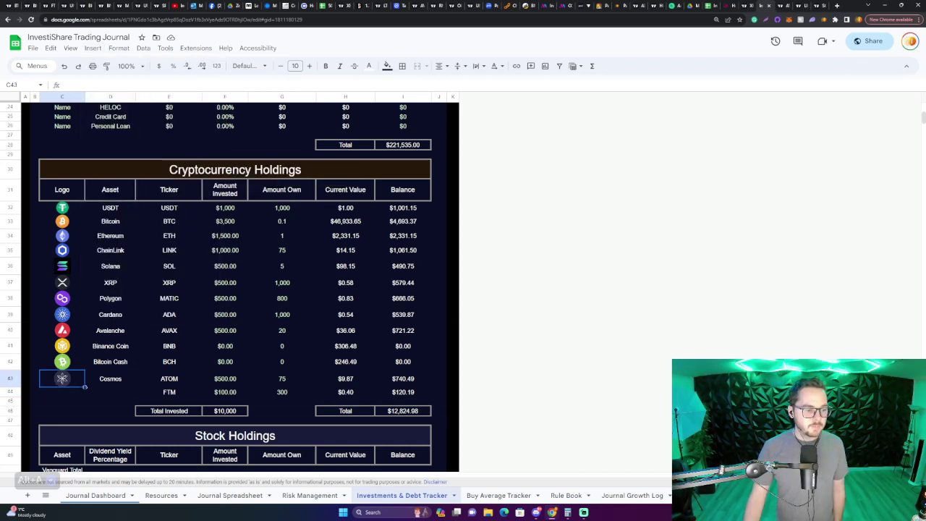
Fill the Cosmos logo down into the FTM row's Logo cell and check the copied logo
left_click_drag(84, 385, 10, 409)
left_click(47, 401)
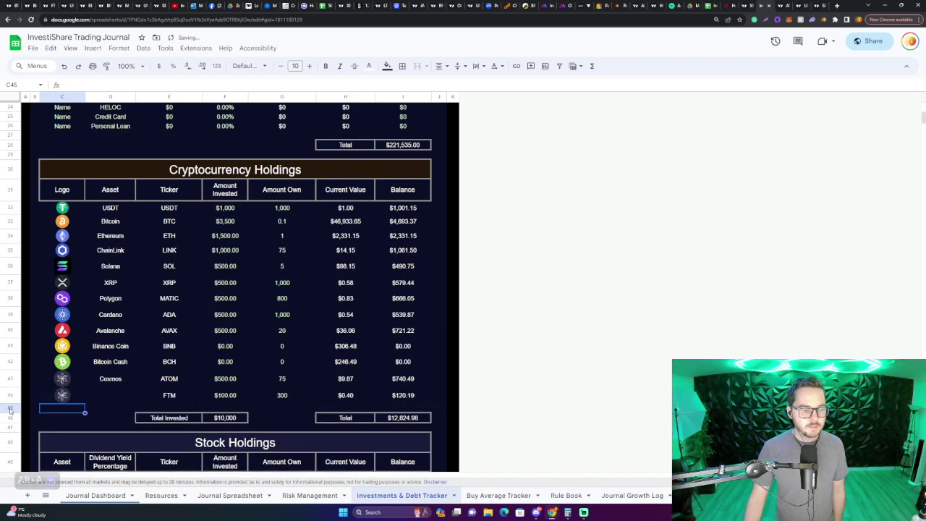
left_click(65, 395)
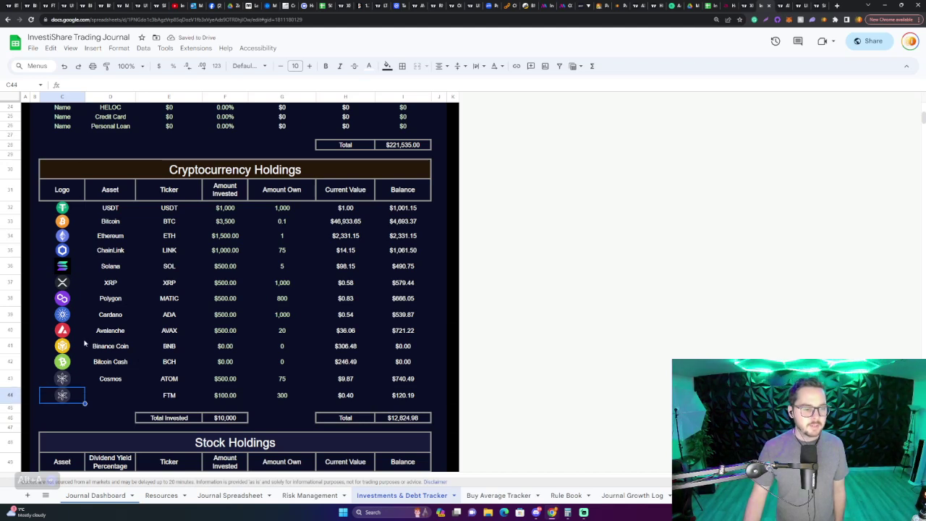
left_click(111, 395)
left_click(71, 398)
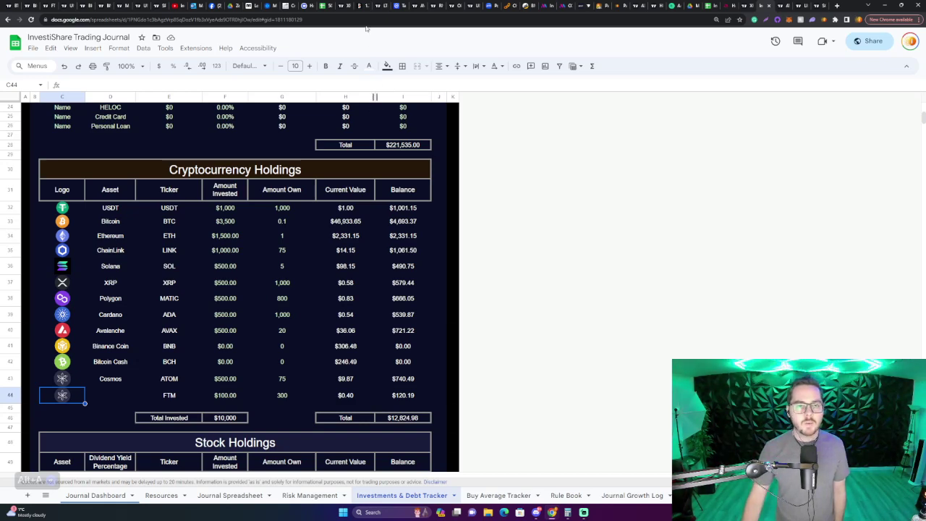
Switch to CoinMarketCap, search for FTM and open the Fantom coin page
left_click(398, 6)
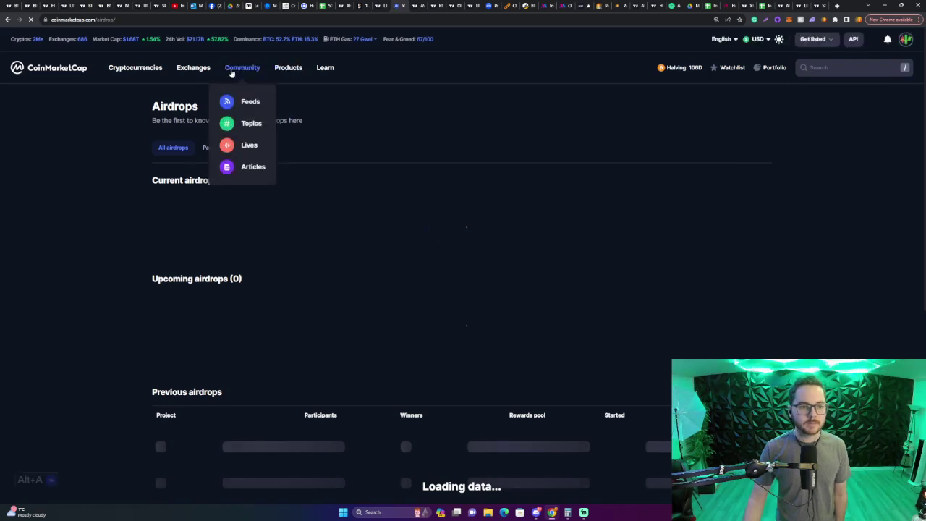
mouse_move(146, 72)
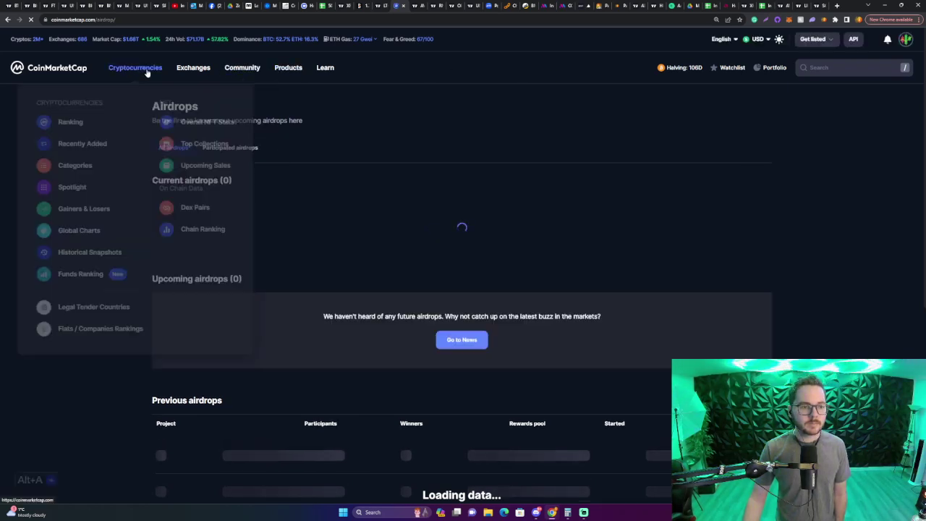
left_click(84, 122)
left_click(846, 69)
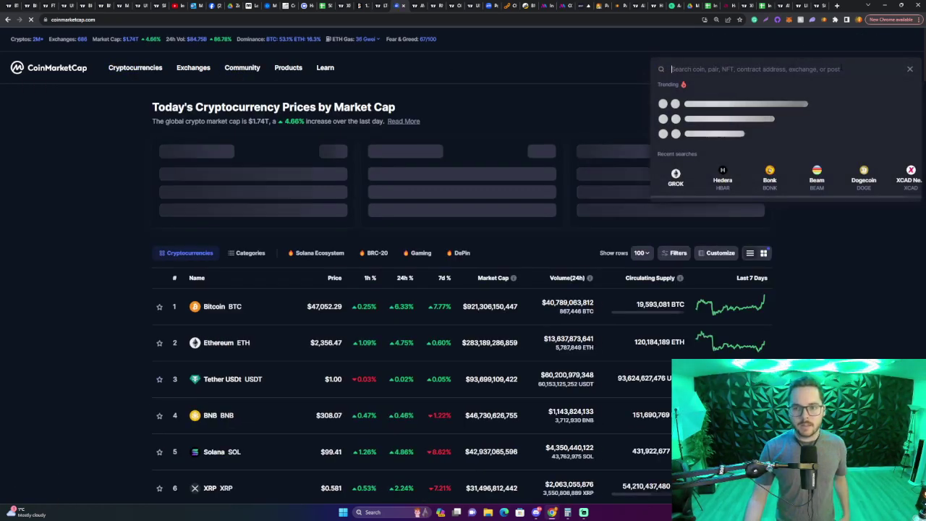
type("FTM")
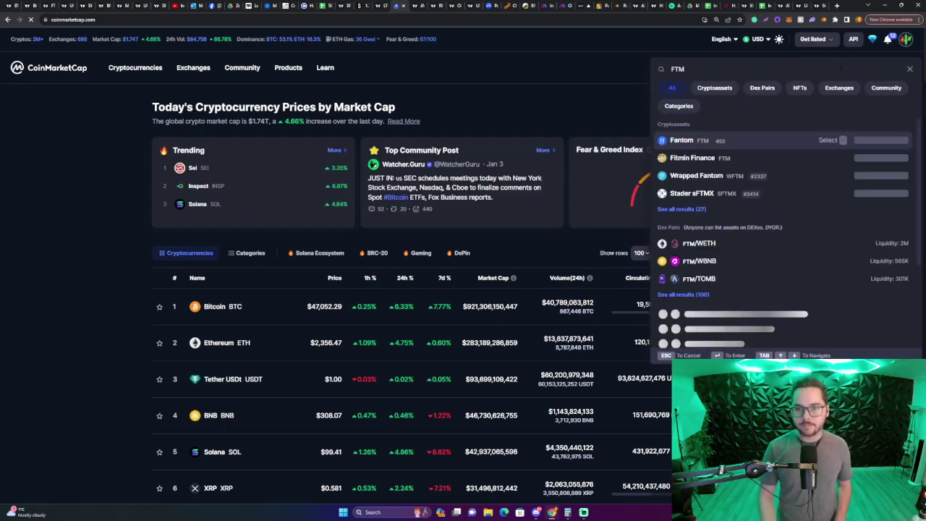
left_click(712, 141)
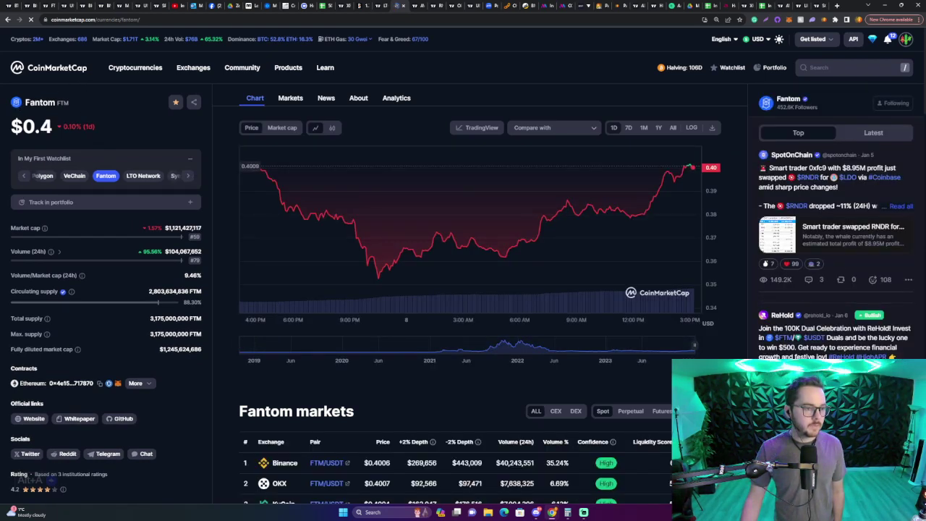
Look up the option for saving the Fantom logo image next to the coin's name
left_click_drag(22, 103, 62, 103)
left_click(68, 106)
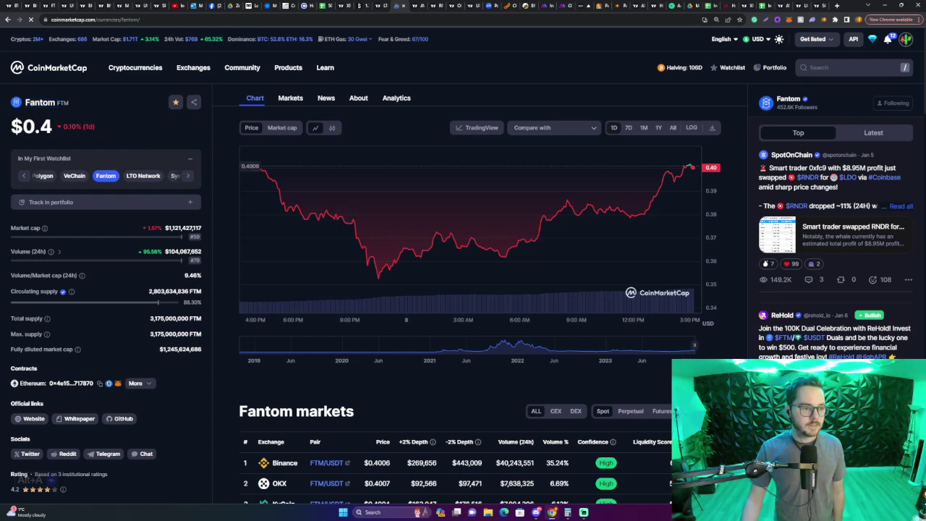
right_click(20, 103)
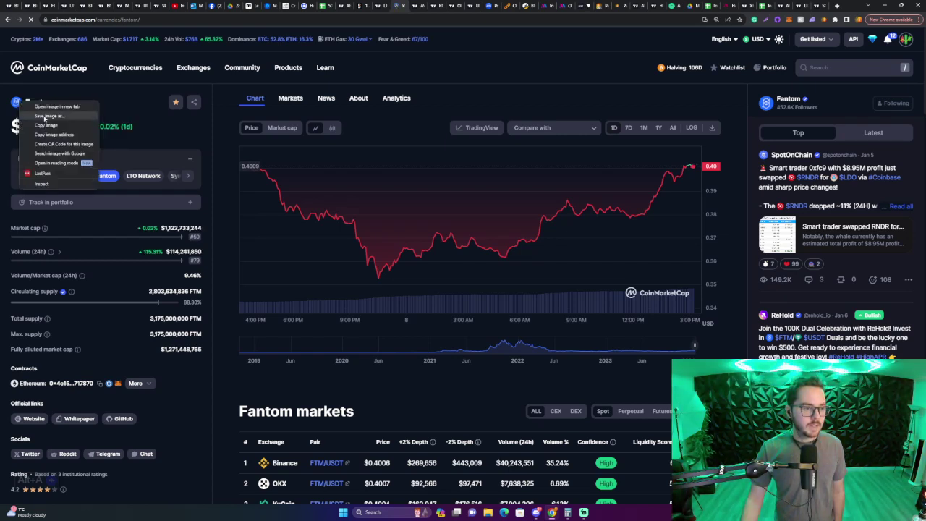
left_click(125, 113)
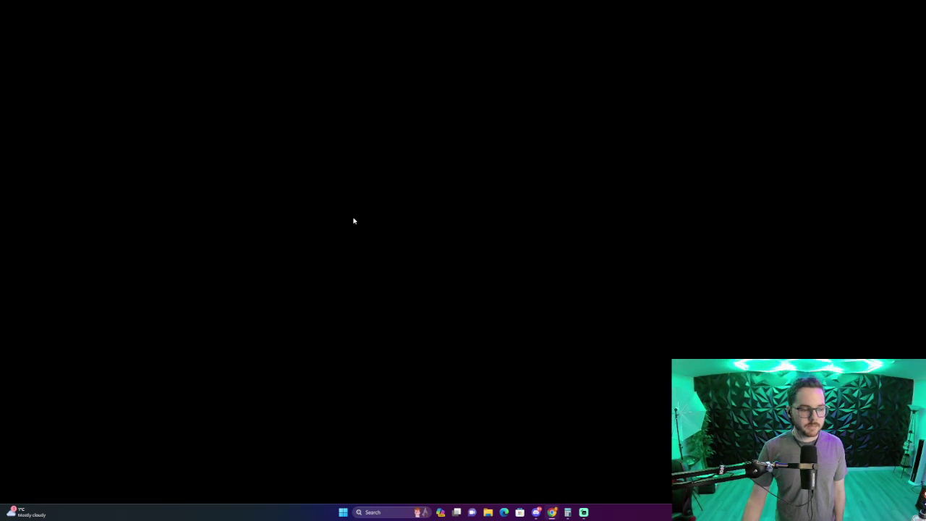
Switch back to the InvestiShare Trading Journal spreadsheet and reload the page
key("alt+Tab")
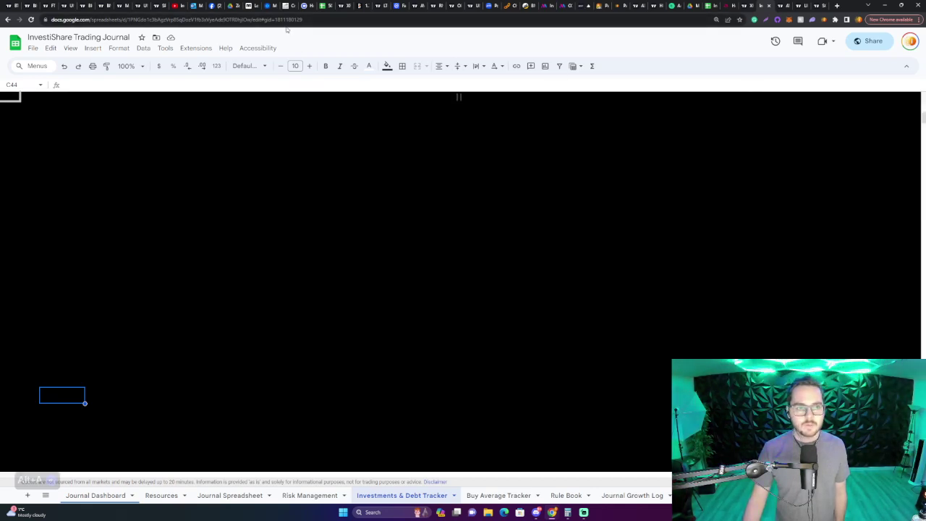
left_click(287, 19)
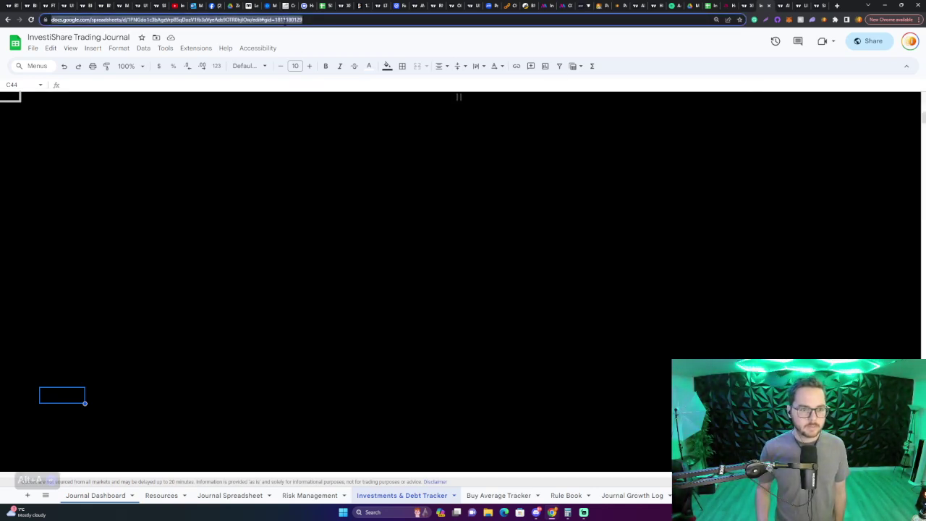
key("Return")
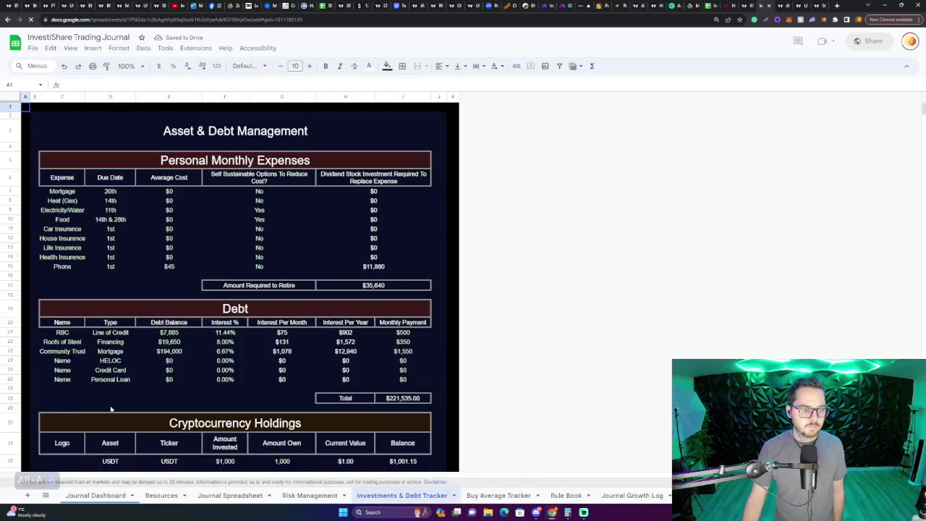
Delete the FTM row below Cosmos from the Cryptocurrency Holdings table
scroll(146, 398, "down", 5)
left_click(126, 378)
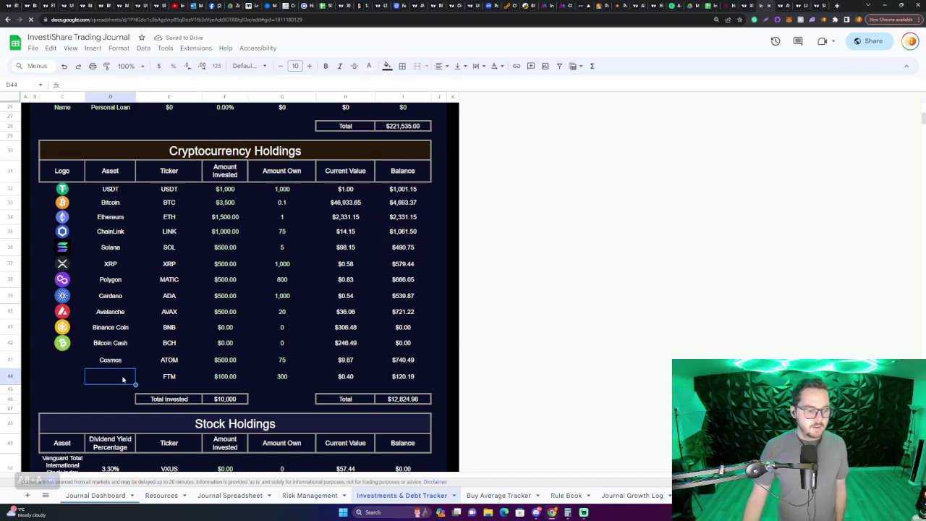
right_click(123, 380)
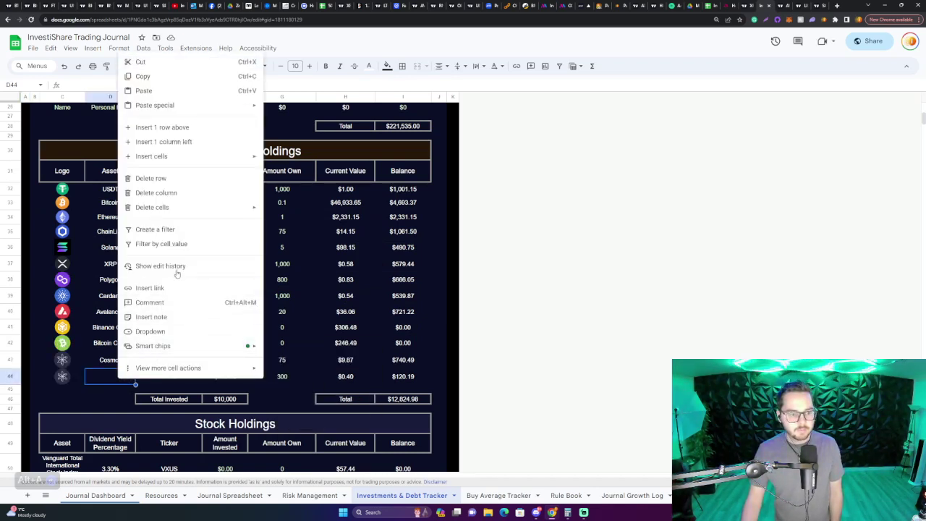
left_click(152, 178)
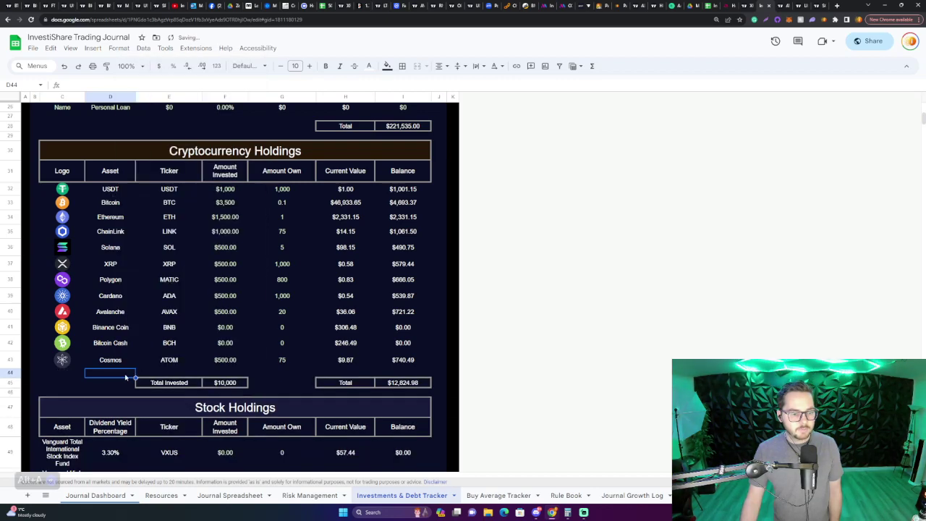
Check the GOOGLEFINANCE formulas in the Current Value cells for VXUS and VYM in the Stock Holdings table
scroll(144, 381, "down", 5)
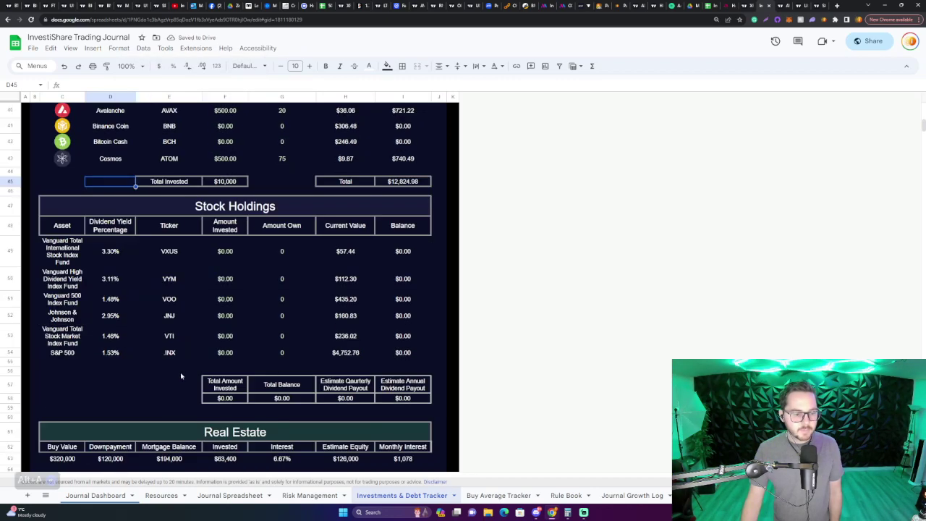
scroll(141, 264, "up", 4)
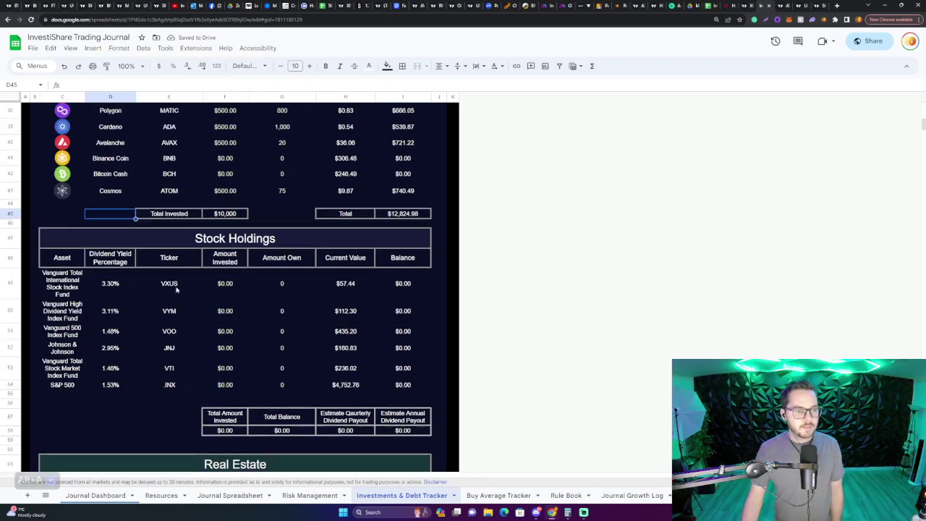
scroll(217, 224, "down", 2)
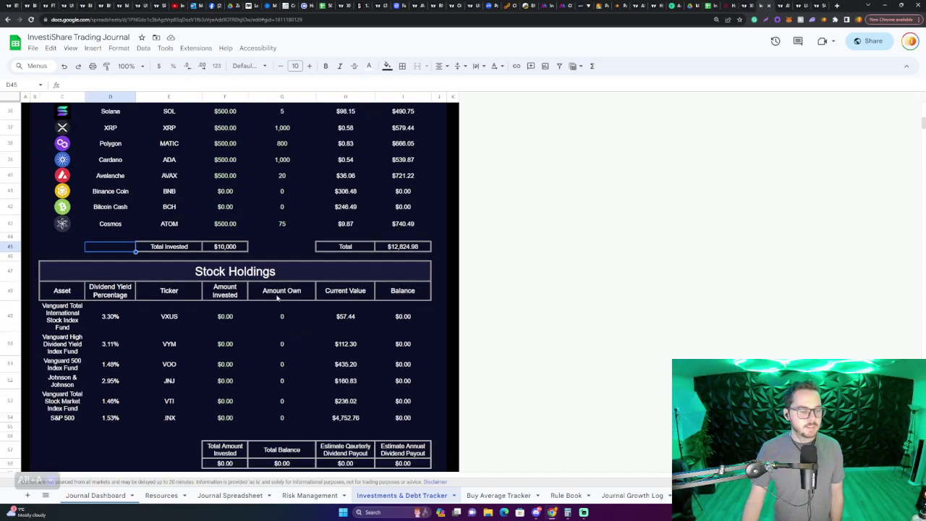
left_click(349, 318)
left_click(357, 345)
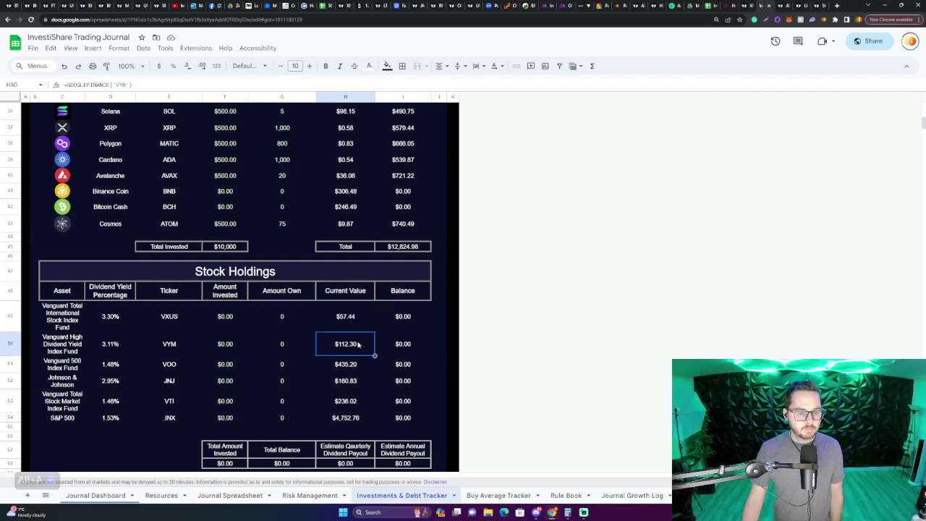
double_click(357, 345)
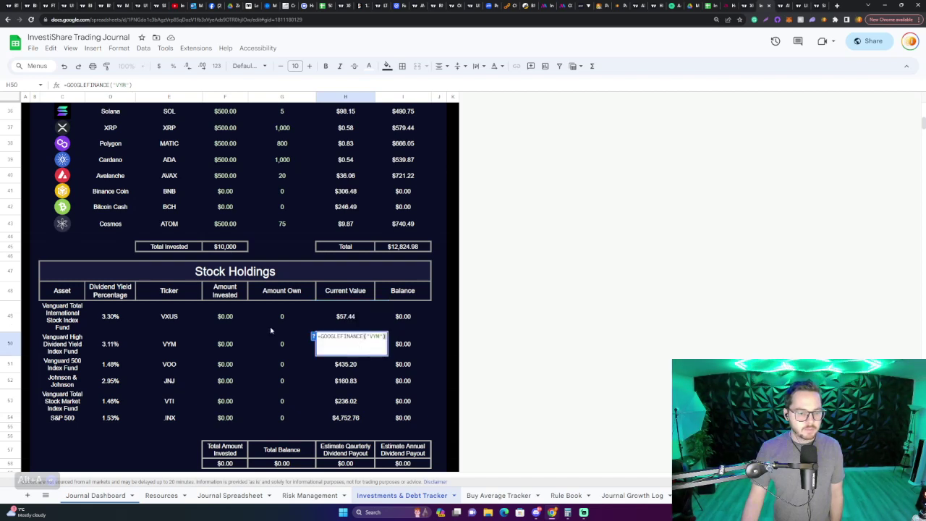
left_click(353, 319)
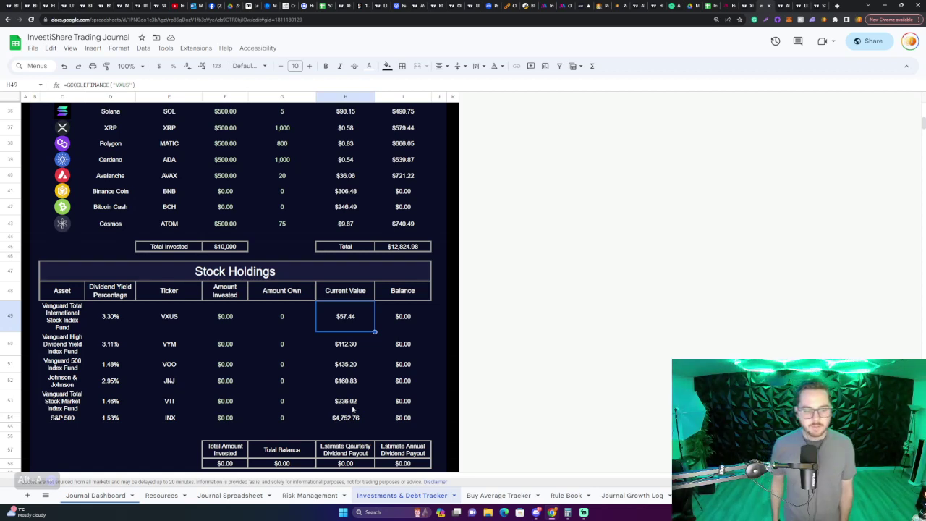
Review the VXUS Amount Invested and Amount Own cells and the quarterly and annual dividend payout formulas in Stock Holdings
scroll(268, 289, "down", 1)
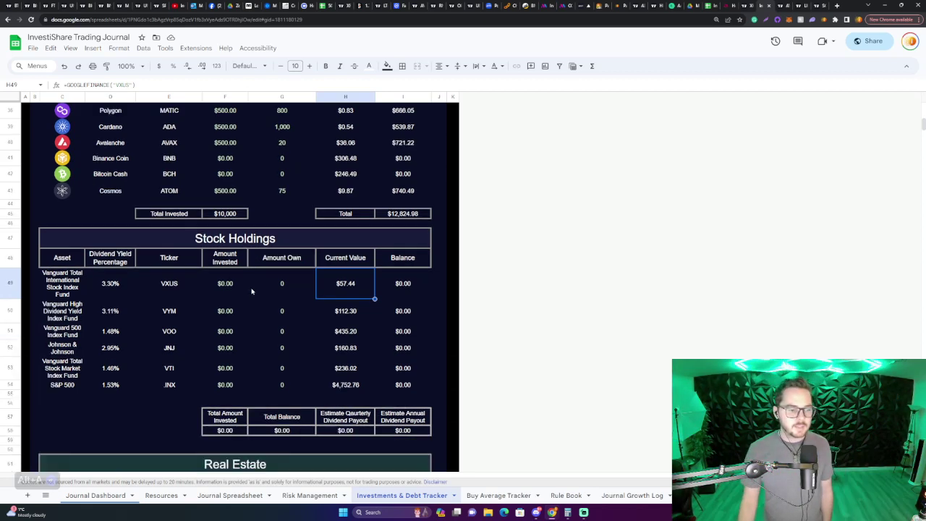
scroll(250, 292, "up", 1)
scroll(239, 296, "down", 1)
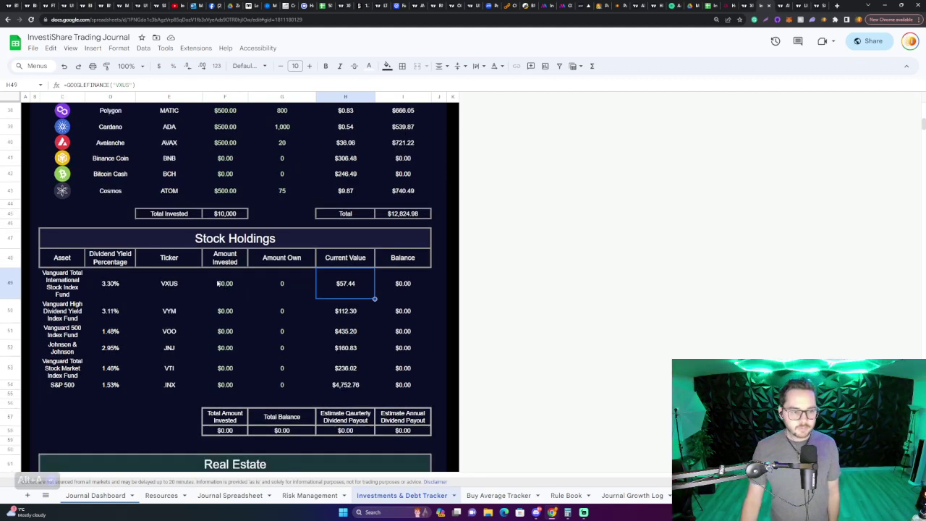
left_click(227, 284)
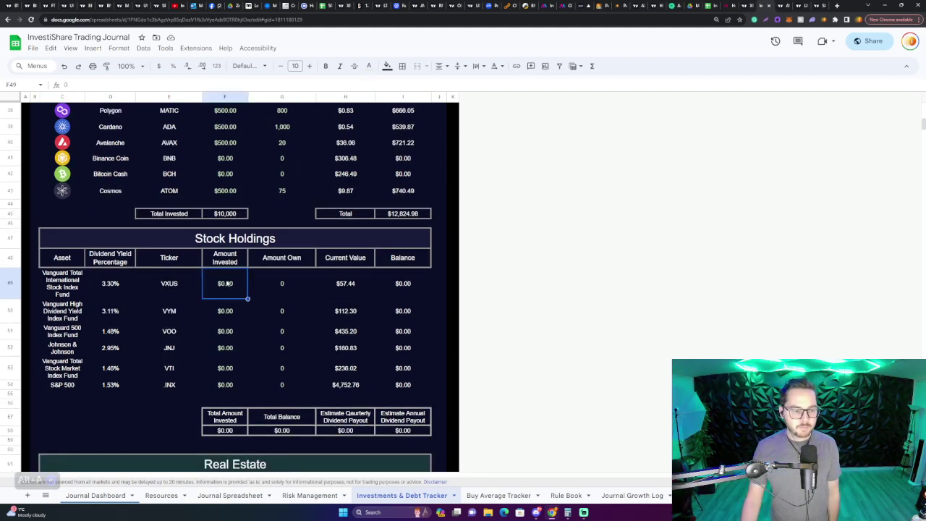
left_click(289, 283)
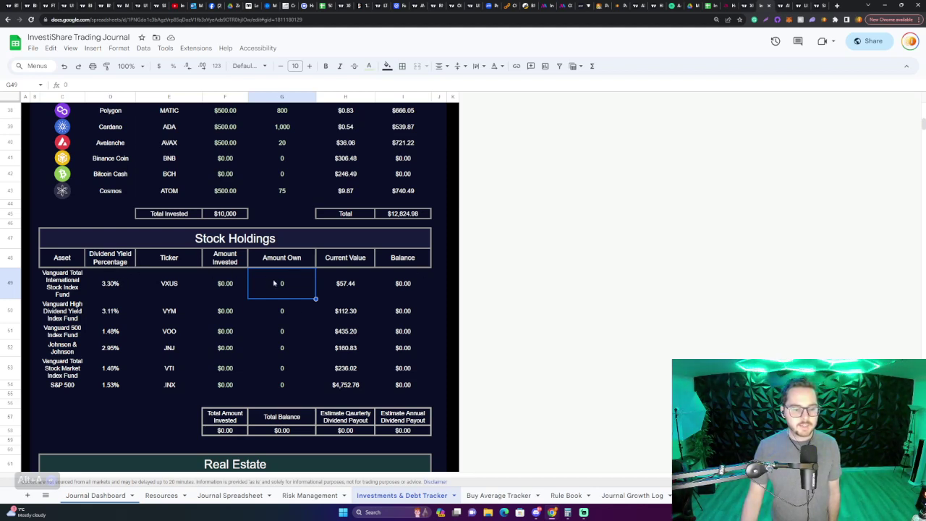
left_click(355, 432)
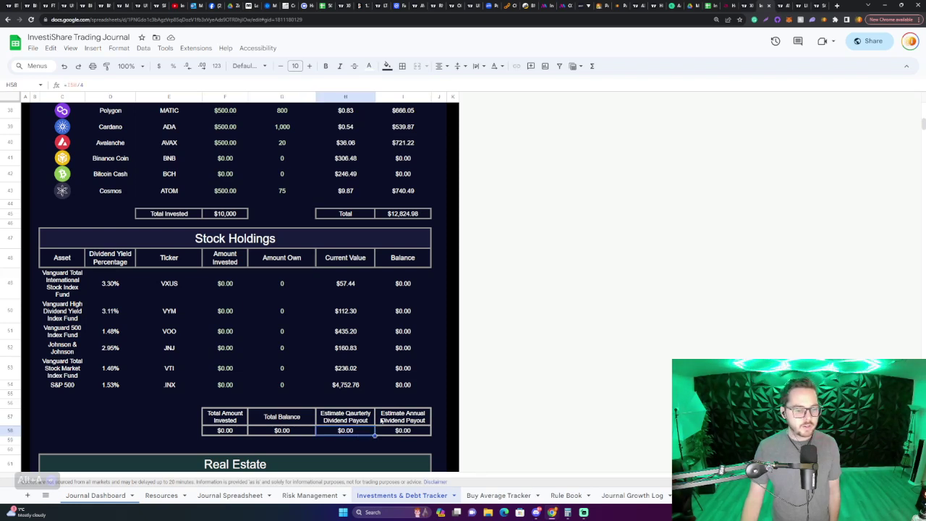
left_click(417, 432)
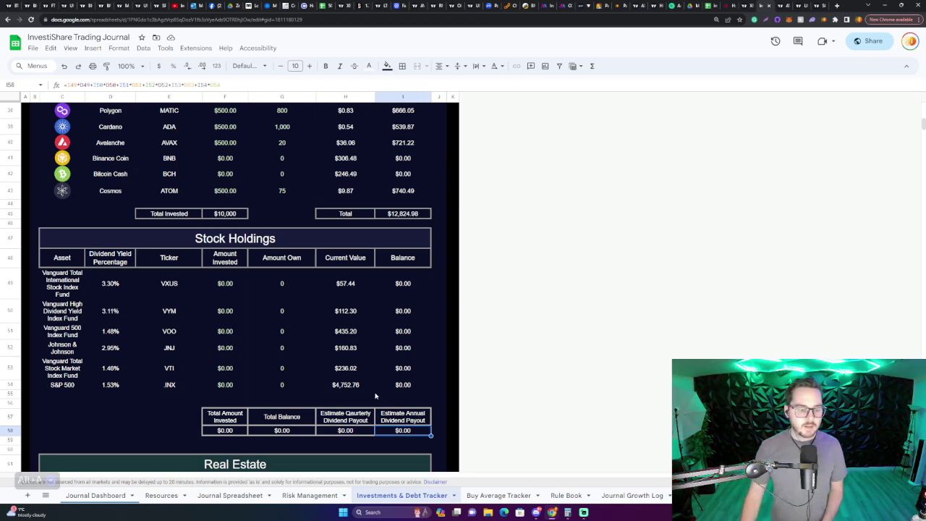
Review the Buy Value, Downpayment, Mortgage Balance and Estimate Equity cells in the Real Estate table
scroll(374, 396, "down", 2)
left_click(282, 424)
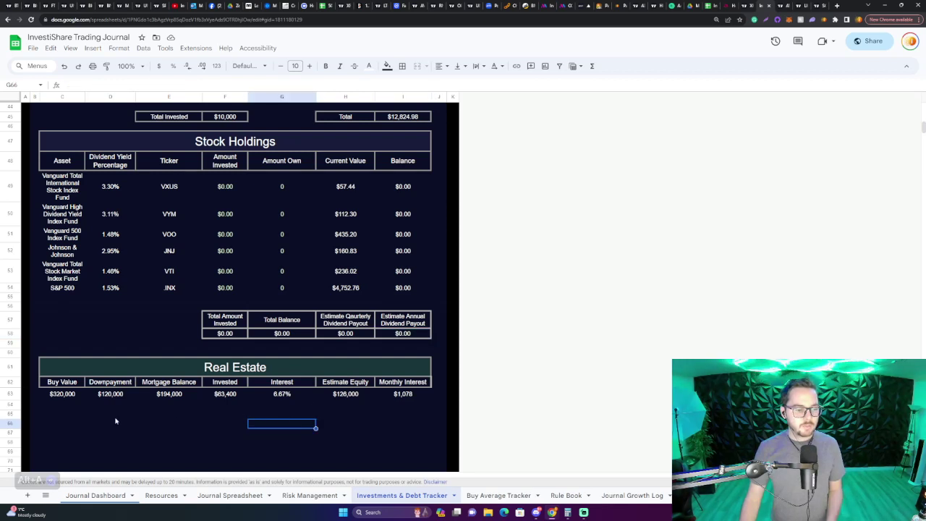
left_click(71, 396)
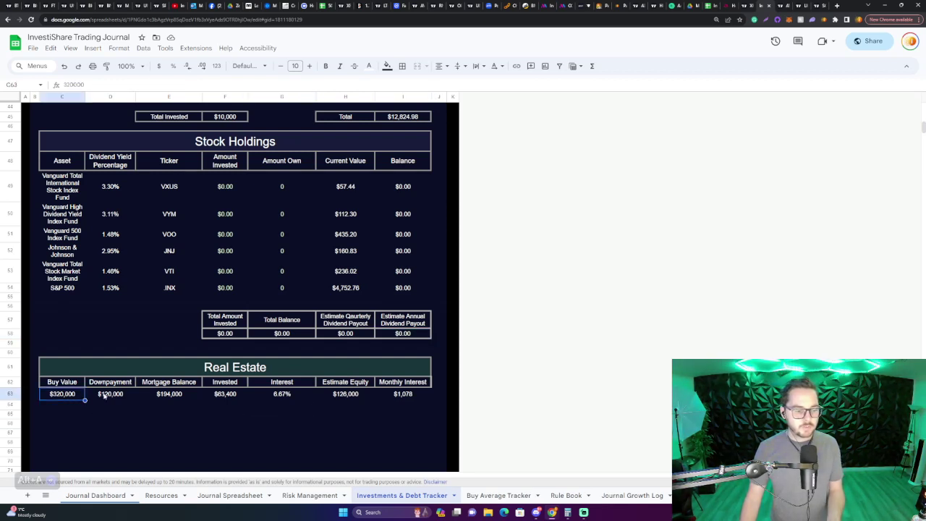
left_click(103, 395)
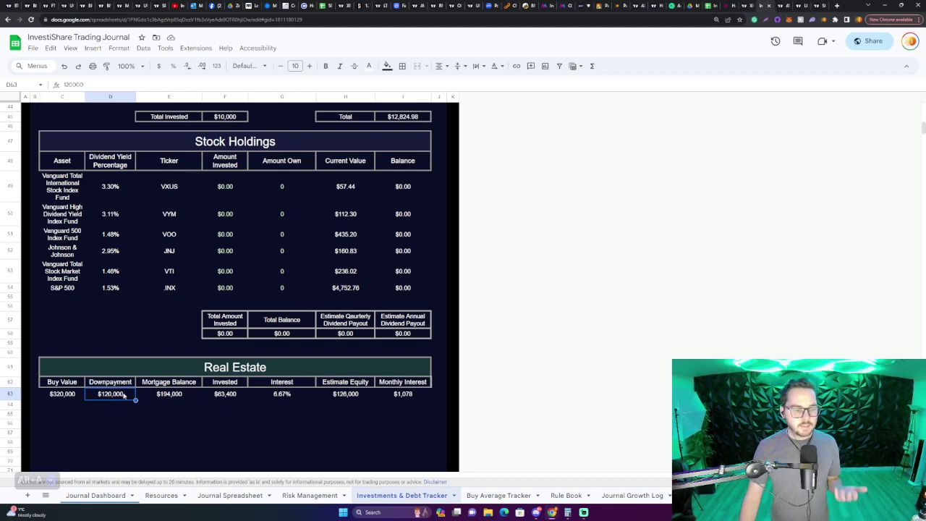
left_click(70, 394)
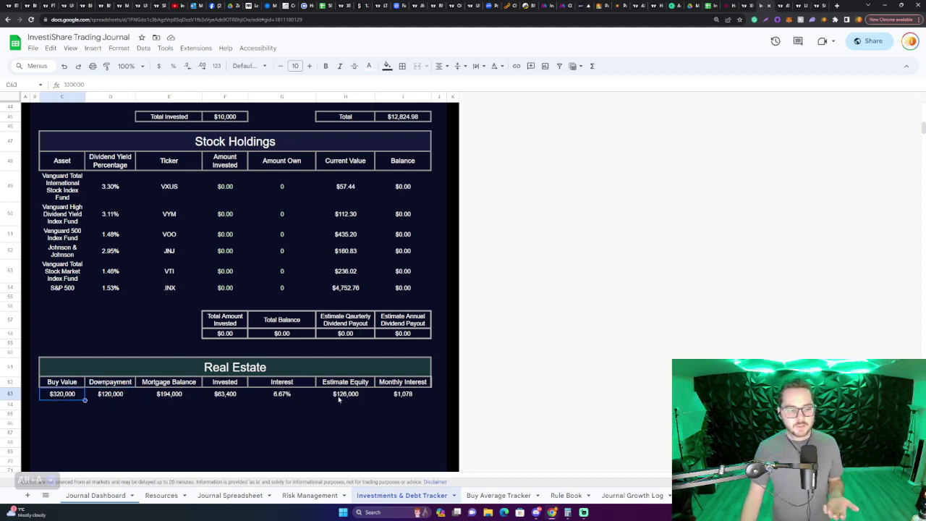
left_click(177, 395)
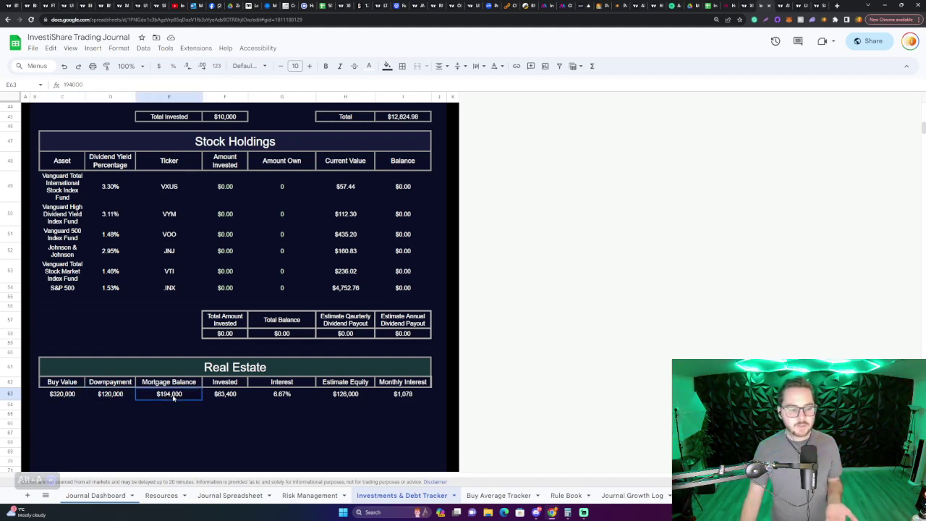
left_click(344, 394)
left_click(315, 415)
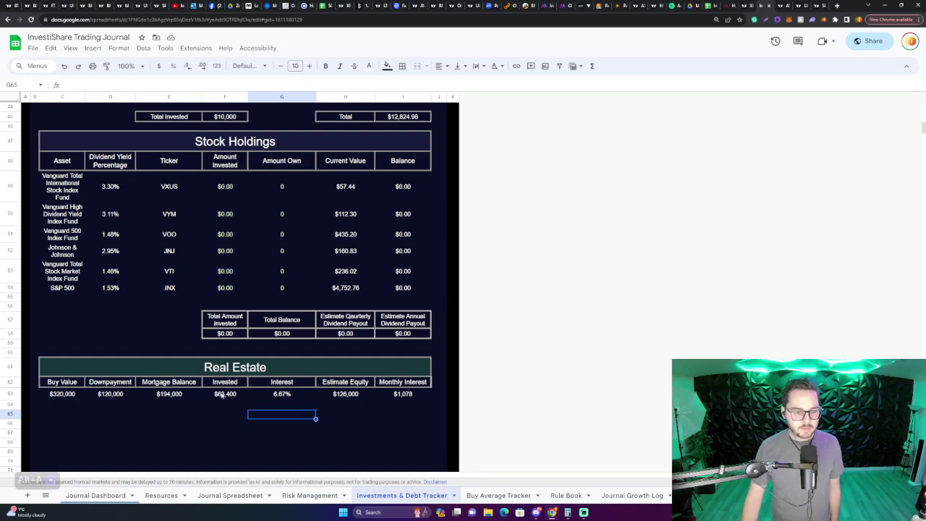
Look through the Rule Book, Journal Growth Log, Risk Management and Journal Spreadsheet sheets, finishing on the Resources sheet
scroll(224, 395, "up", 2)
scroll(224, 394, "down", 2)
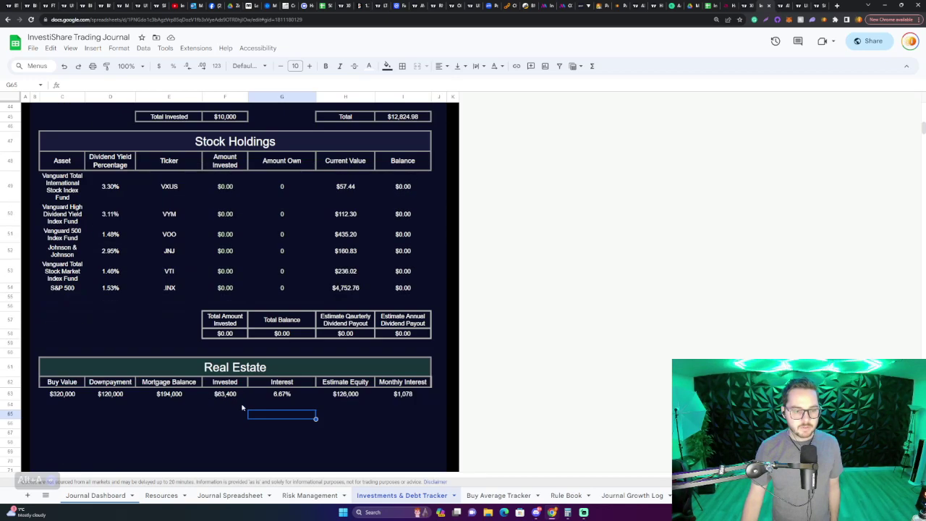
scroll(232, 398, "up", 5)
scroll(242, 407, "up", 1)
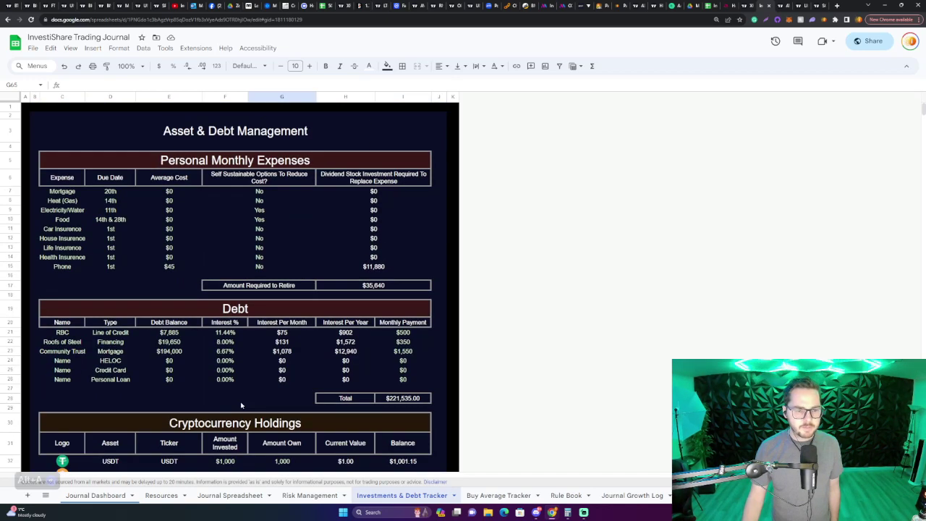
left_click(475, 496)
left_click(552, 495)
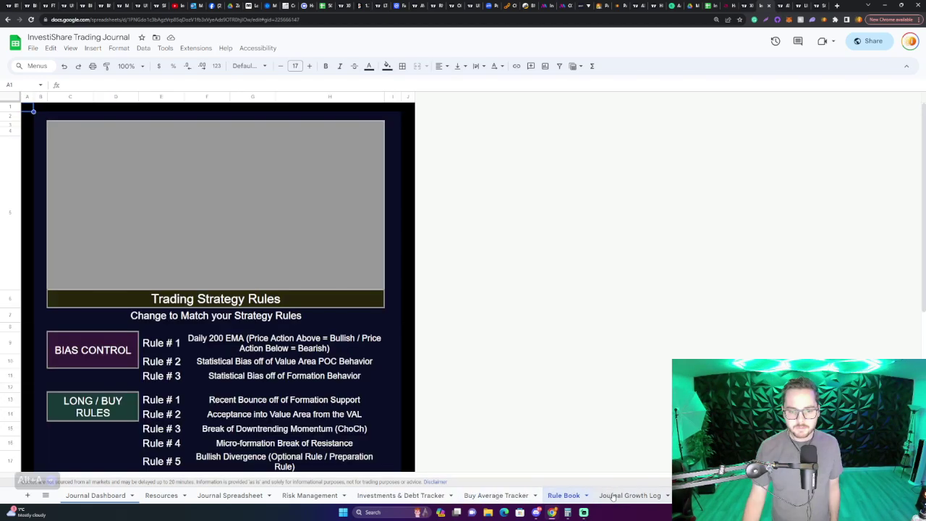
left_click(624, 497)
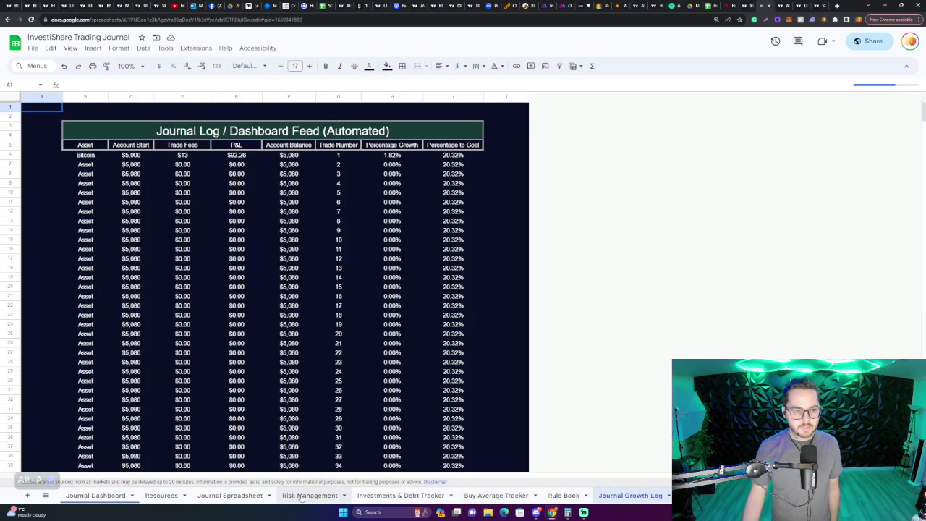
left_click(301, 497)
left_click(229, 496)
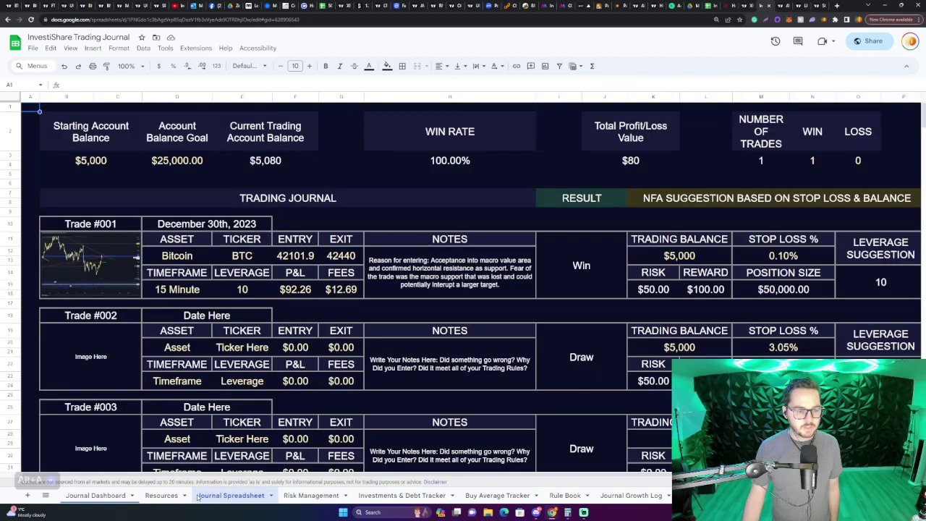
left_click(170, 498)
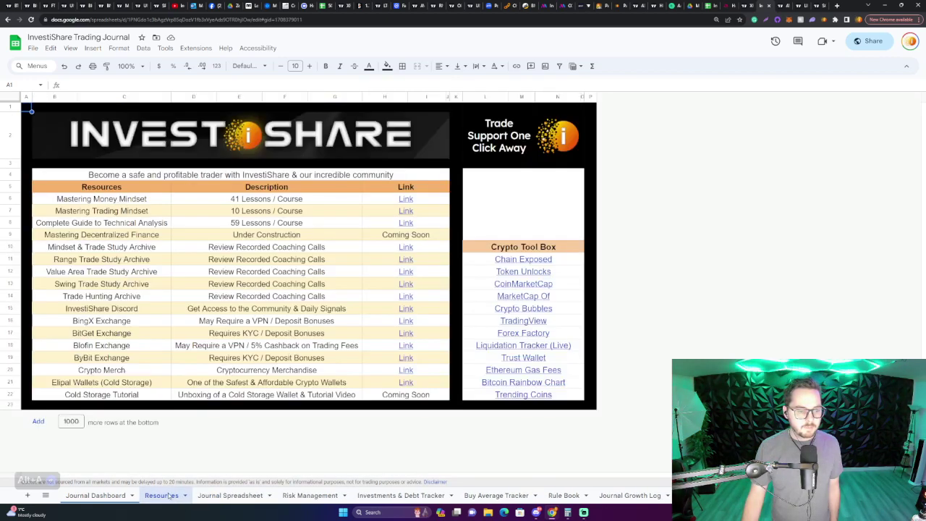
left_click(109, 498)
left_click(163, 496)
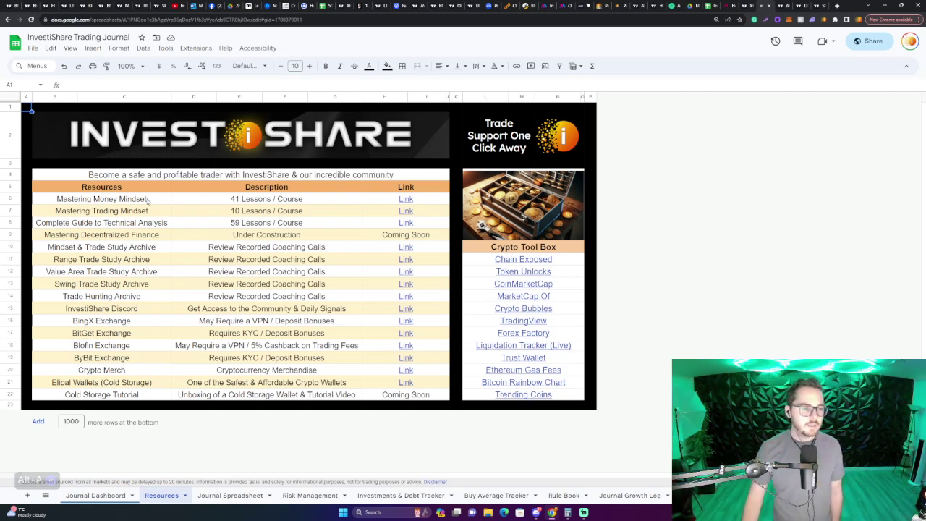
Review the course rows on the Resources sheet, from Mastering Money Mindset through Mastering Decentralized Finance
left_click_drag(149, 202, 190, 203)
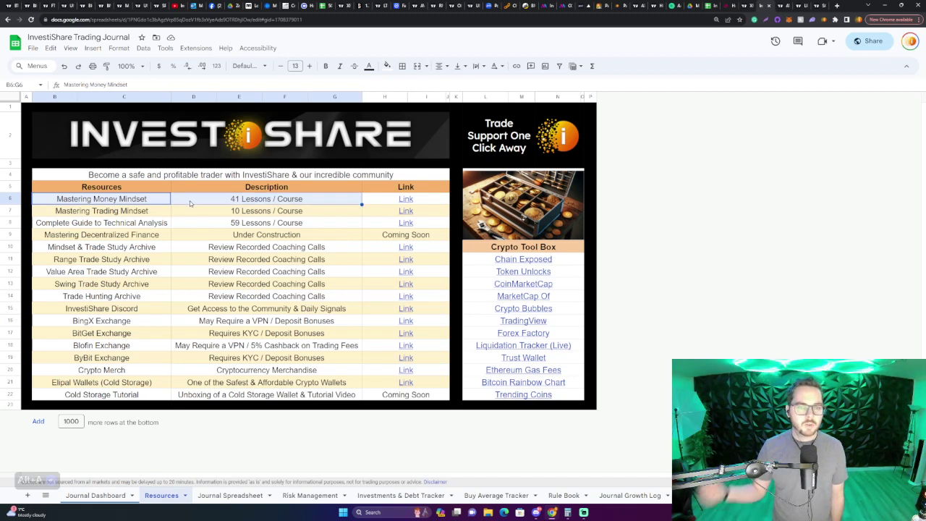
left_click(191, 204)
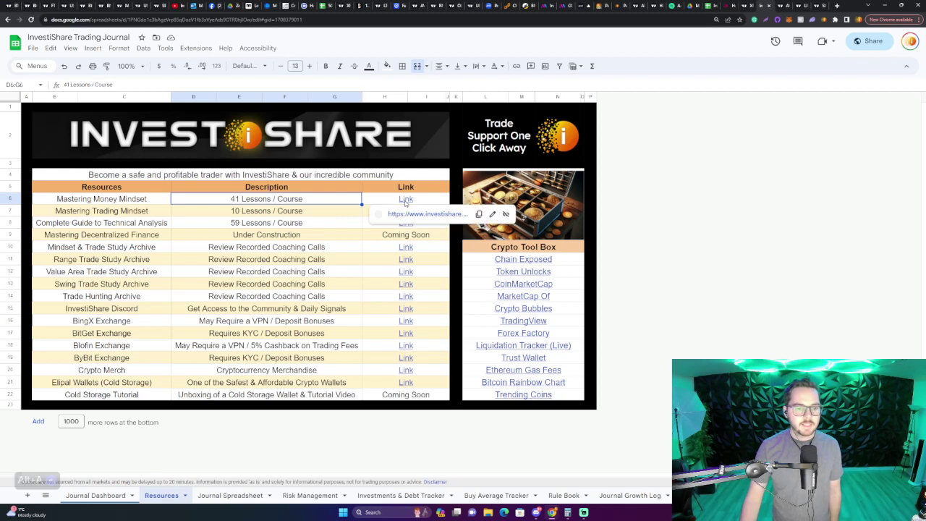
key("Left")
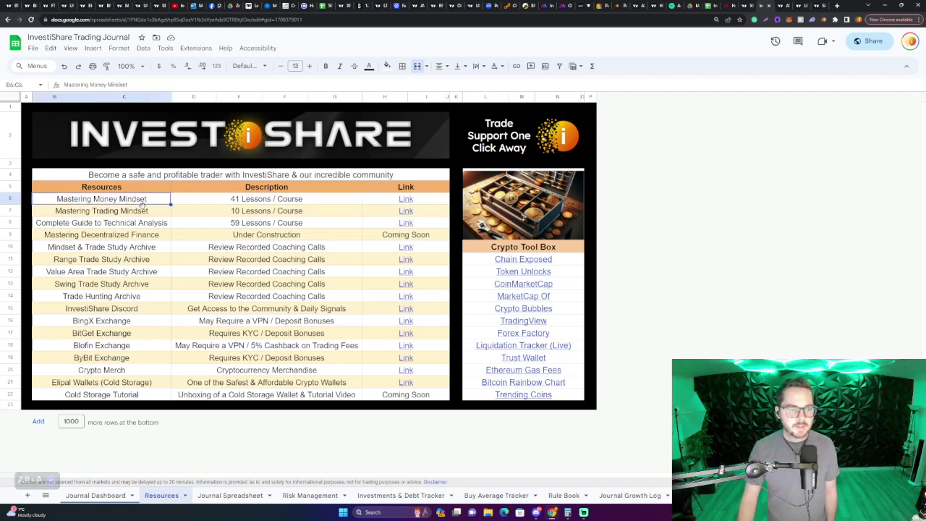
left_click(143, 213)
left_click(156, 227)
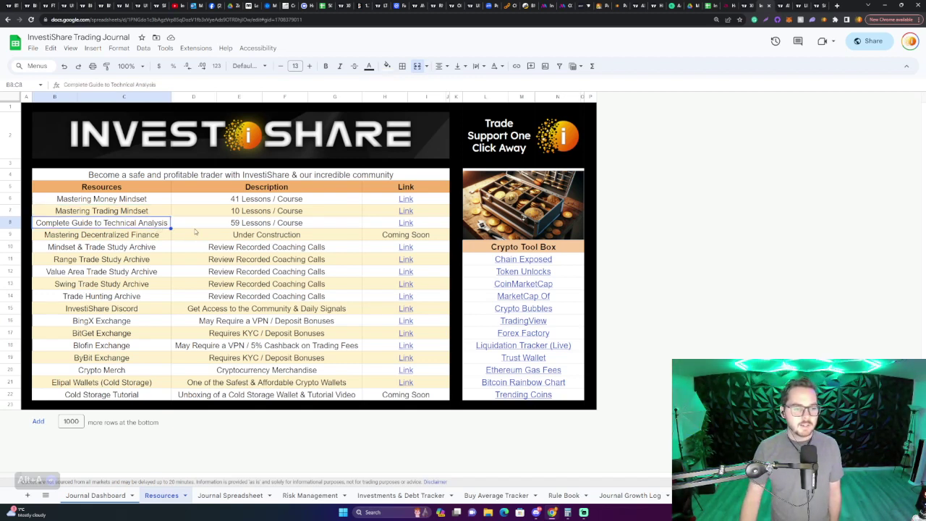
left_click(243, 236)
left_click(136, 237)
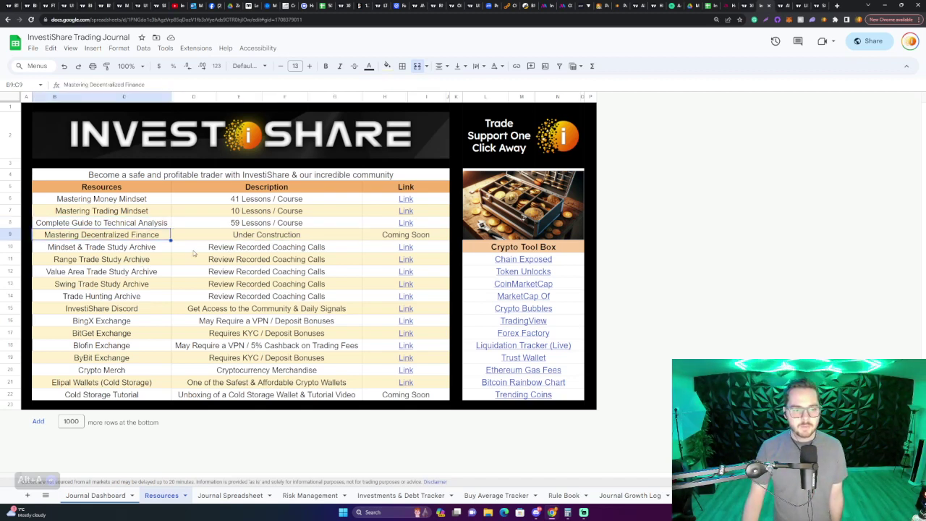
Review the recorded coaching archive rows and the InvestiShare Discord row, previewing the Discord invite link
left_click(133, 250)
left_click_drag(131, 250, 348, 298)
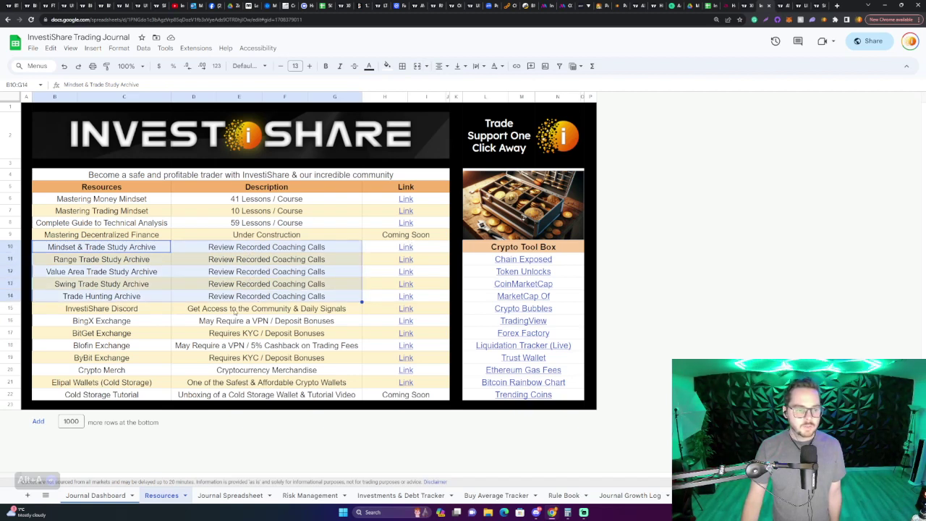
left_click(148, 310)
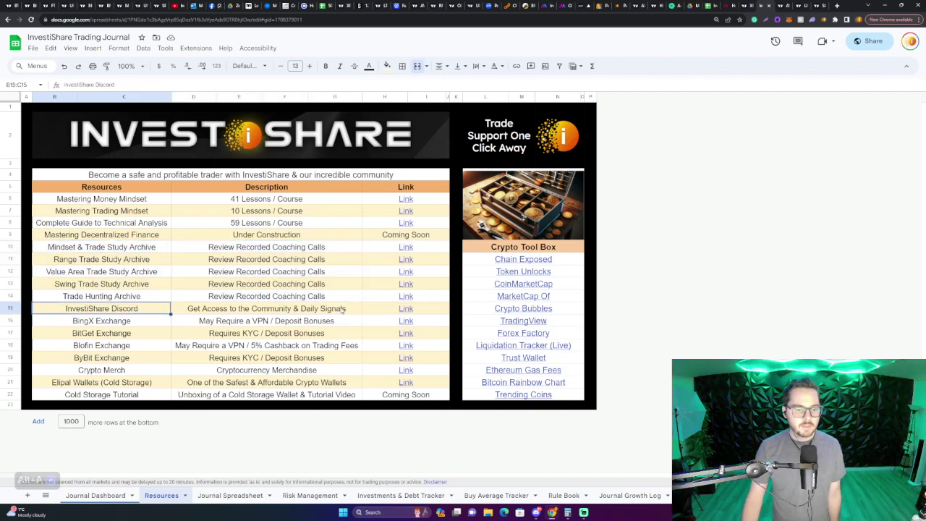
left_click(343, 310)
mouse_move(406, 313)
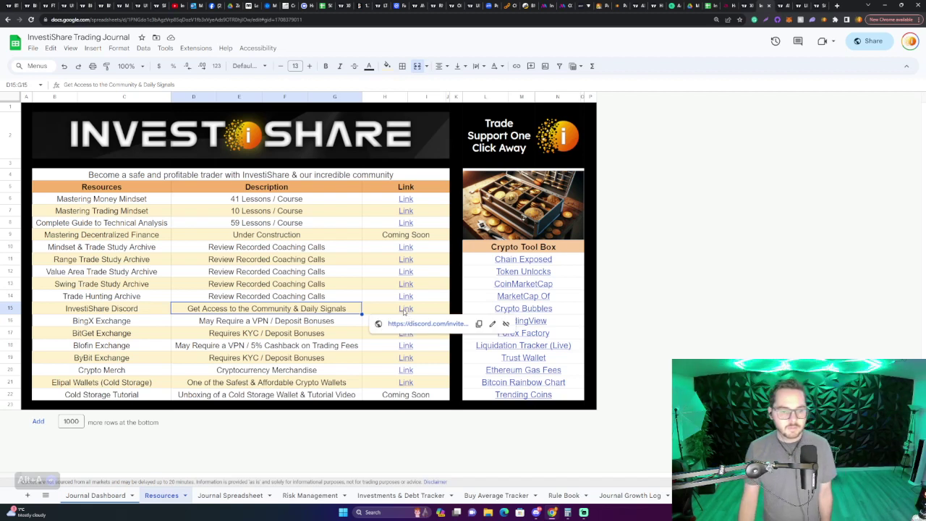
Review the BingX, BitGet, Blofin and ByBit exchange rows and their VPN, KYC and bonus descriptions
left_click(150, 323)
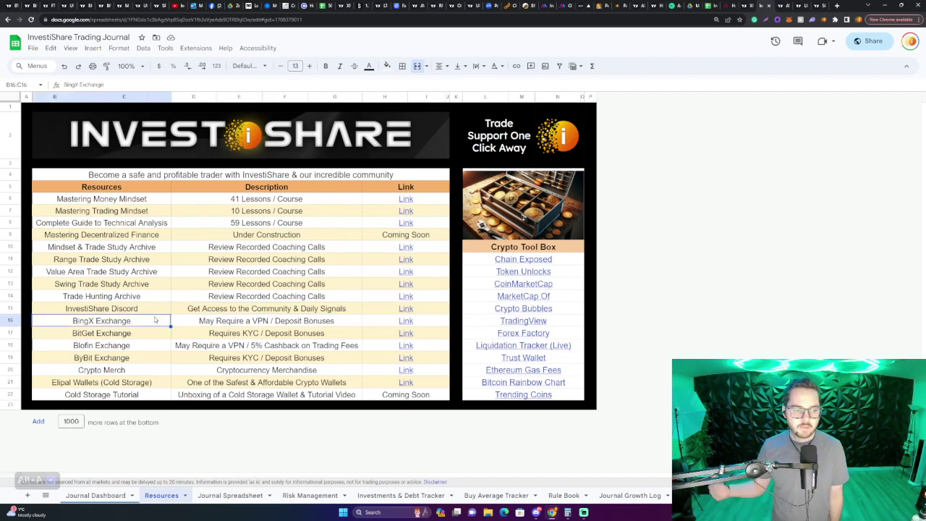
left_click_drag(154, 320, 251, 365)
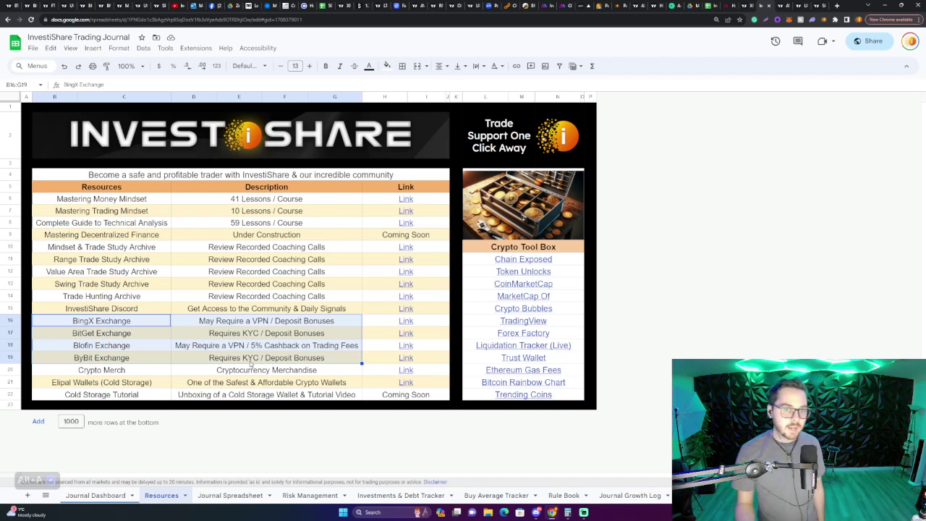
left_click(338, 334)
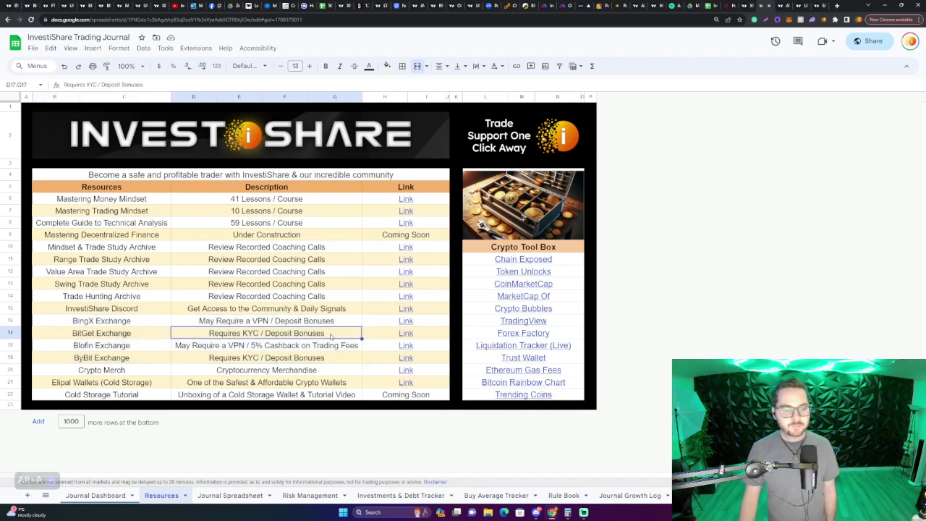
left_click(146, 326)
left_click_drag(145, 327, 142, 357)
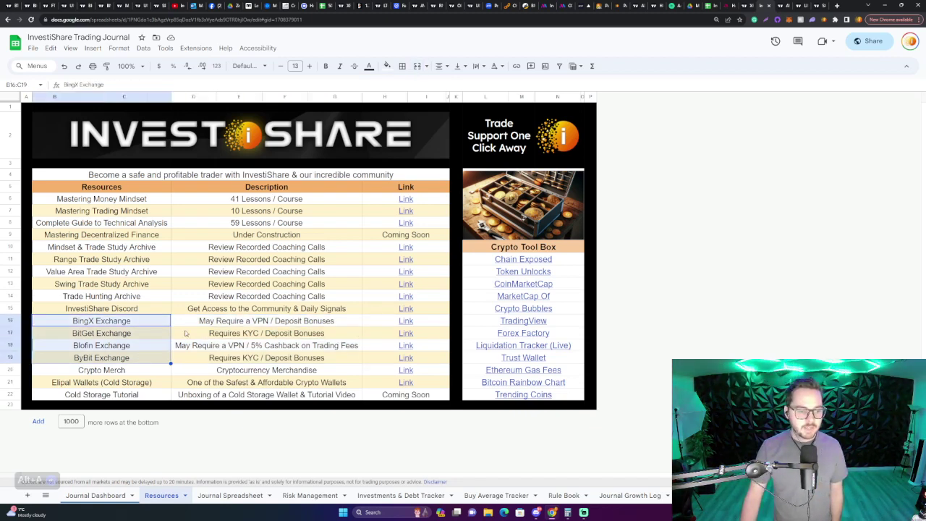
left_click(204, 326)
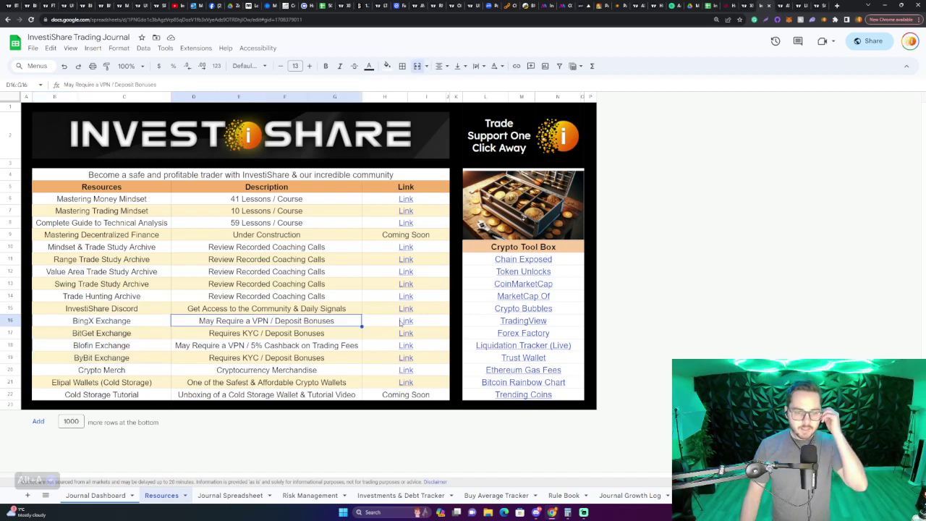
Review the Crypto Merch, Elipal Wallets and Cold Storage Tutorial rows of the Resources table
left_click(136, 371)
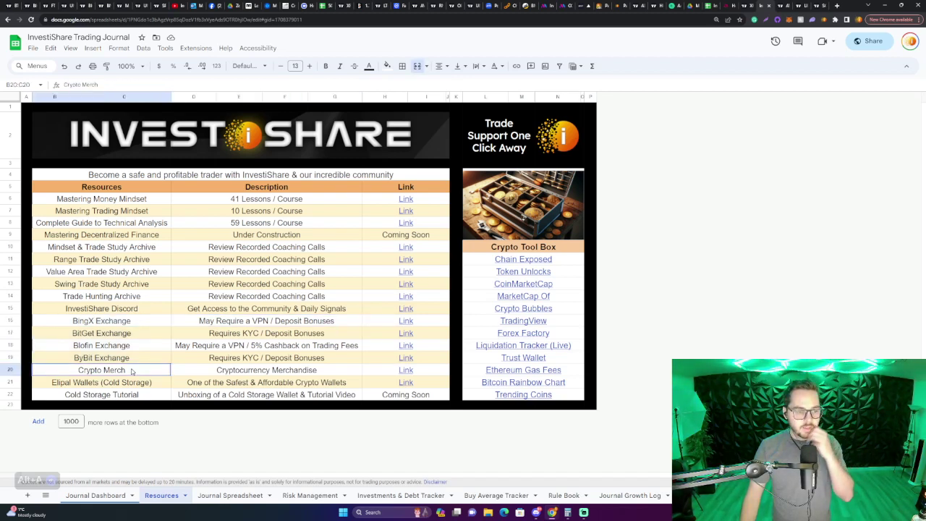
left_click(214, 372)
left_click(126, 386)
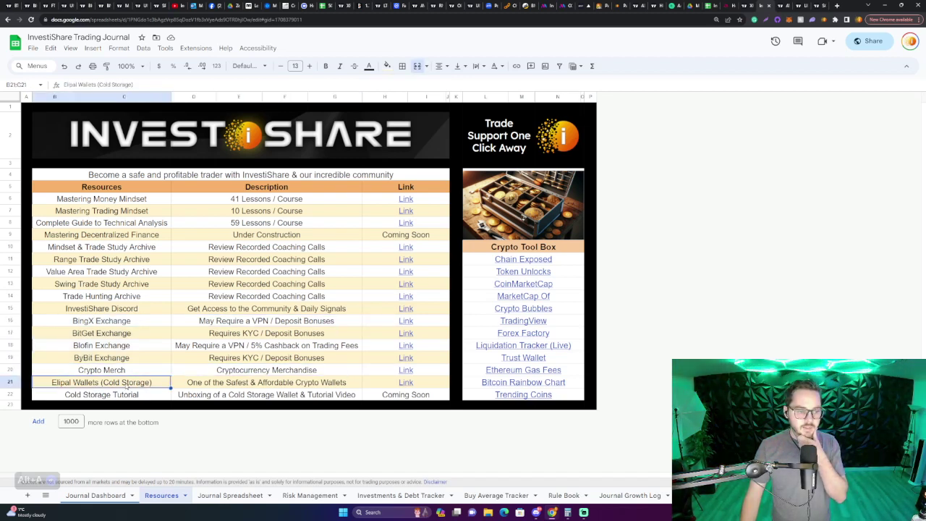
left_click(206, 384)
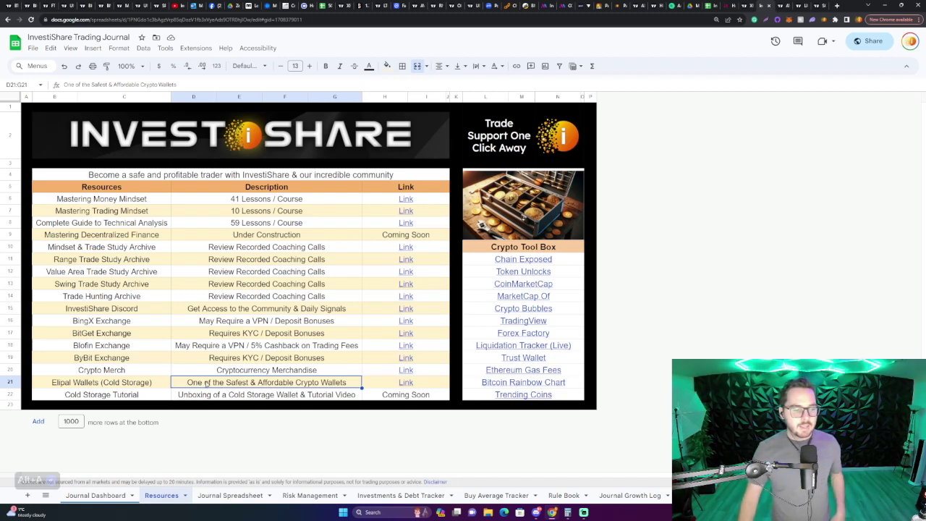
left_click(135, 396)
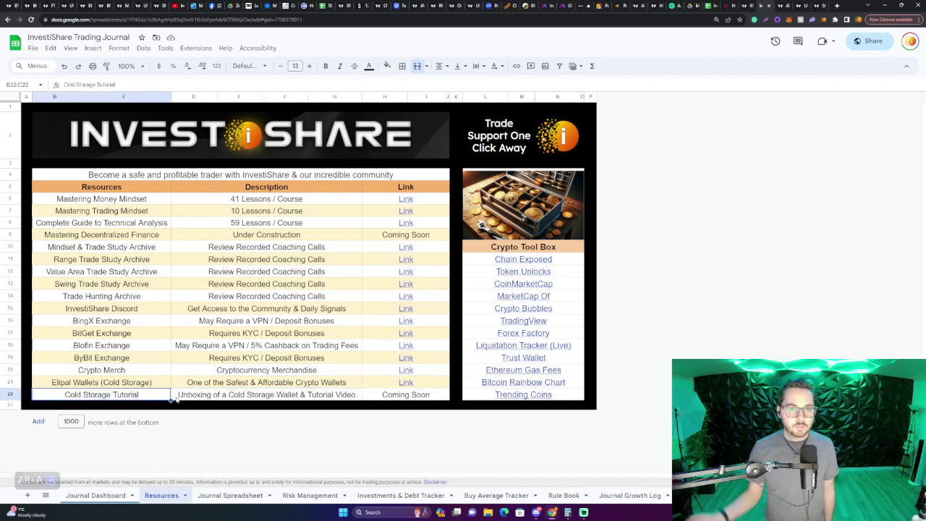
left_click(208, 394)
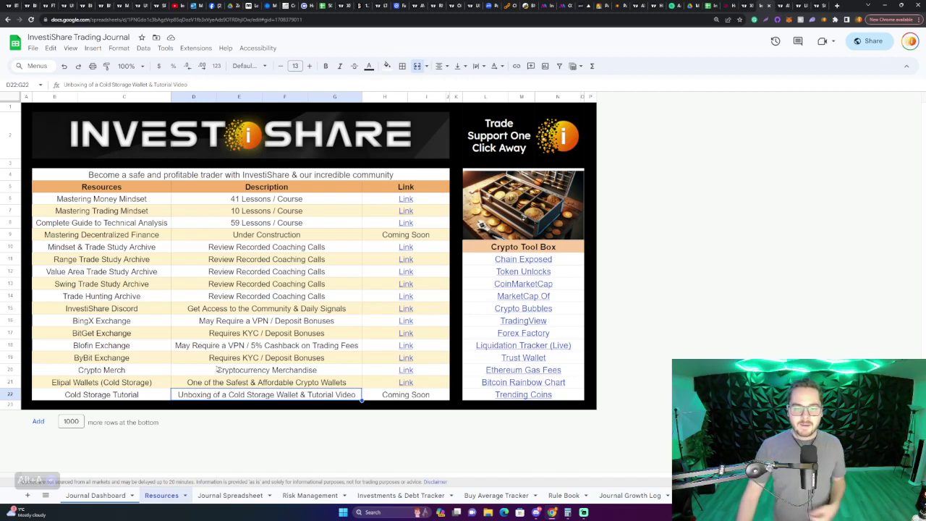
left_click(401, 395)
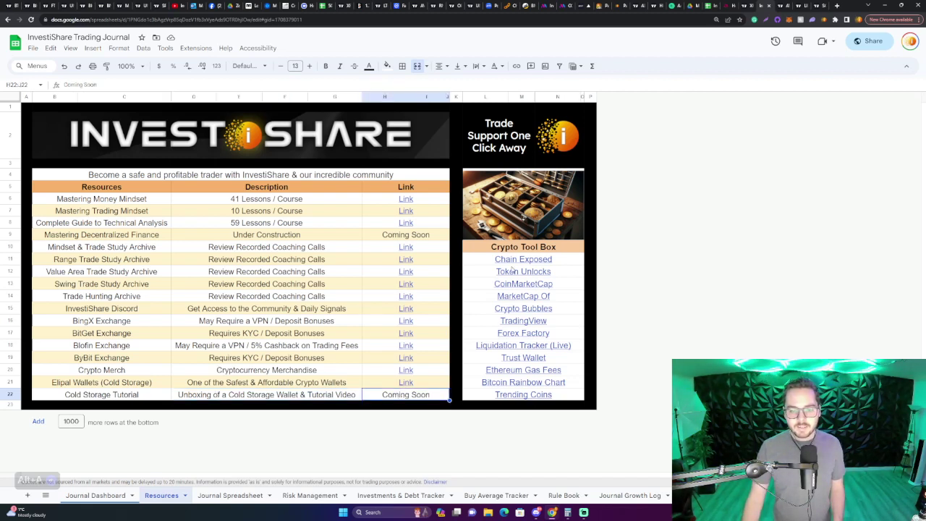
Examine the Crypto Tool Box list, previewing the Chain Exposed link, and return to the Journal Dashboard sheet
left_click_drag(512, 254, 570, 379)
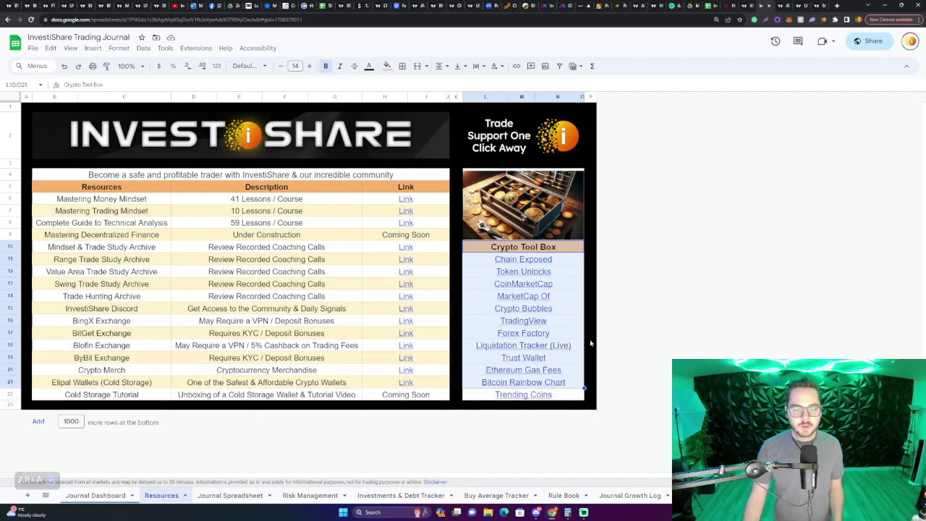
left_click(590, 342)
mouse_move(515, 264)
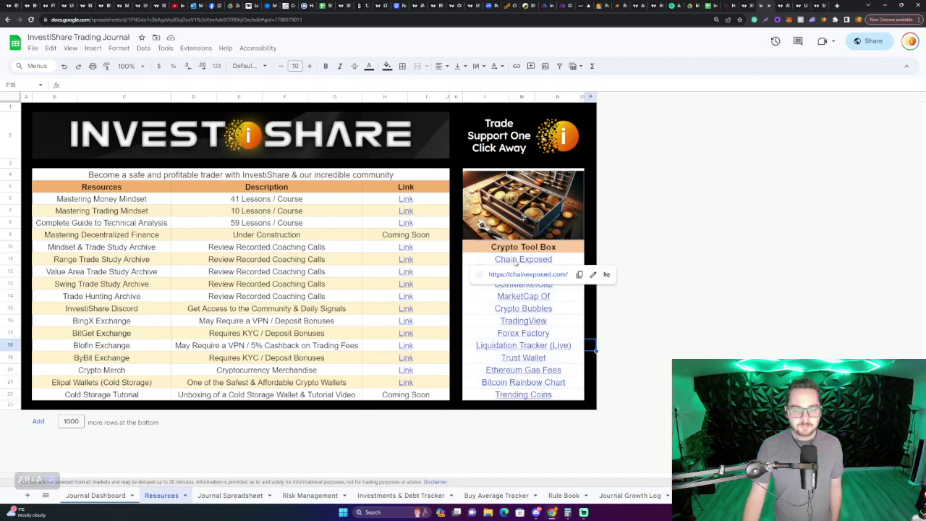
left_click(506, 404)
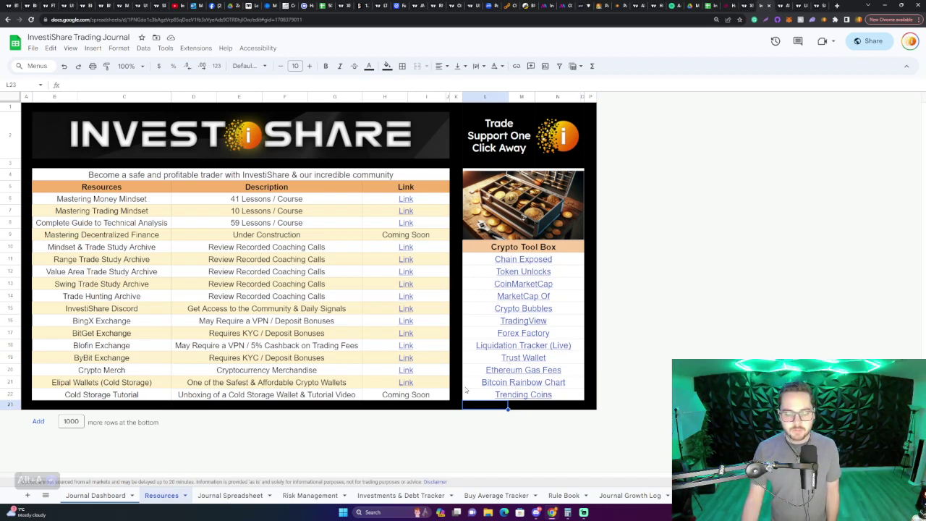
mouse_move(452, 371)
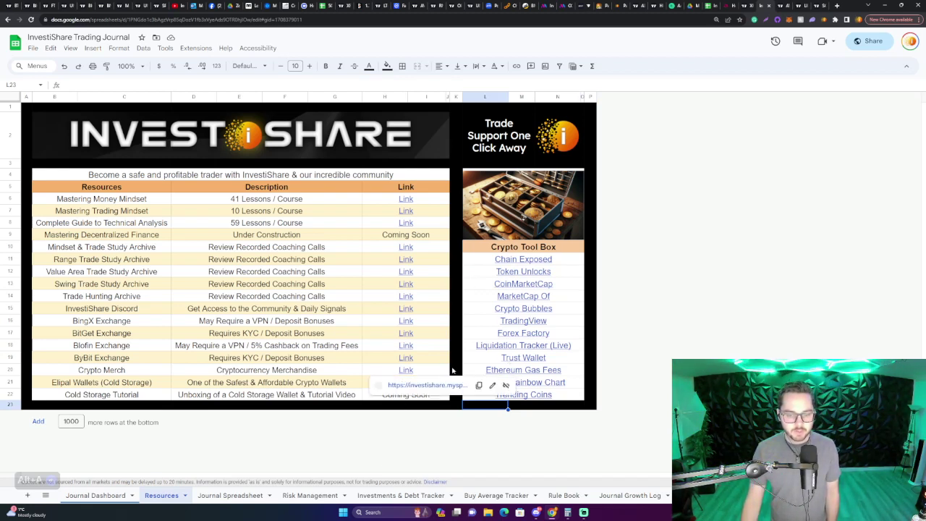
left_click(106, 496)
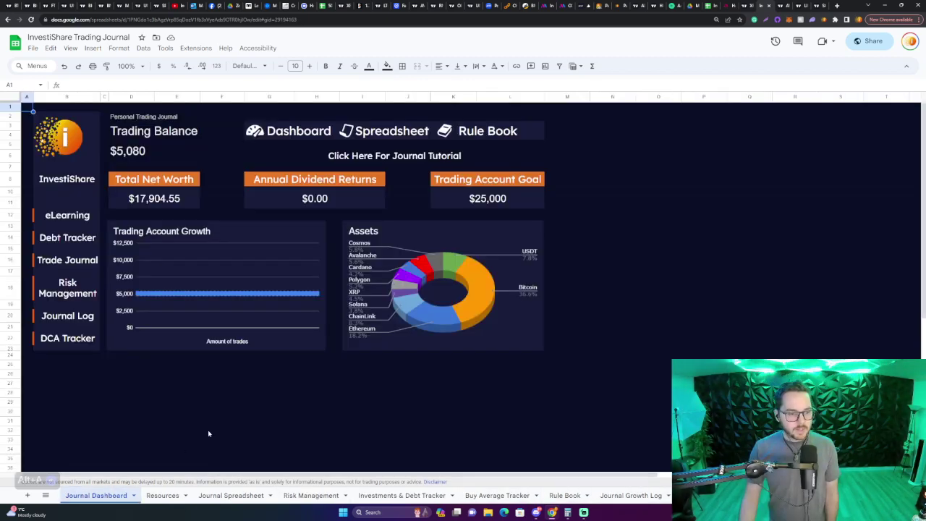